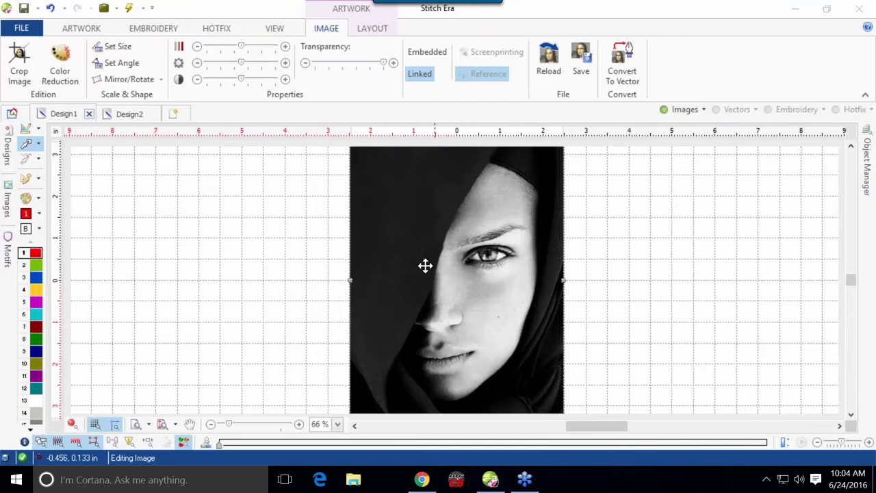
View the colour portrait in Design2, and start an Image to Photo-Stitch conversion of the black-and-white portrait in Design1.
left_click(127, 113)
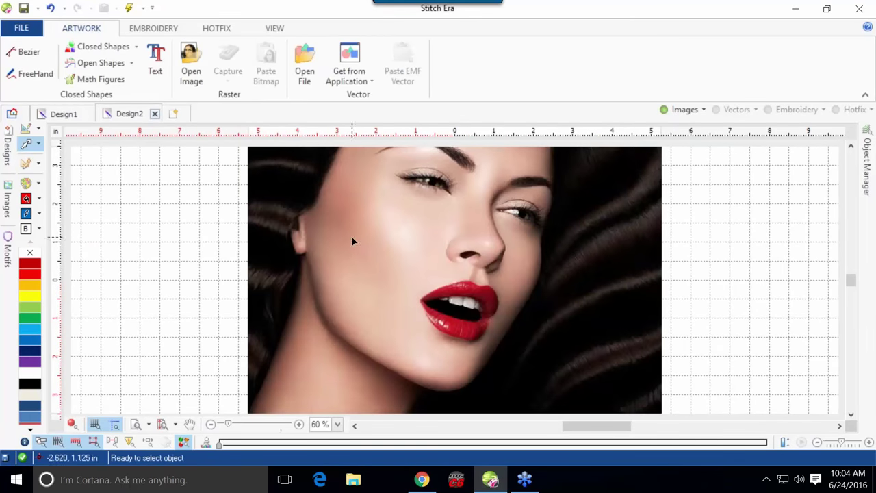
left_click(69, 115)
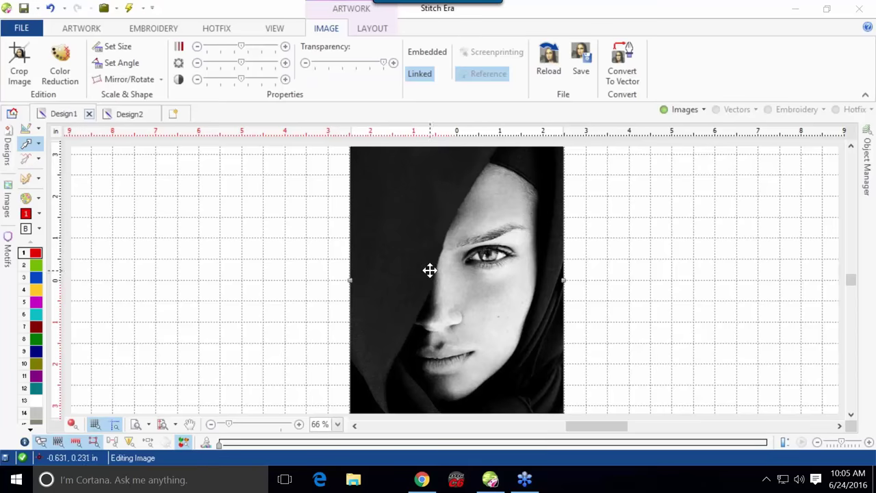
left_click(152, 29)
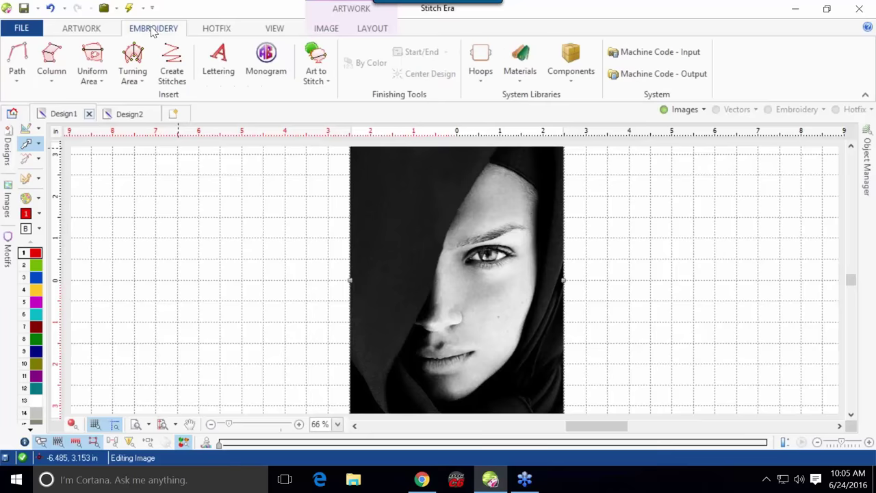
left_click(325, 82)
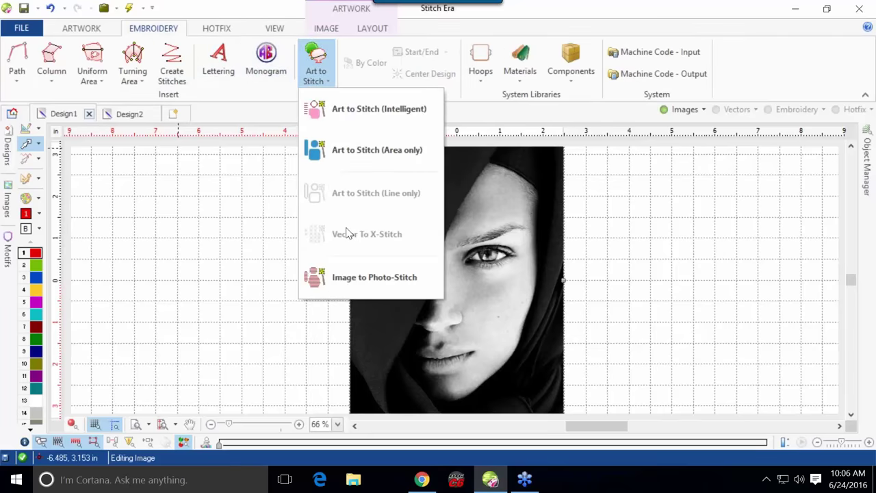
left_click(375, 280)
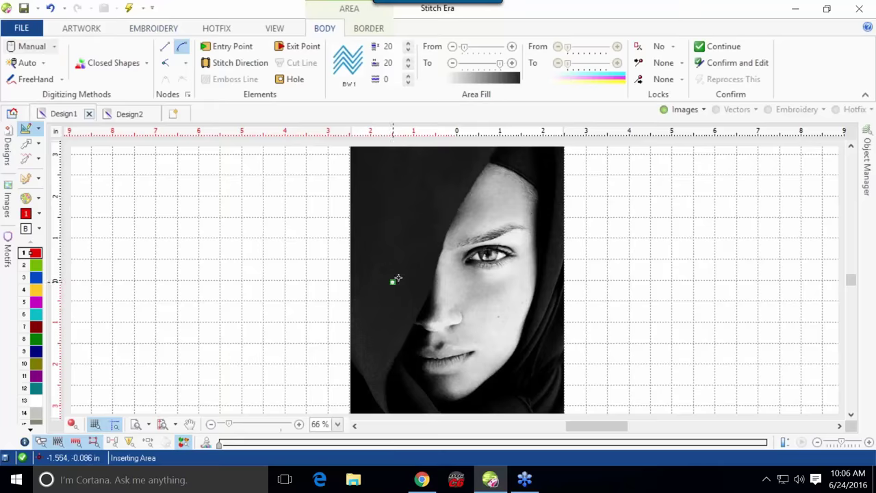
scroll(419, 268, "down", 1)
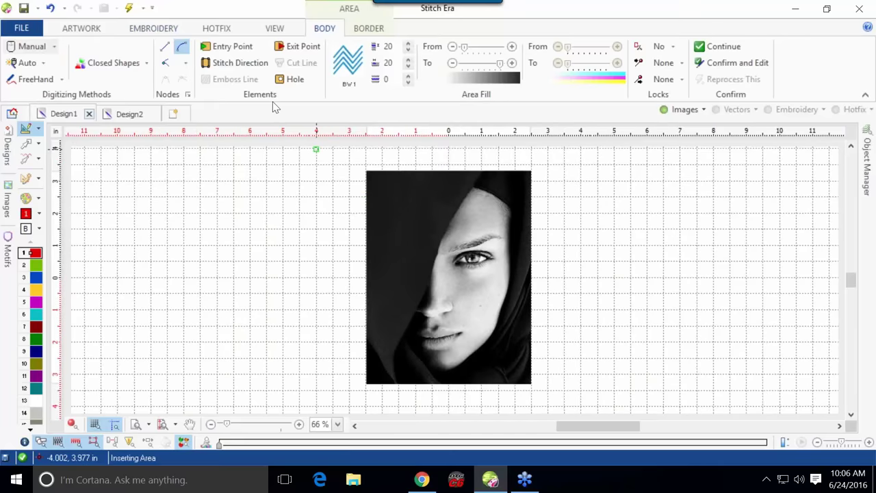
scroll(319, 157, "down", 1)
left_click(368, 172)
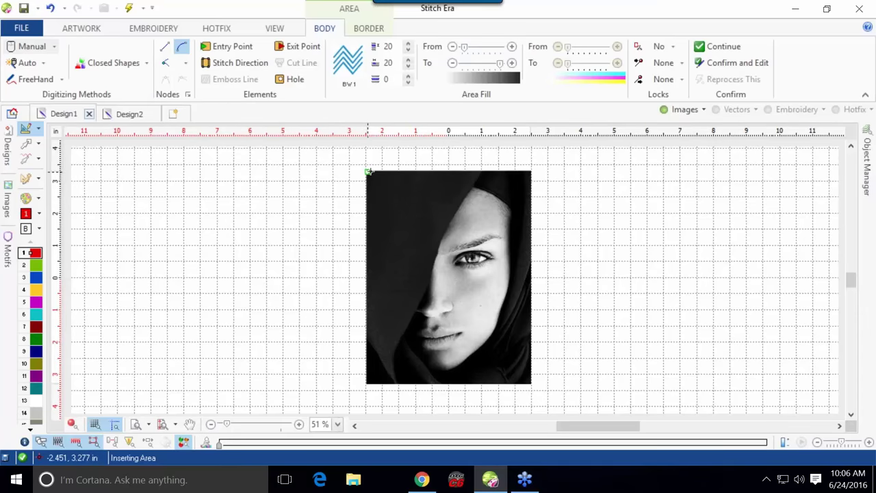
left_click(527, 173)
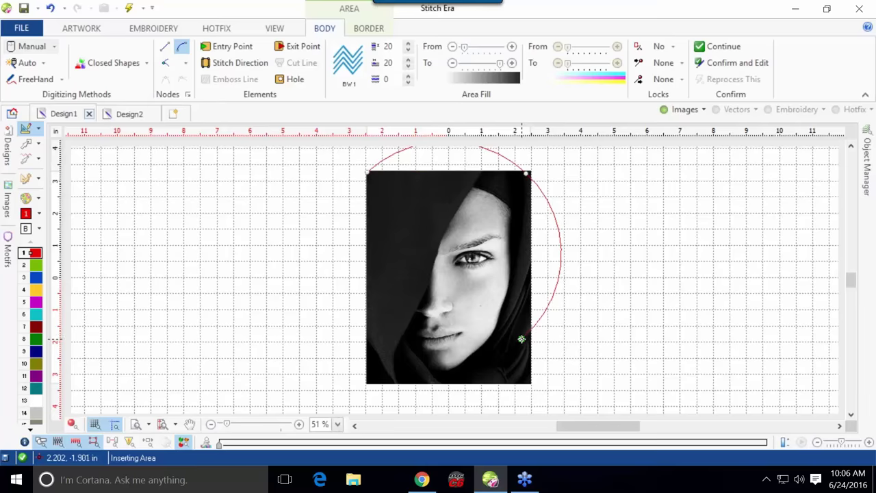
key("BackSpace")
key("Escape")
left_click(270, 160)
Outline the portrait with a closed four-corner area of straight segments, about 4.8 by 6.5 in, along the image edges.
left_click(165, 45)
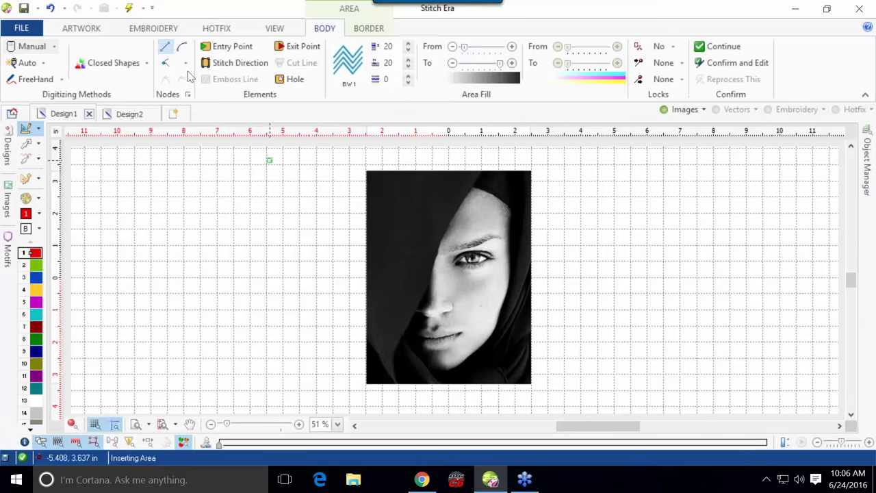
left_click(367, 173)
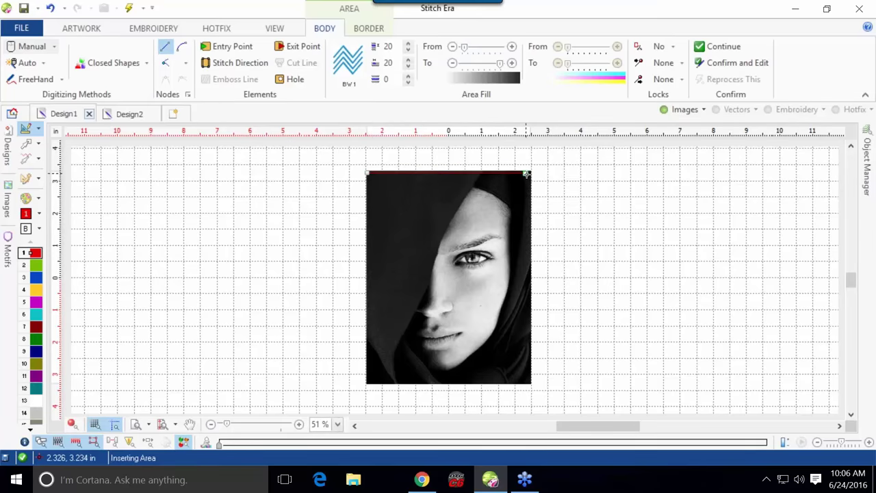
left_click(527, 173)
left_click(526, 381)
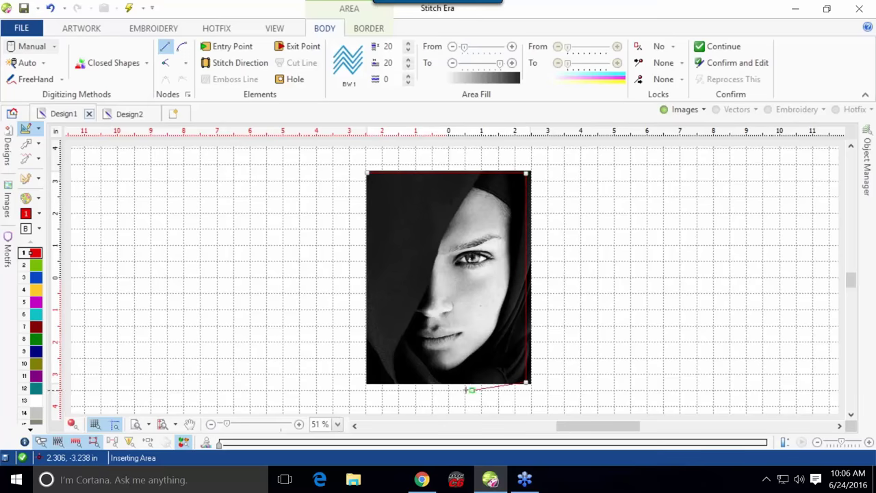
left_click(369, 381)
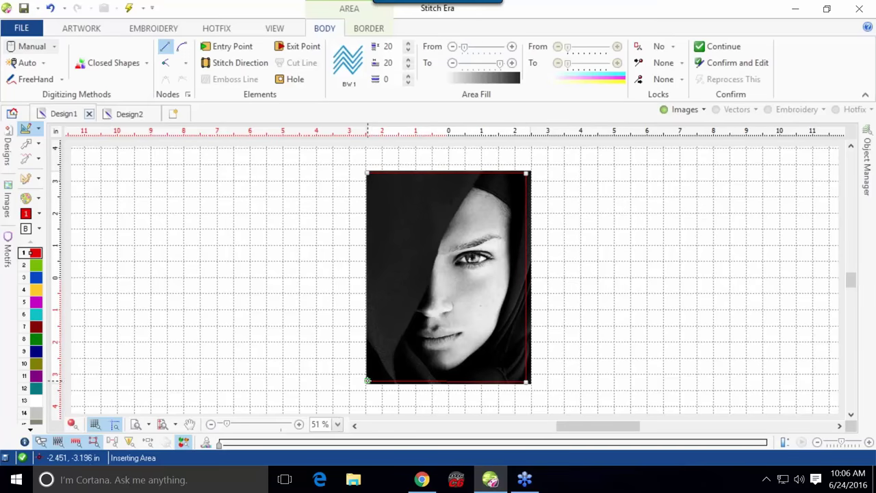
left_click(367, 174)
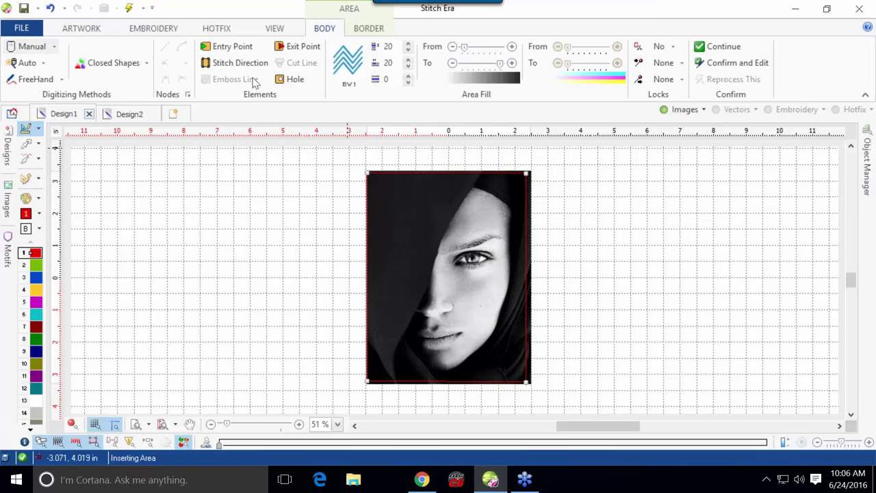
Set the area's entry point at its upper-left corner, exit point at its lower-right corner, and a horizontal stitch direction.
left_click(236, 46)
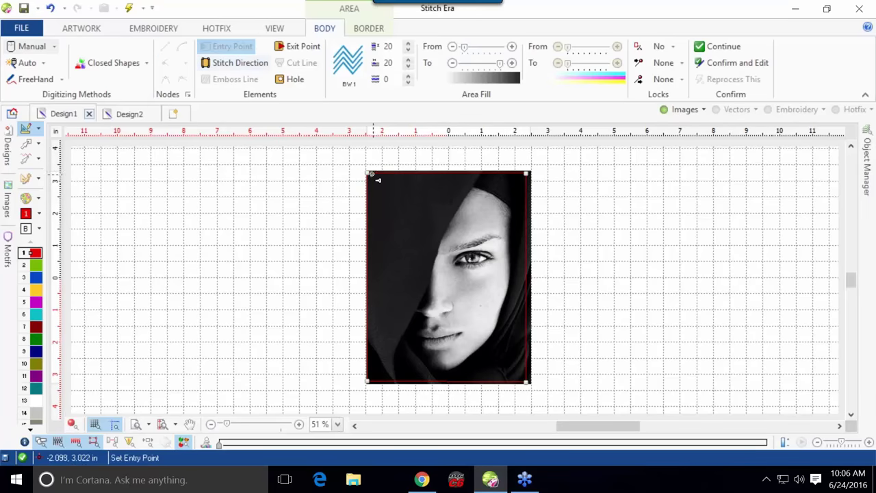
left_click(368, 172)
left_click(303, 46)
left_click(527, 383)
left_click(258, 68)
left_click(296, 213)
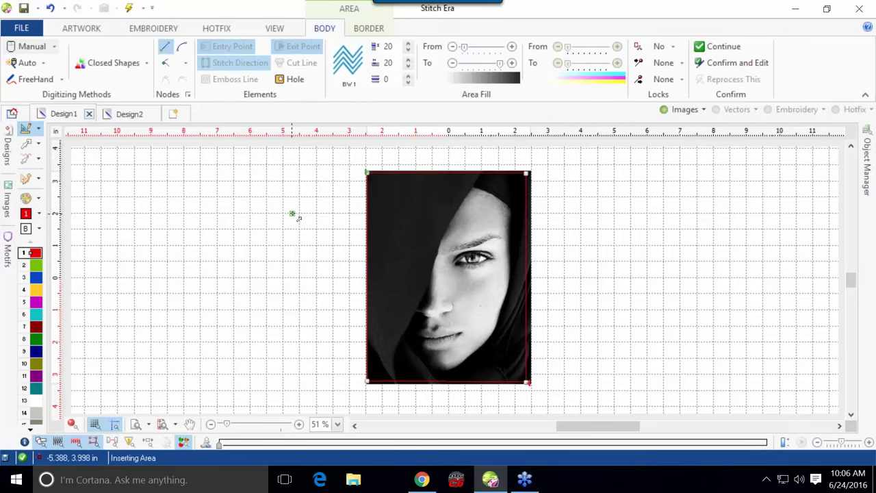
left_click(352, 214)
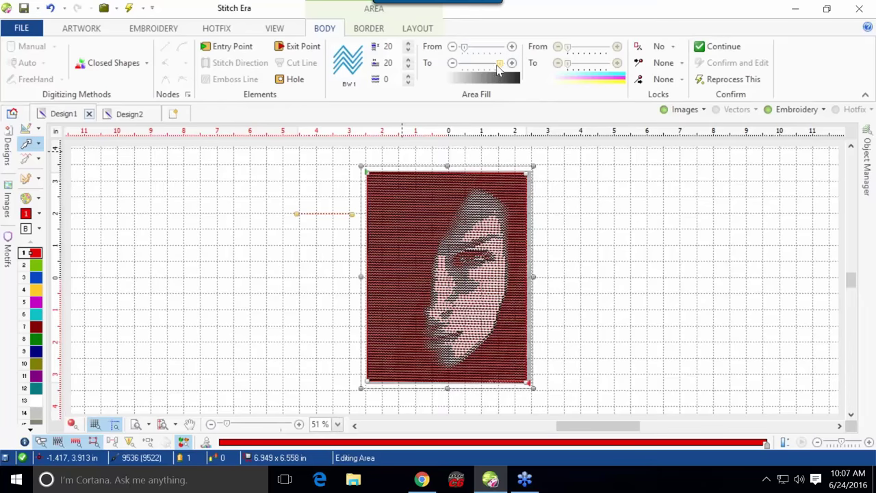
Slightly lower both the From and To limits of the photo-stitch fill's grayscale range.
left_click_drag(501, 63, 485, 64)
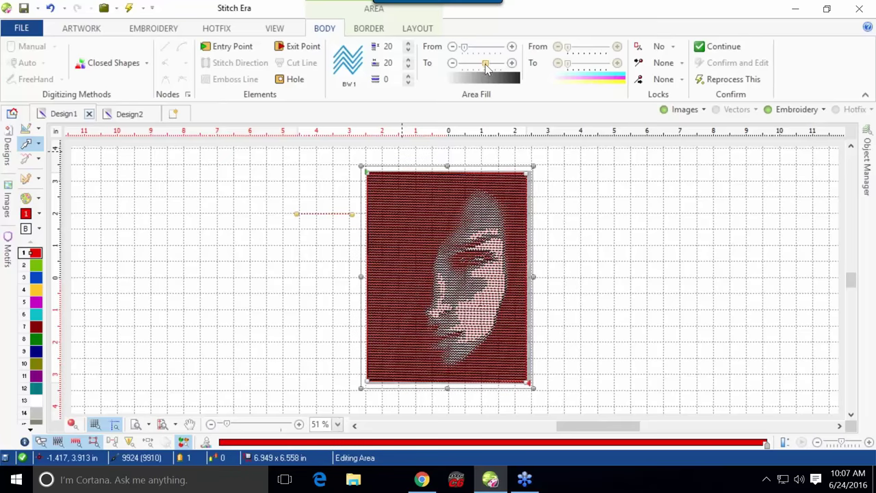
left_click_drag(488, 67, 497, 64)
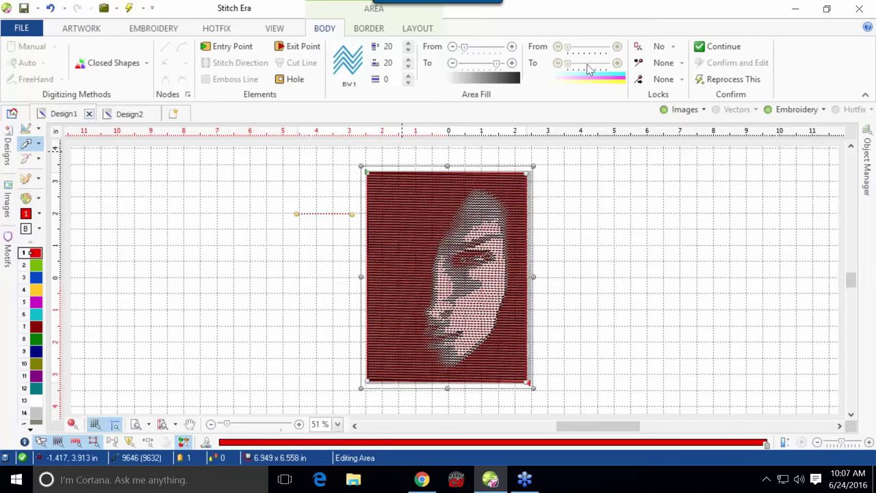
mouse_move(466, 48)
left_mouse_down()
mouse_move(478, 49)
mouse_move(460, 54)
left_mouse_up()
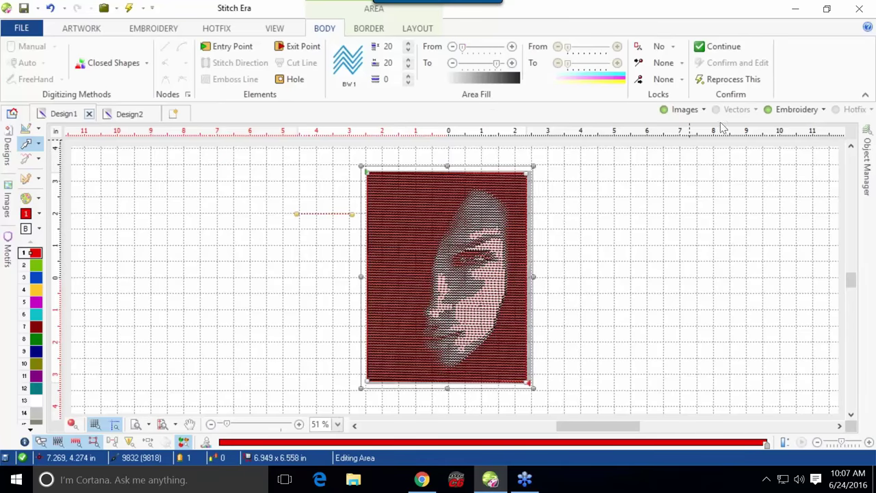
Hide the source image and change thread colour 1 to black with RGB 0, 0, 0.
left_click(687, 109)
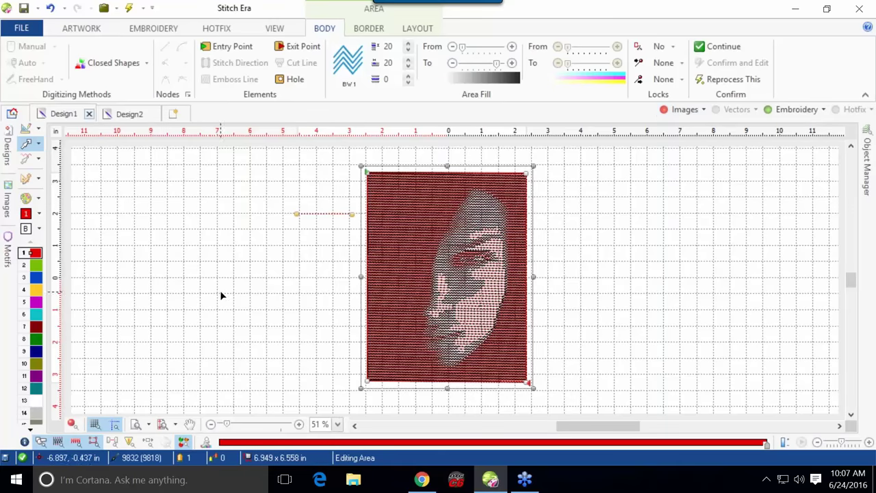
double_click(34, 253)
left_click(493, 198)
mouse_move(492, 198)
left_mouse_down()
mouse_move(439, 195)
mouse_move(419, 158)
left_mouse_up()
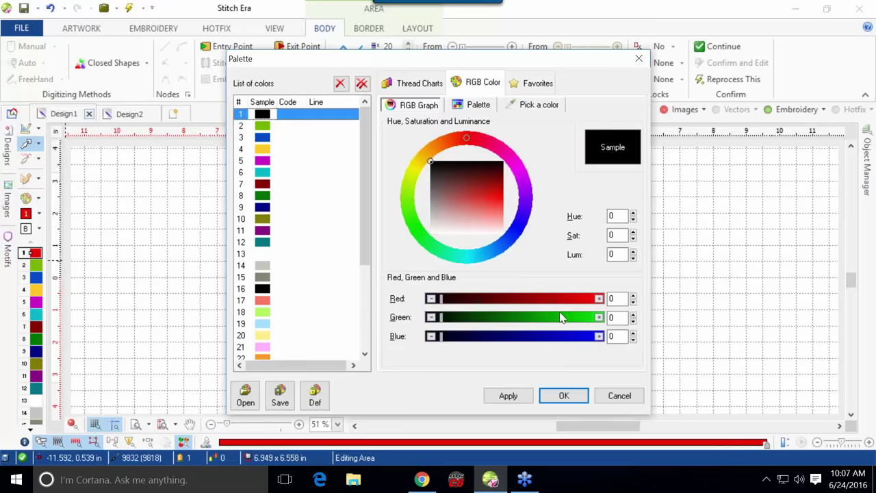
left_click(507, 396)
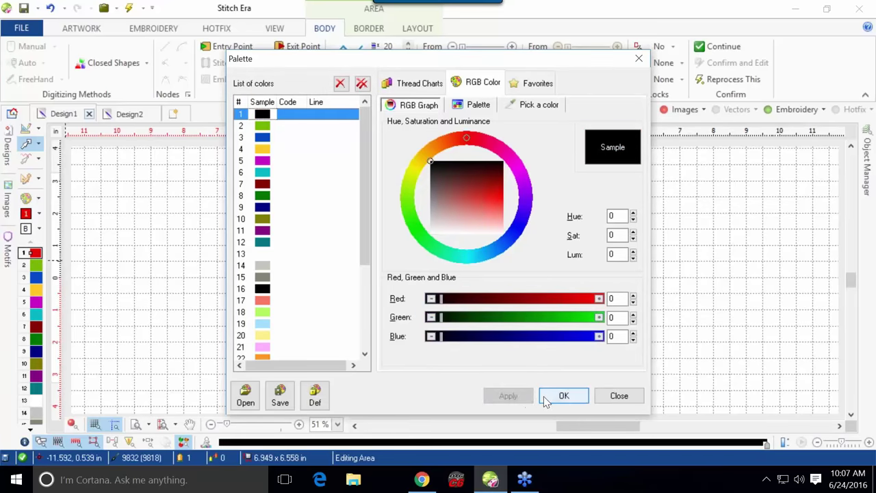
left_click(555, 397)
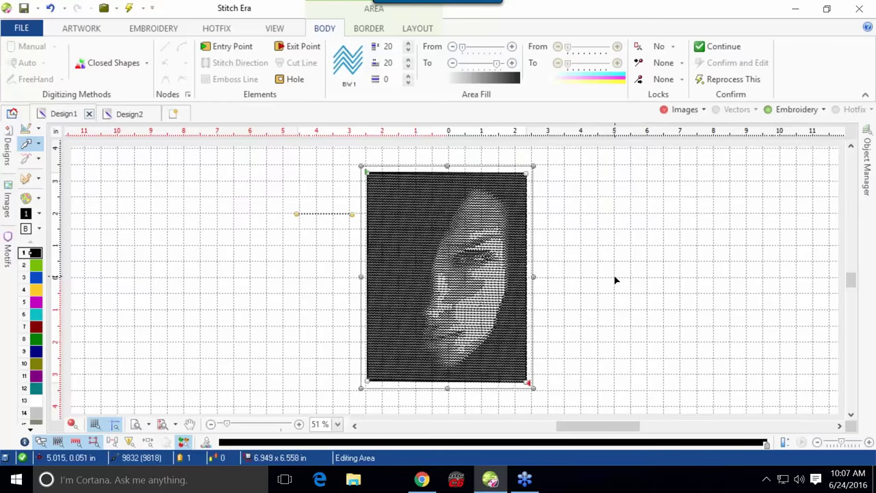
Examine the black stitch pattern on the face up close and the whole portrait from farther away.
scroll(474, 286, "up", 2)
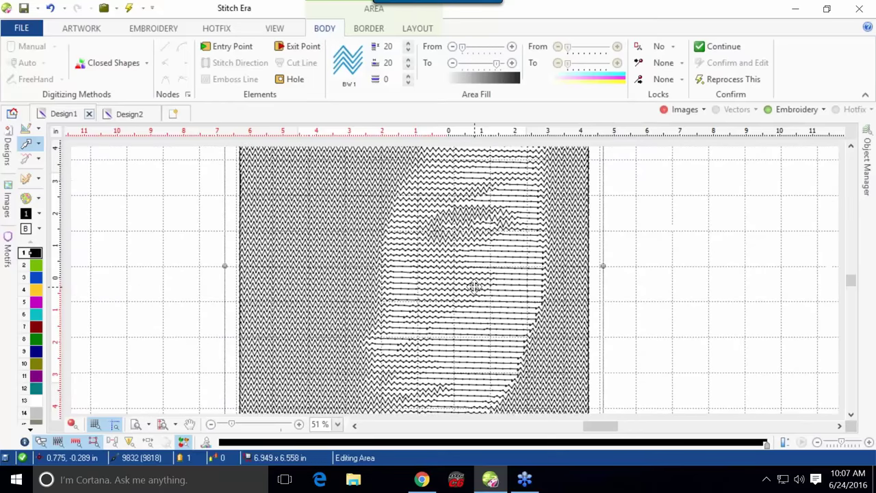
scroll(474, 287, "down", 4)
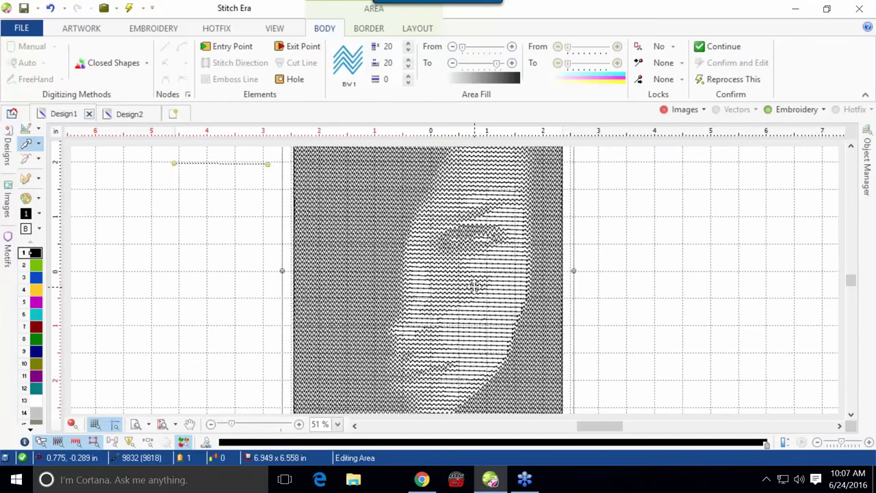
scroll(474, 286, "down", 2)
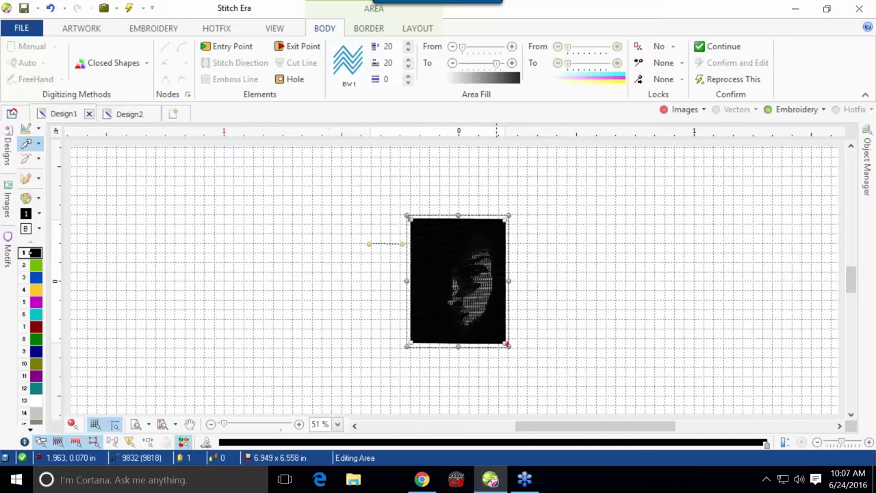
scroll(489, 283, "up", 1)
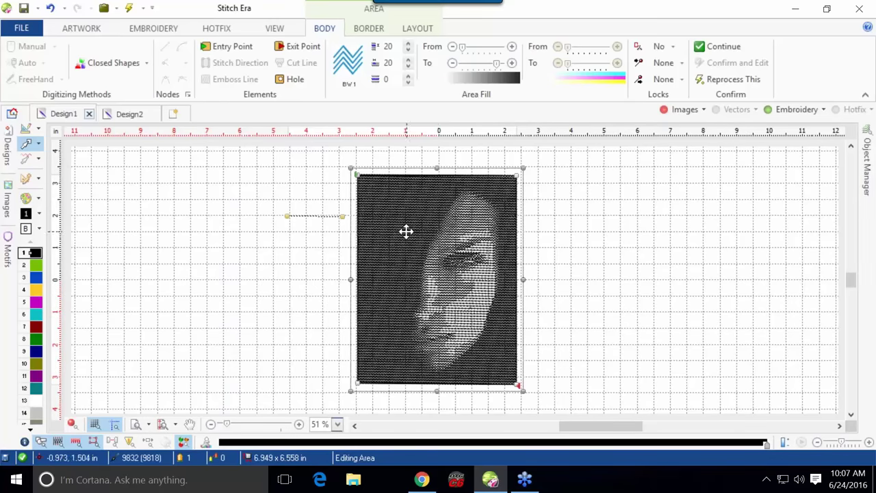
scroll(437, 290, "up", 2)
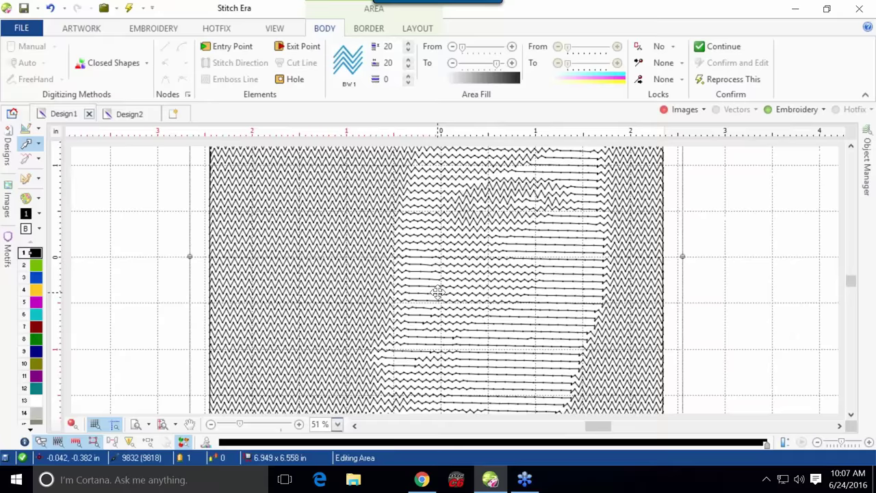
scroll(437, 292, "up", 1)
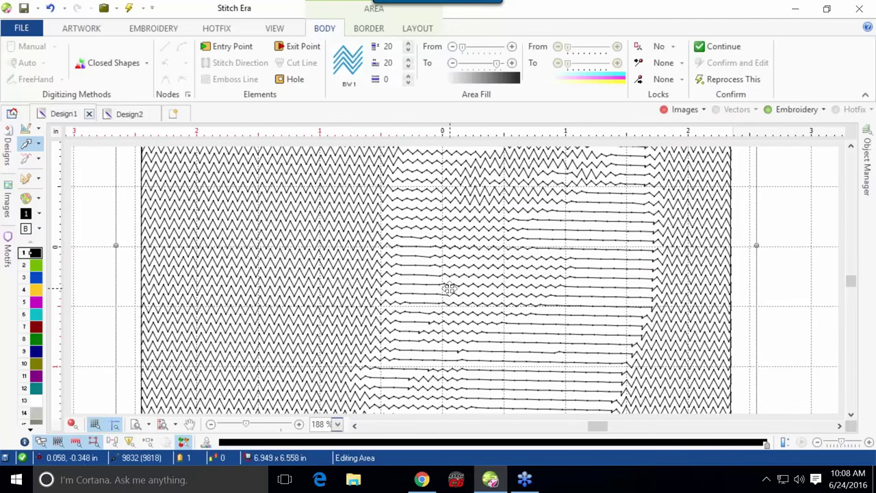
scroll(446, 290, "down", 3)
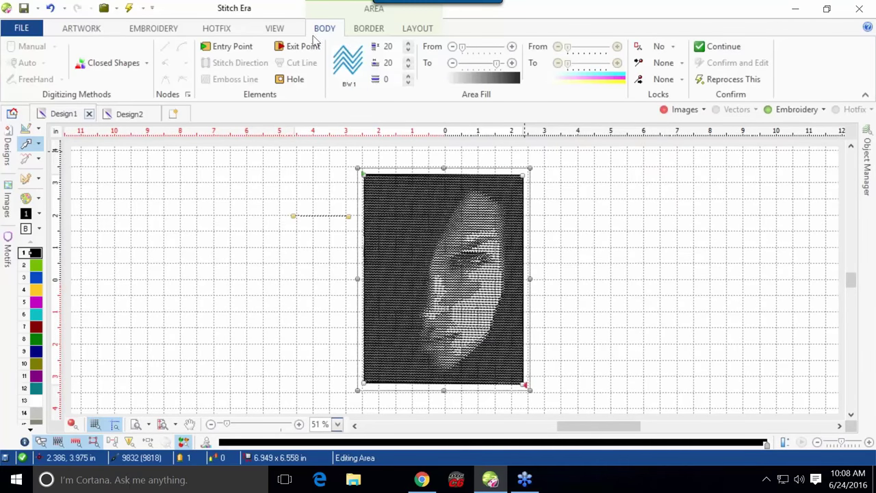
Switch the area fill to the CMY 3 pattern and lower its colour range's To limit slightly, keeping From near the minimum.
left_click(346, 66)
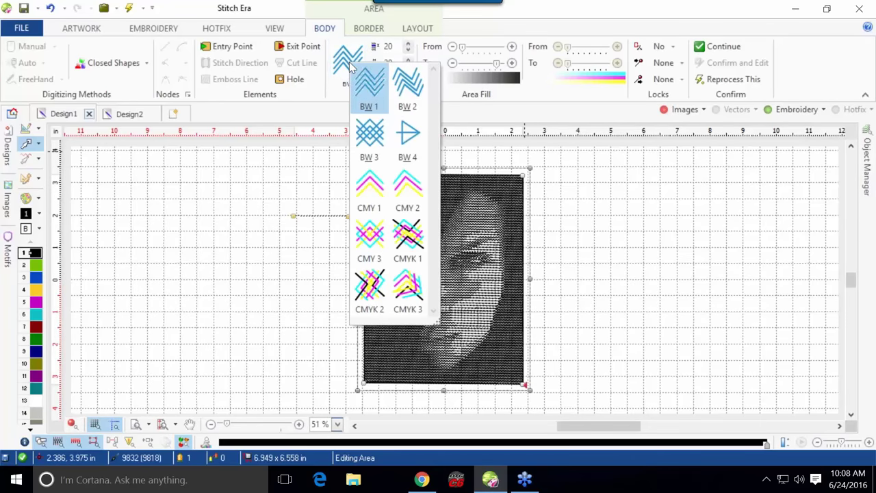
left_click(368, 240)
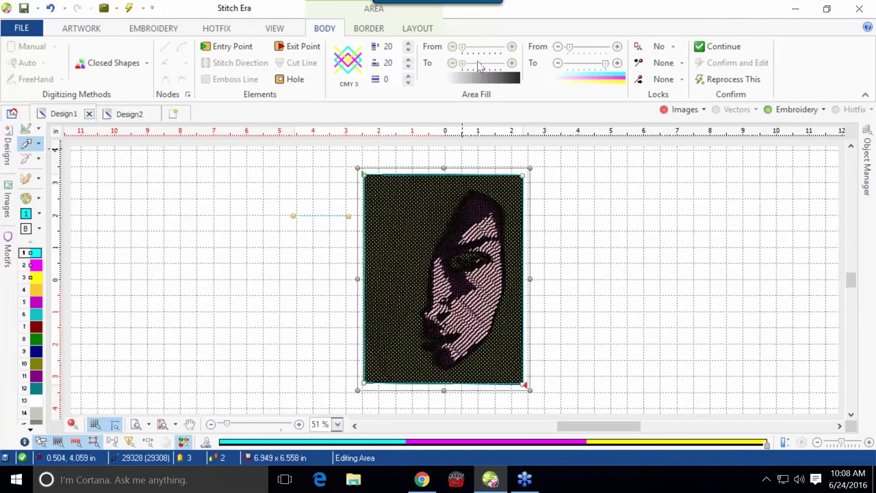
left_click_drag(607, 66, 591, 66)
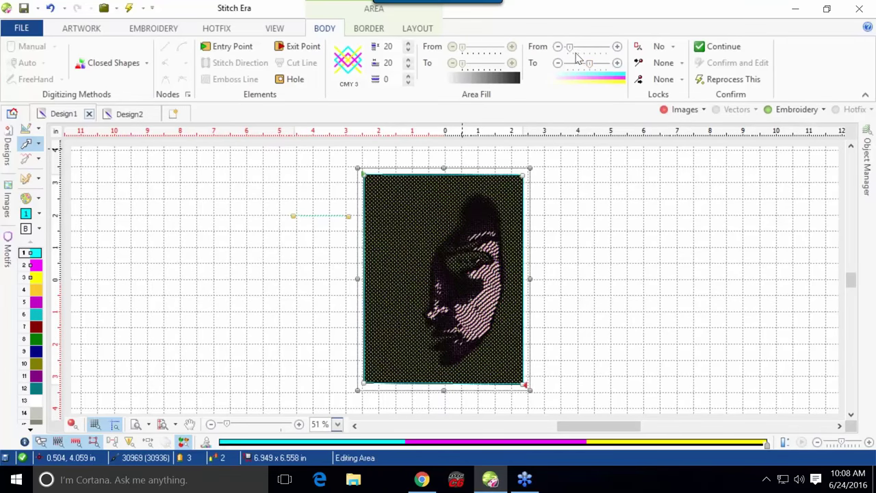
left_click_drag(572, 52, 602, 47)
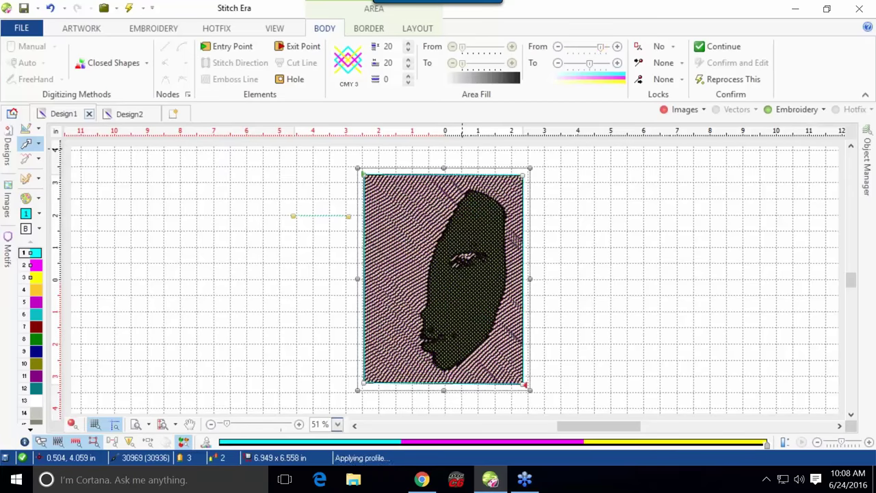
mouse_move(600, 48)
left_mouse_down()
mouse_move(568, 49)
mouse_move(601, 63)
left_mouse_up()
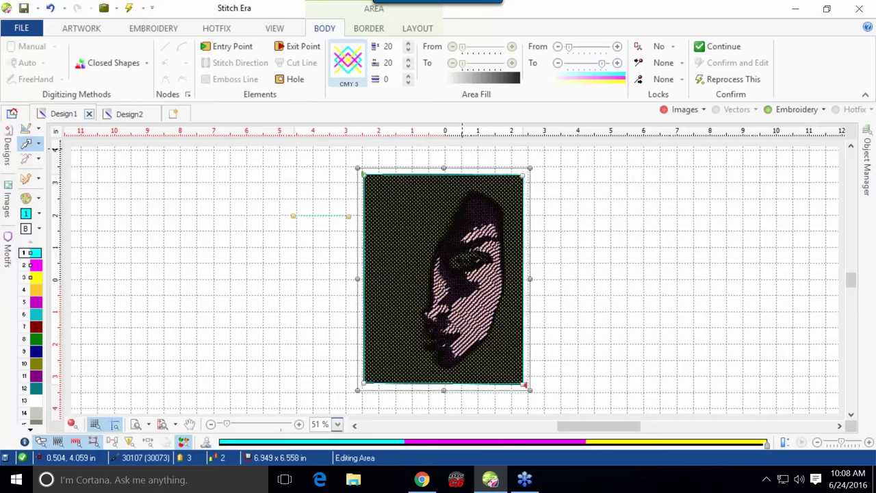
Try the BW 3 and BW 2 patterns on the area fill and settle on BW 1.
left_click(349, 63)
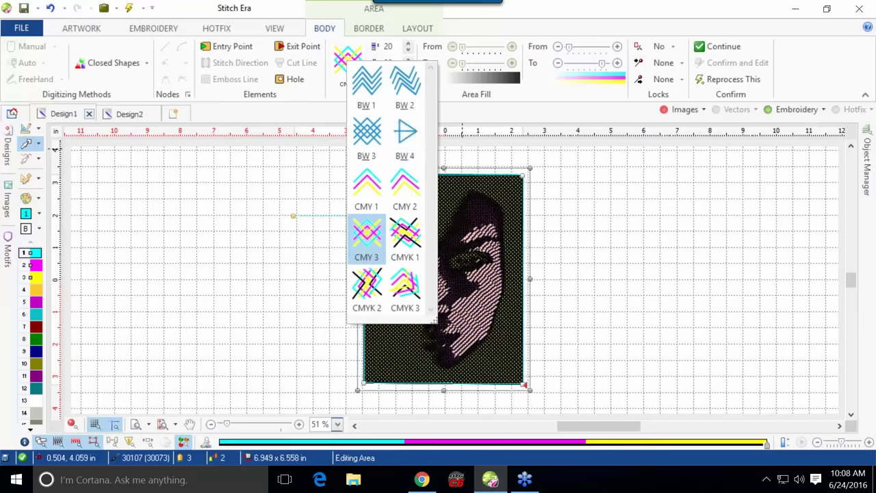
left_click(367, 134)
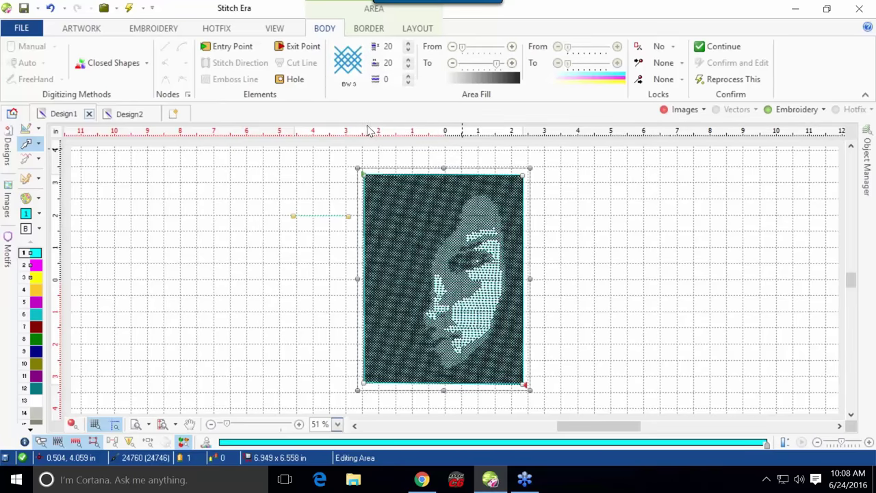
left_click(363, 69)
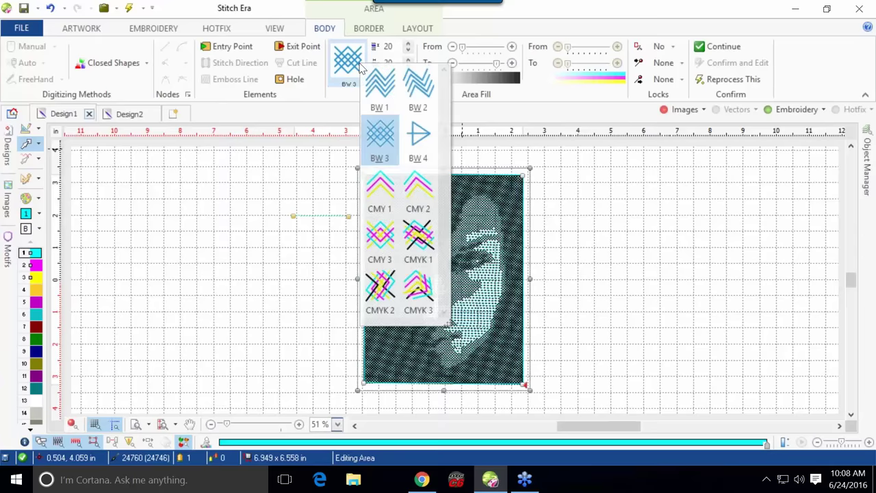
left_click(409, 91)
left_click(361, 65)
left_click(381, 87)
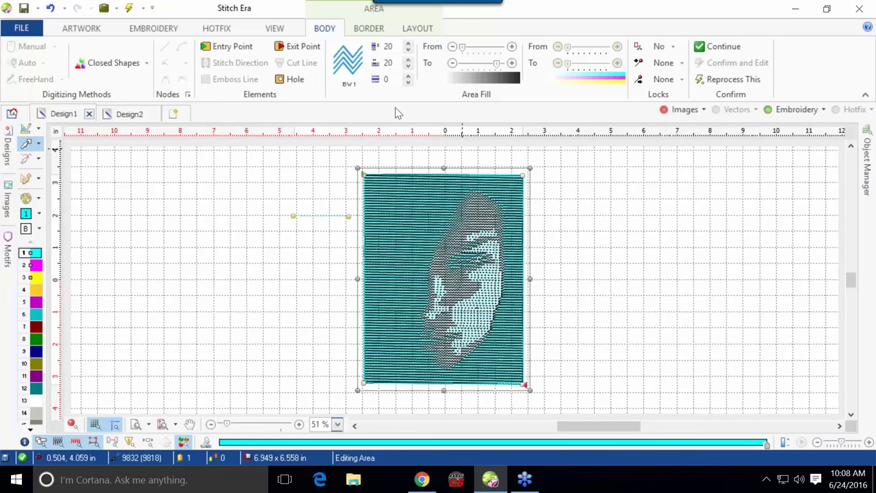
Set both the cell height and the cell width of the BW 1 area fill to 10 pts.
left_click(389, 47)
type("10")
key("Return")
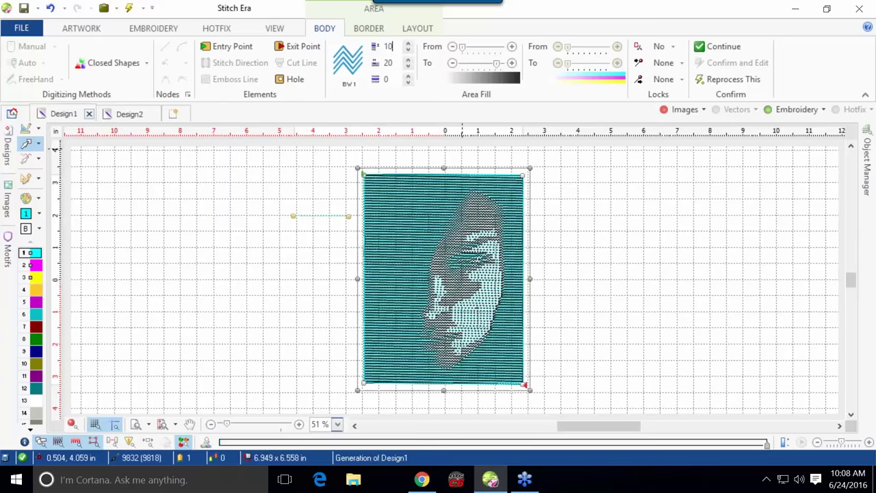
left_click(388, 62)
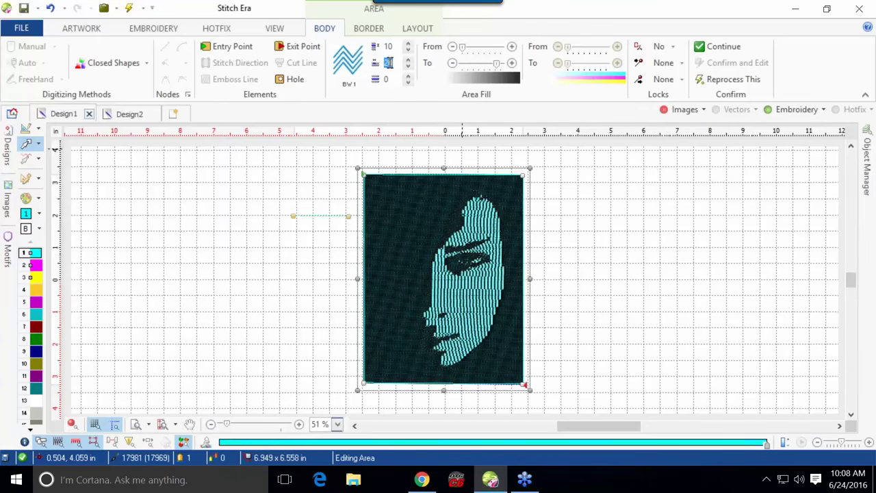
type("10")
key("Return")
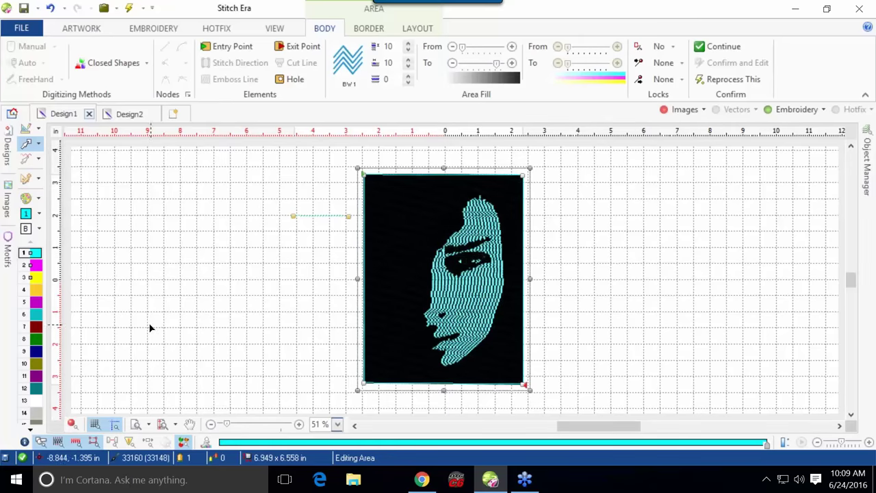
Change thread colour 1 from cyan to black with RGB 0, 0, 0.
double_click(35, 254)
left_click_drag(493, 198, 431, 162)
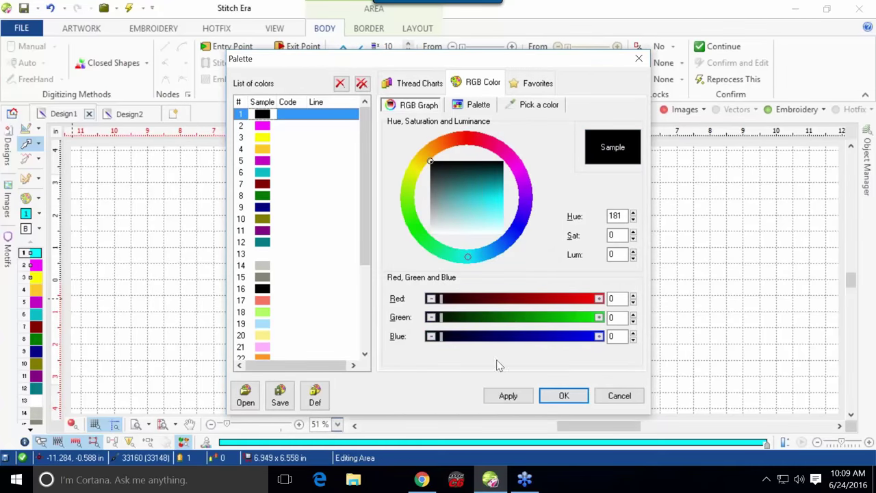
left_click(507, 395)
left_click(560, 397)
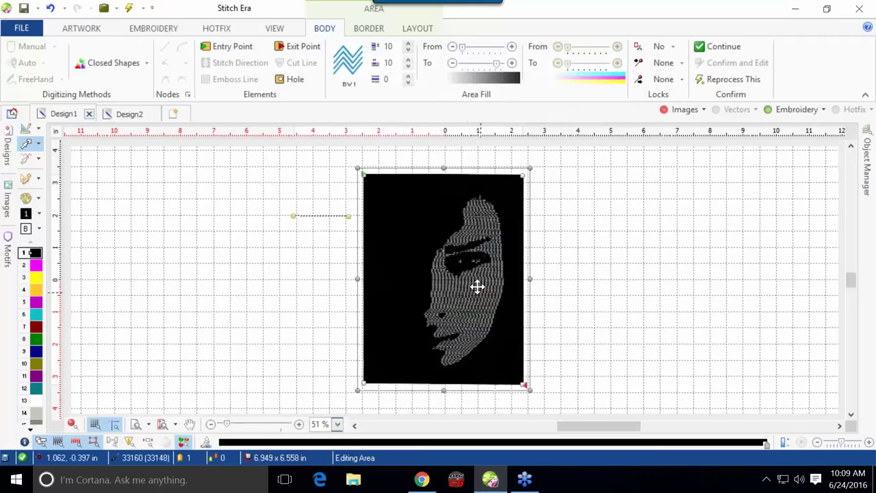
Set the area fill's cell height to 20 pts and try cell widths of 20 and 15 pts, keeping 15.
double_click(388, 46)
key("Return")
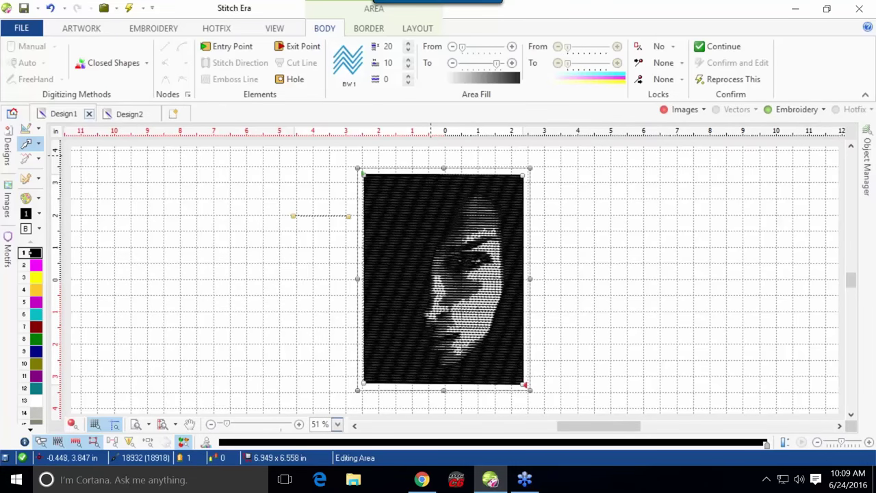
double_click(389, 63)
type("20")
key("Return")
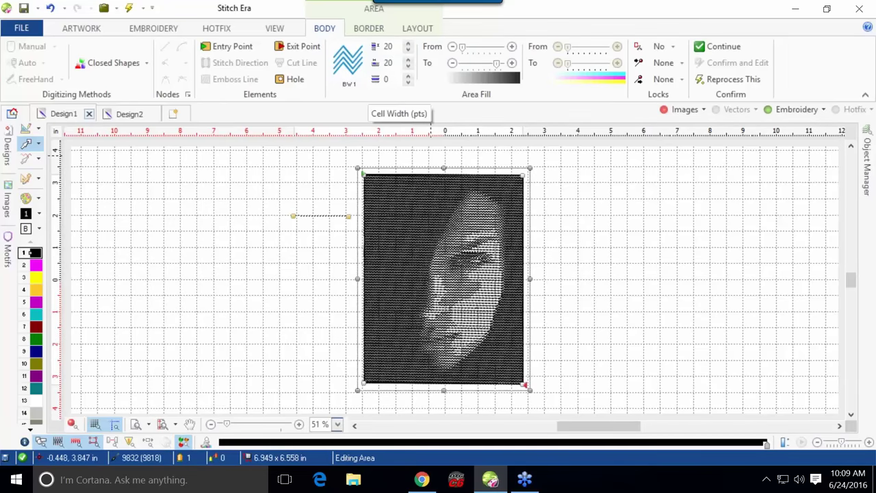
double_click(388, 63)
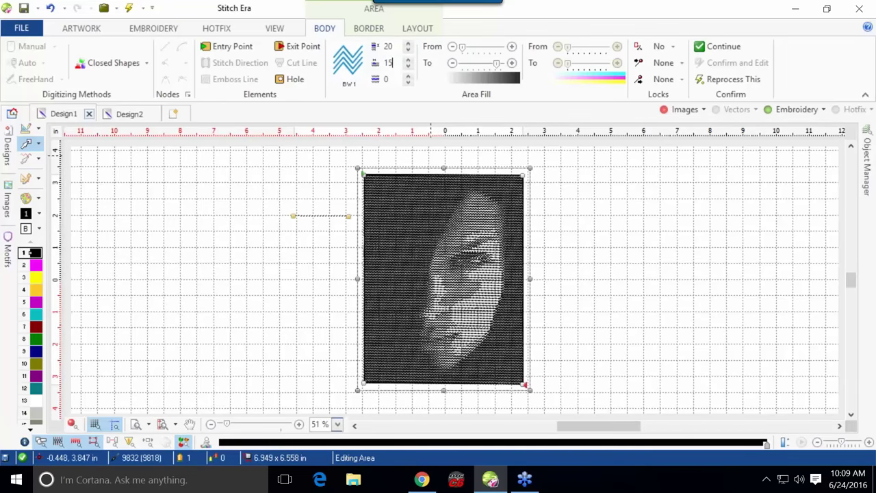
key("Return")
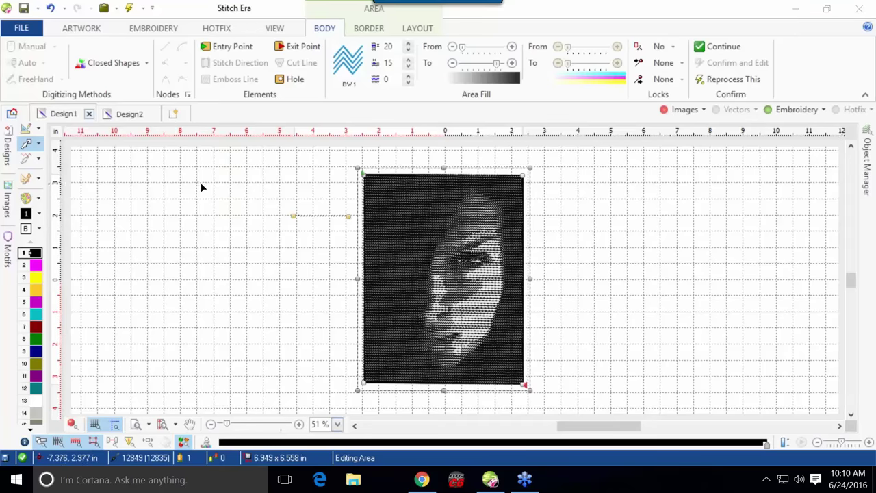
Switch to Design2, select the colour portrait and start the Image to Photo-Stitch conversion on it.
left_click(140, 116)
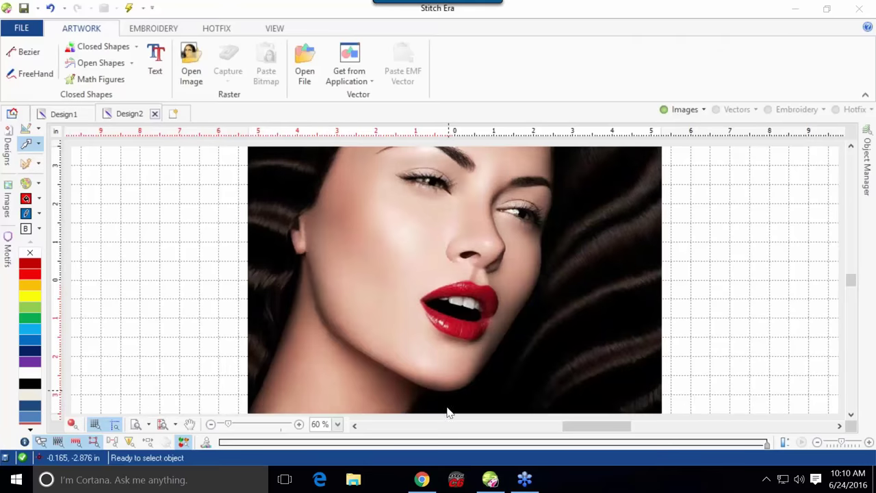
scroll(446, 320, "down", 1)
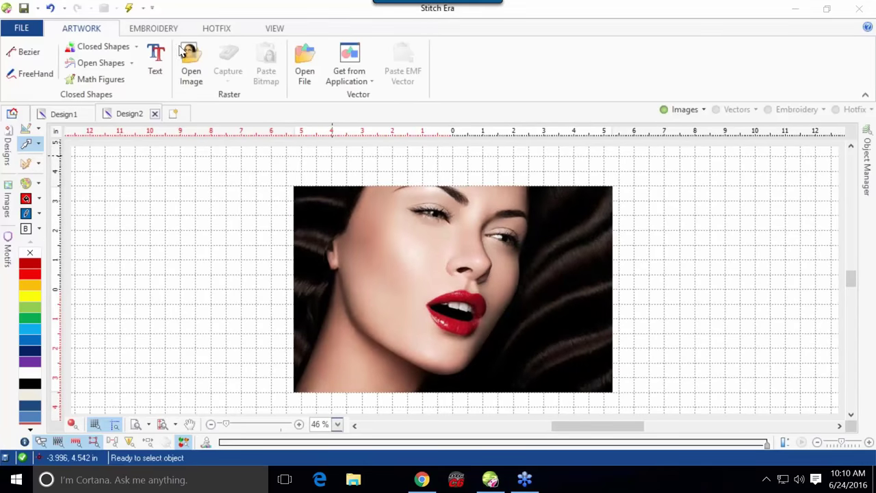
left_click(168, 28)
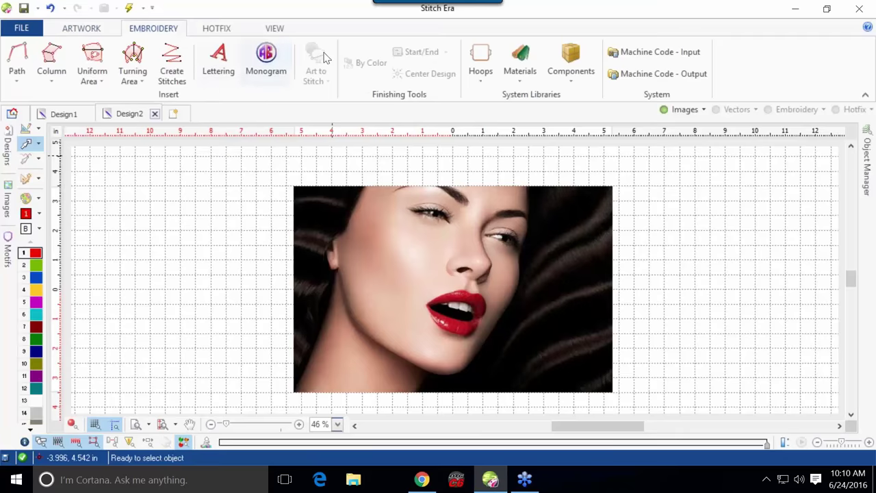
left_click(351, 201)
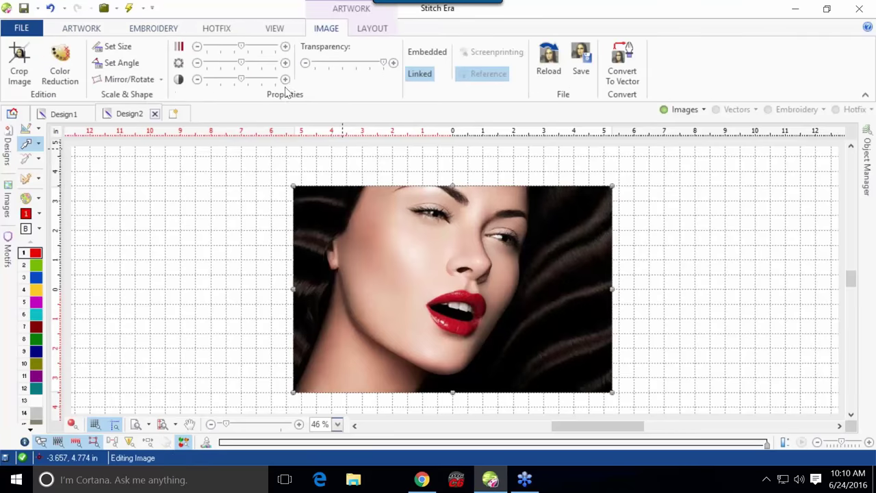
left_click(170, 30)
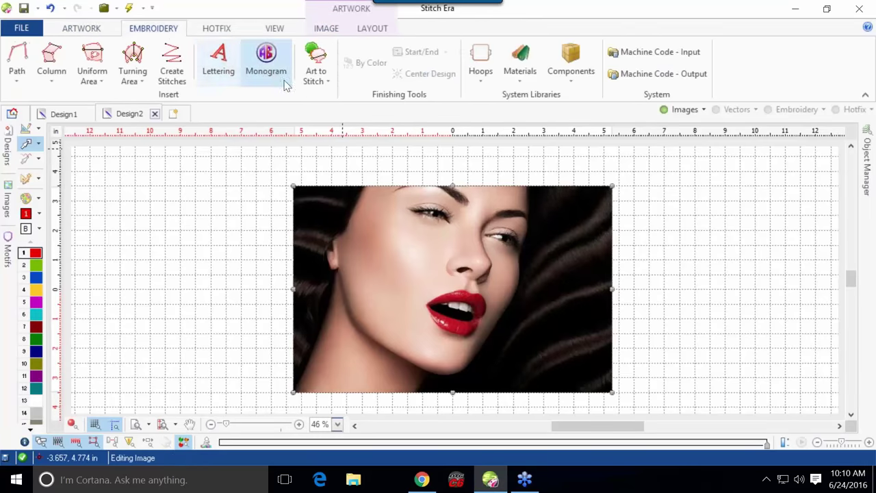
left_click(320, 81)
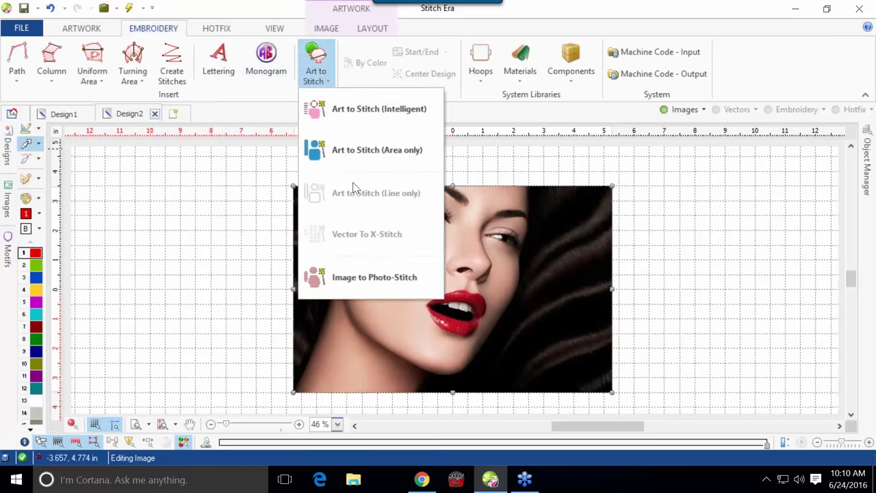
left_click(381, 284)
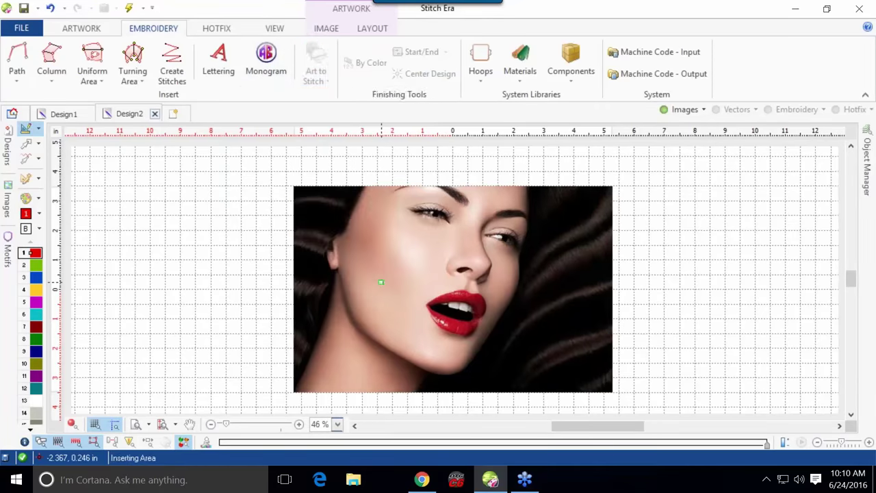
Outline the whole colour portrait corner to corner as a closed rectangular area and generate its photo-stitch fill.
left_click(295, 186)
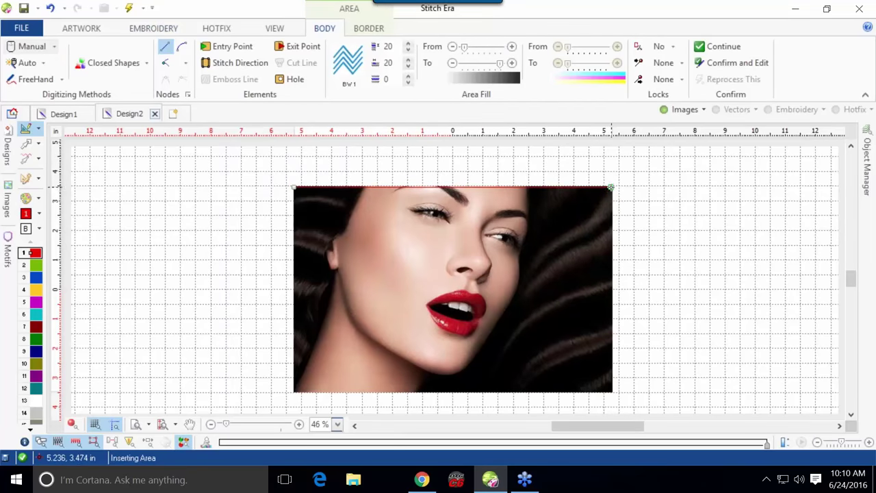
left_click(611, 187)
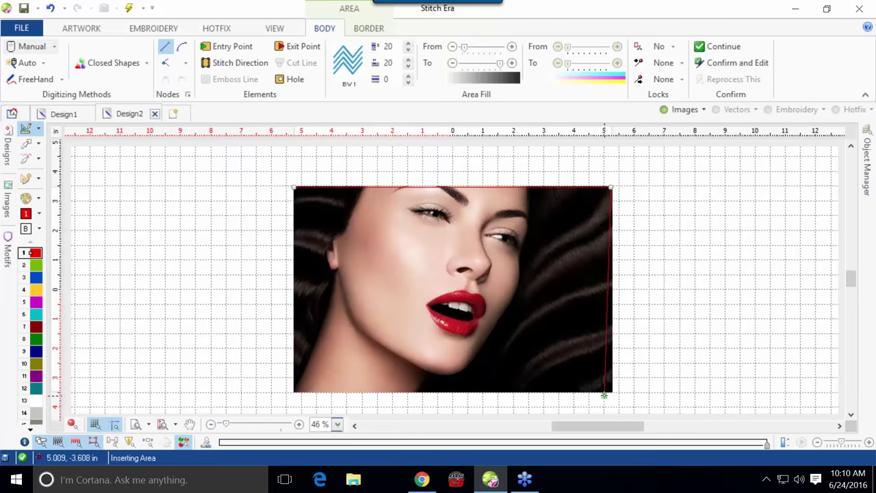
left_click(611, 391)
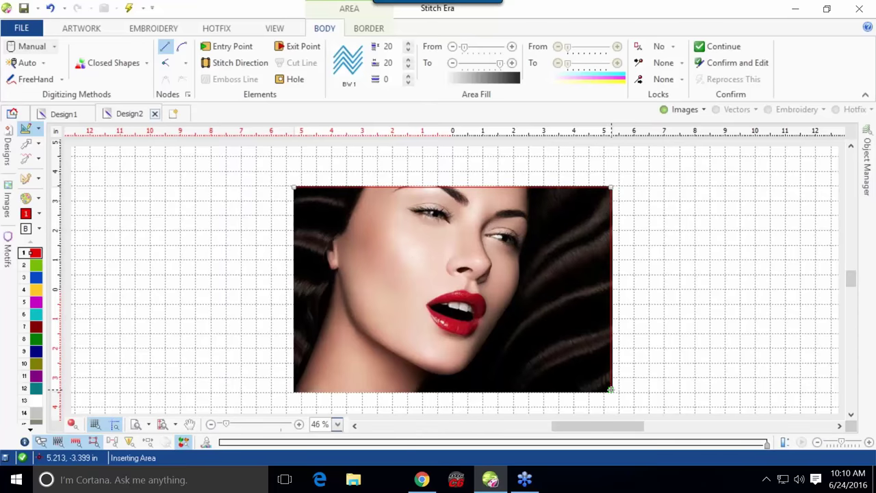
left_click(295, 391)
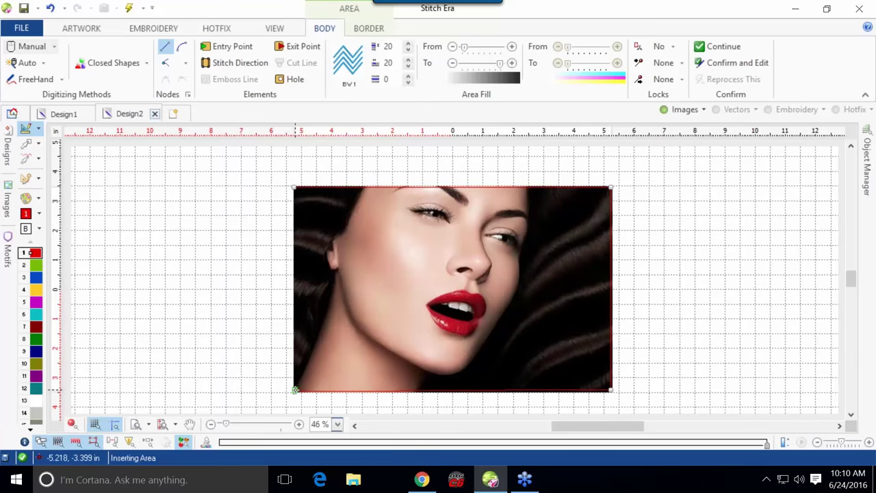
left_click(295, 188)
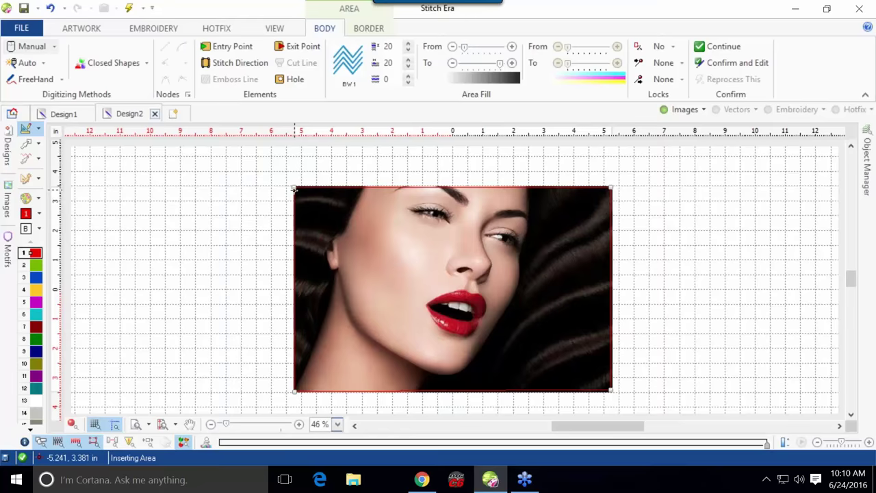
key("Return")
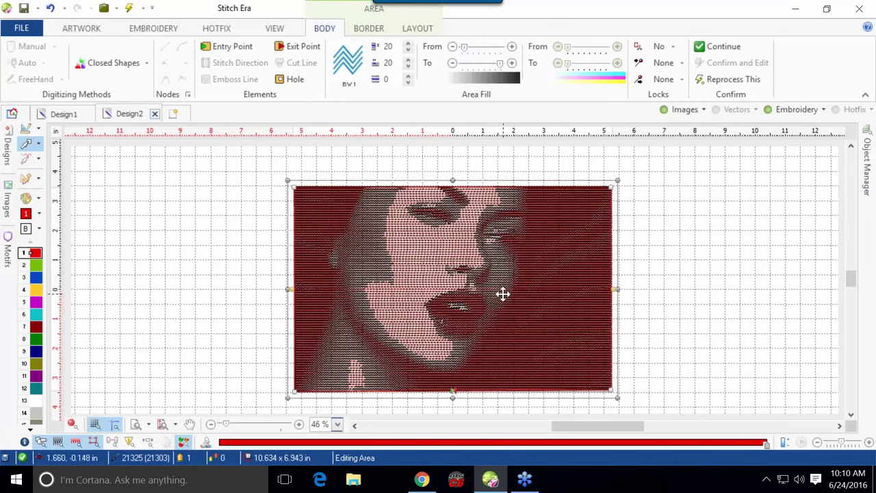
Change Design2's thread colour 1 from red to black with RGB 0, 0, 0.
double_click(35, 254)
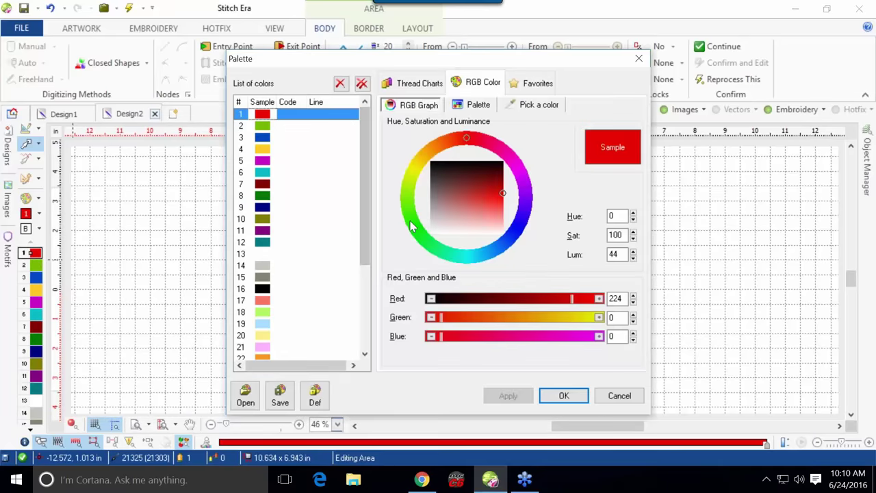
left_click_drag(490, 194, 432, 164)
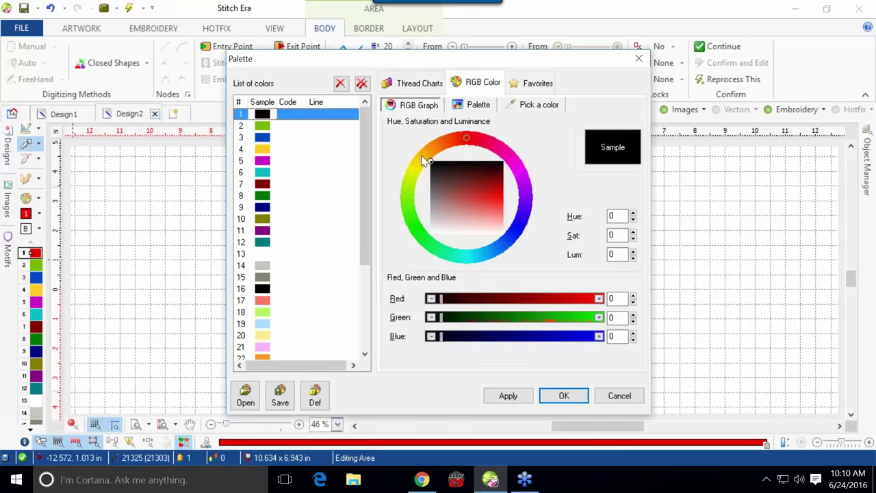
left_click(509, 396)
left_click(561, 397)
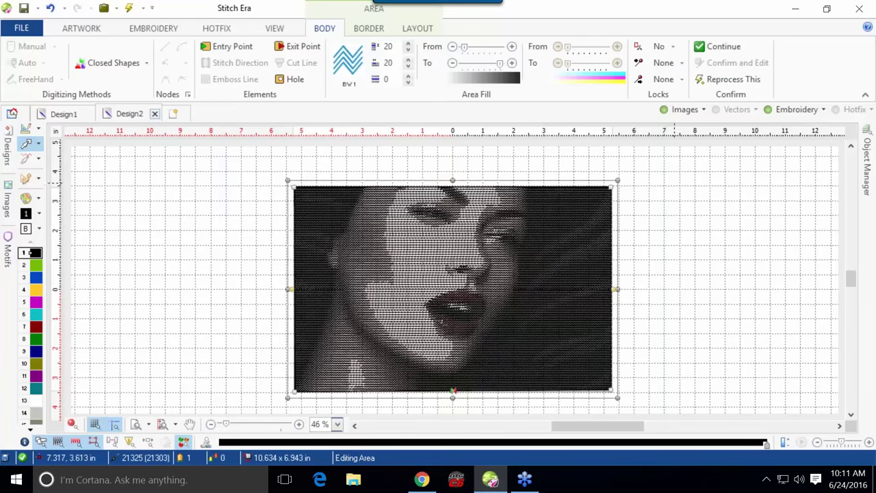
Hide Design2's source image and finish editing the photo-stitch area.
left_click(685, 110)
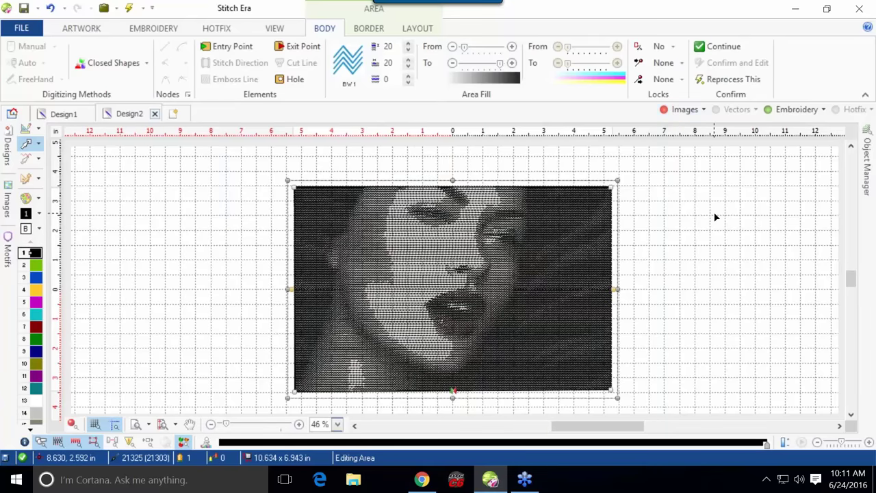
key("Return")
scroll(716, 217, "down", 1)
scroll(706, 252, "up", 1)
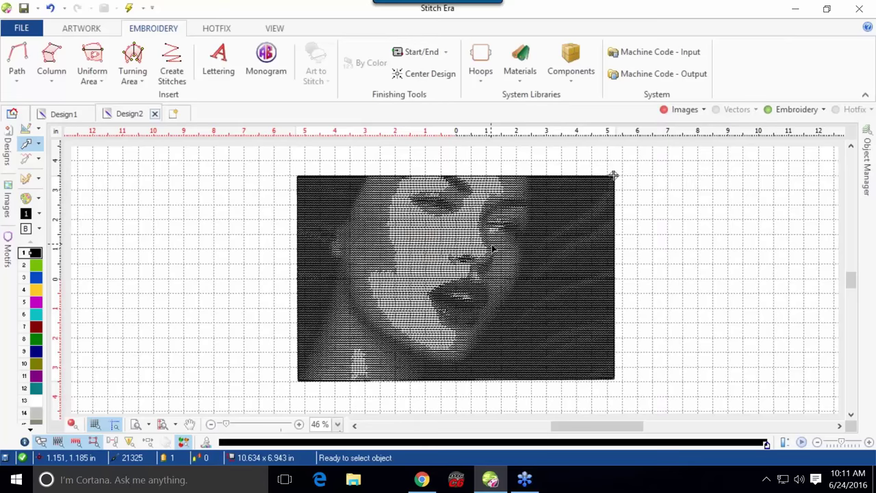
Compare the original colour portrait with its embroidery by displaying the image alone and returning to the stitches alone.
left_click(682, 111)
left_click(794, 110)
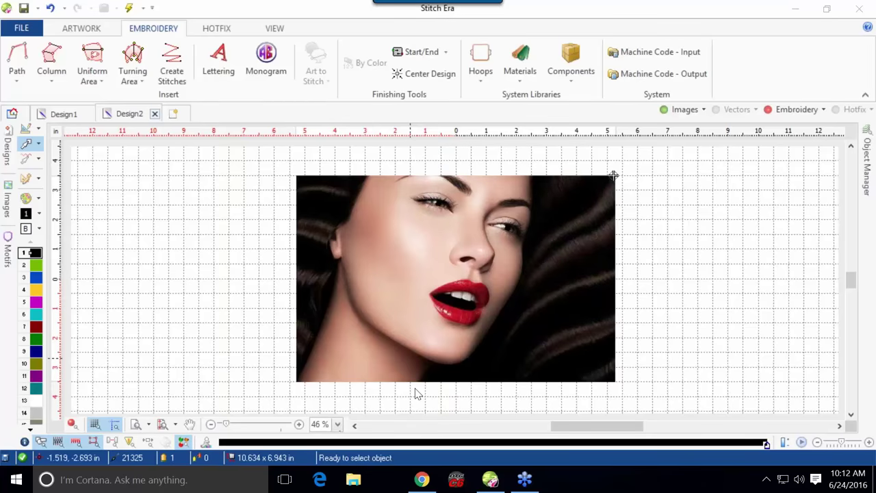
left_click(229, 269)
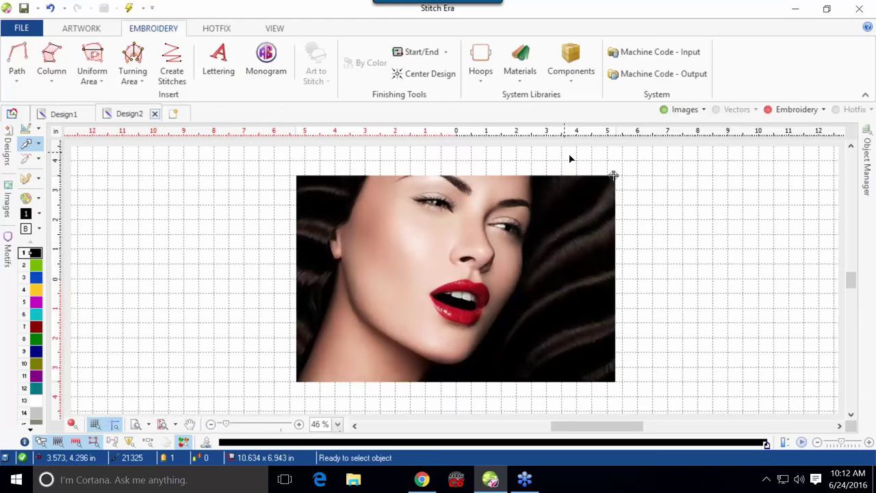
left_click(683, 110)
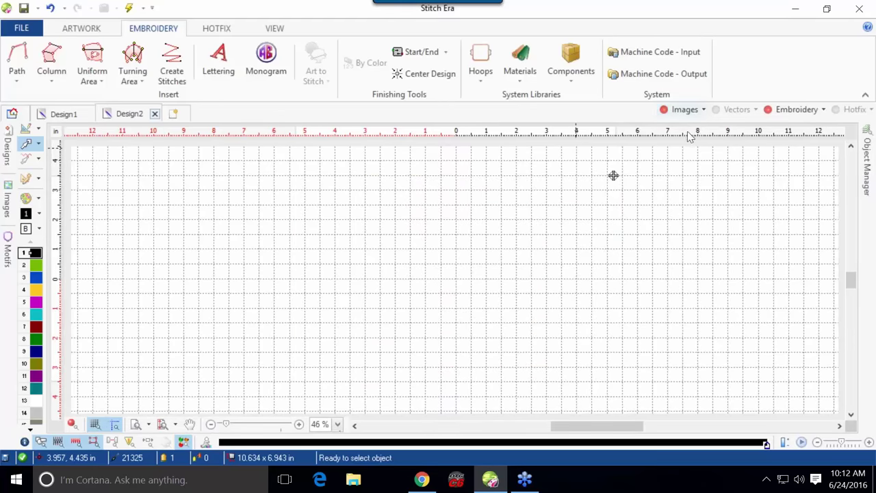
left_click(794, 110)
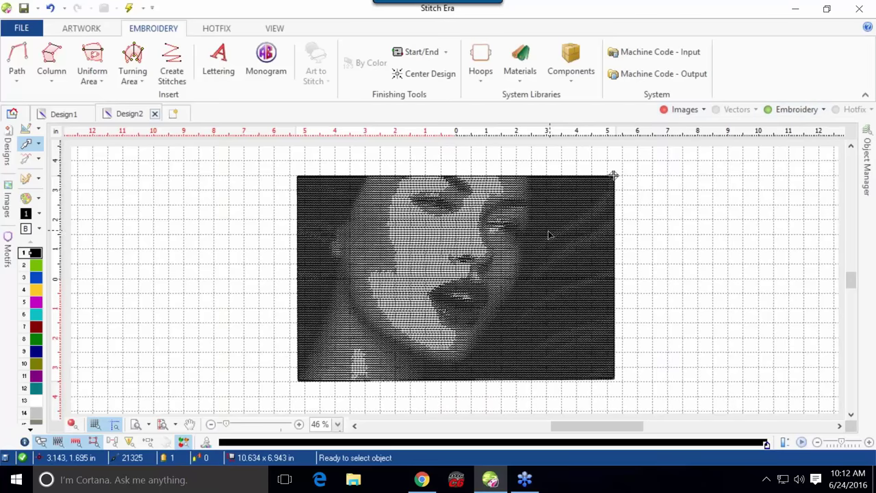
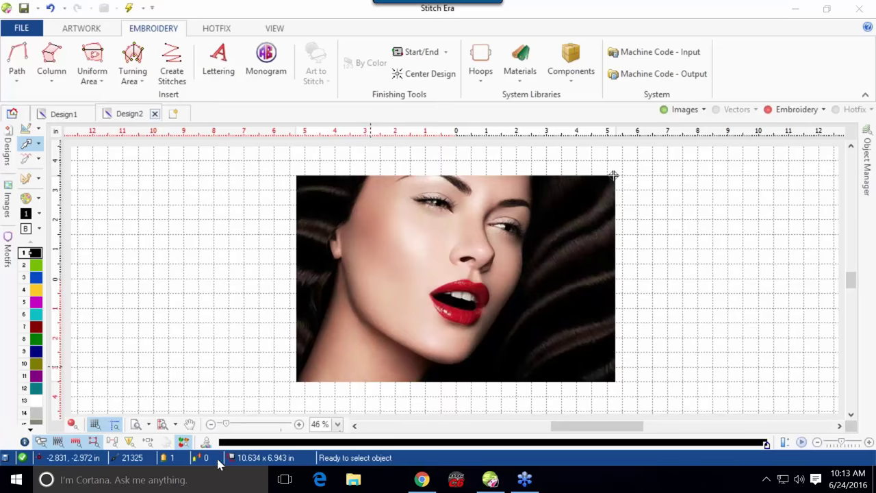
Display the embroidery over Design2's colour portrait, and hide the source image so only the stitches show.
left_click(479, 271)
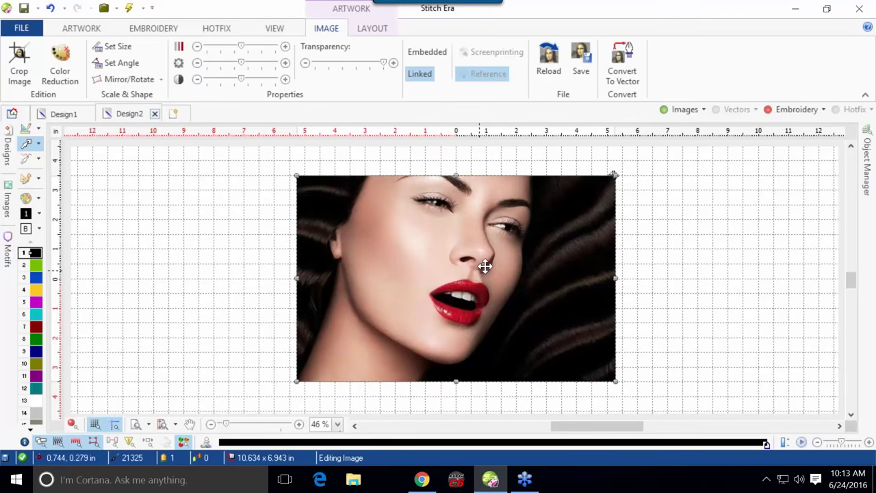
left_click(794, 110)
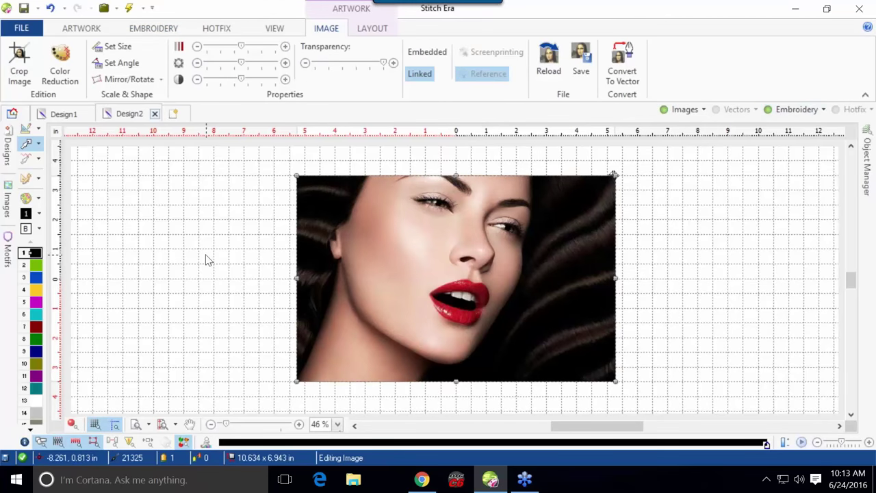
left_click(260, 254)
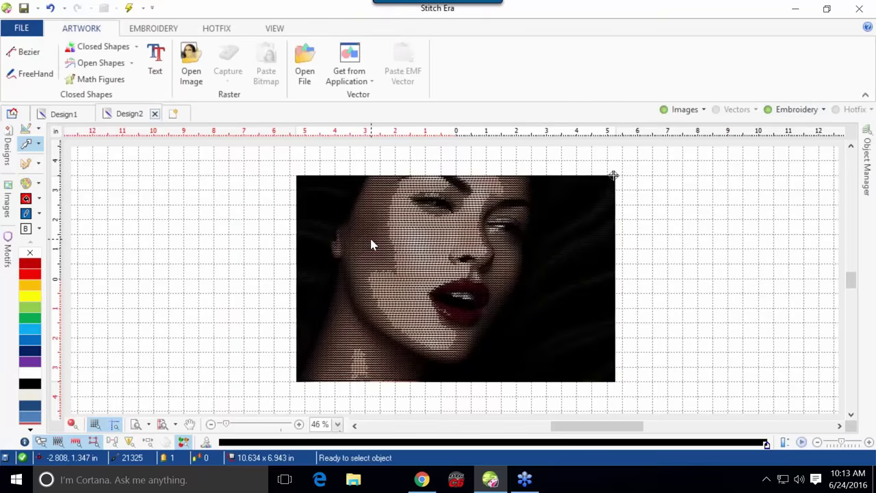
left_click(687, 110)
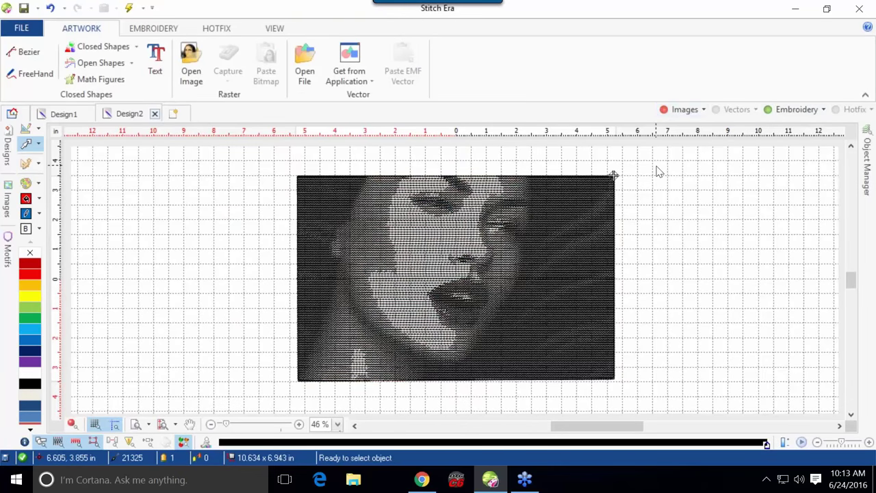
Cut all the stitches from Design2 and paste them into a new design.
key("ctrl+a")
key("ctrl+x")
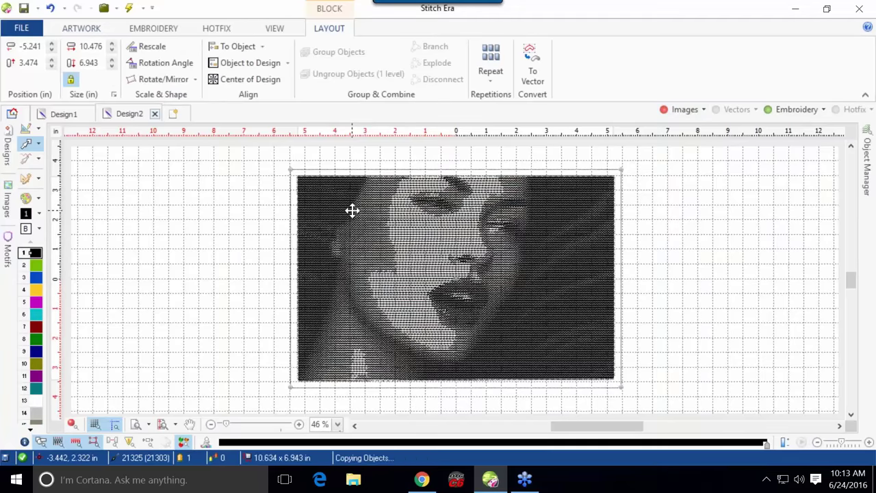
left_click(173, 114)
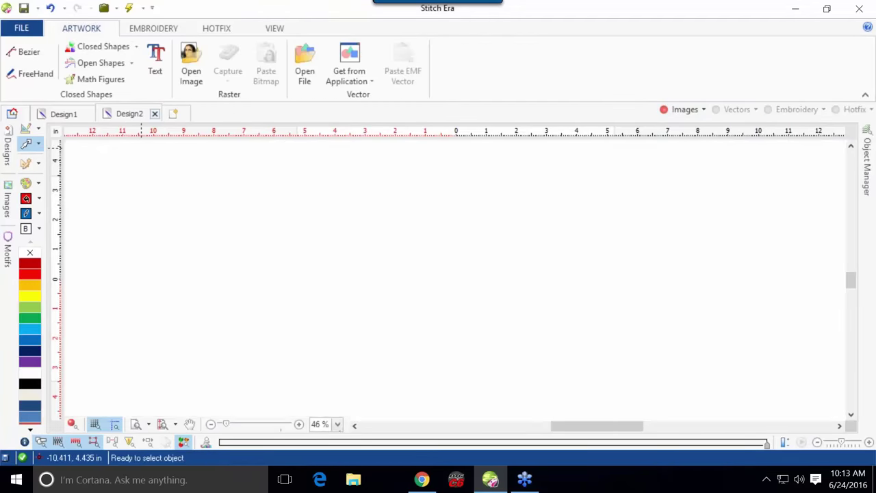
key("ctrl+v")
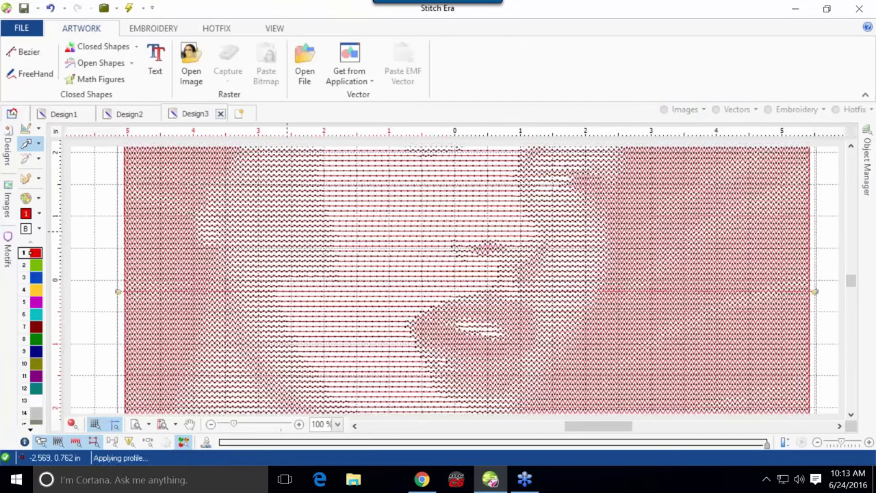
Return to Design2, redisplay its hidden colour portrait and select the image.
left_click(129, 114)
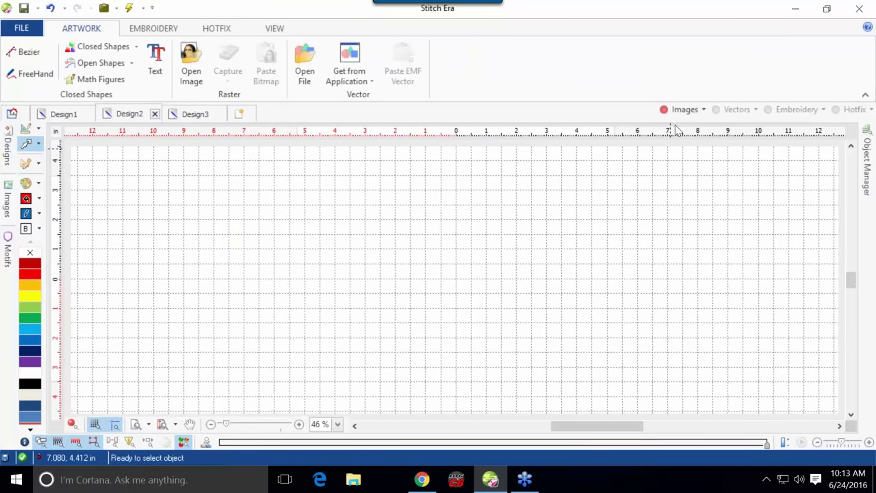
left_click(683, 111)
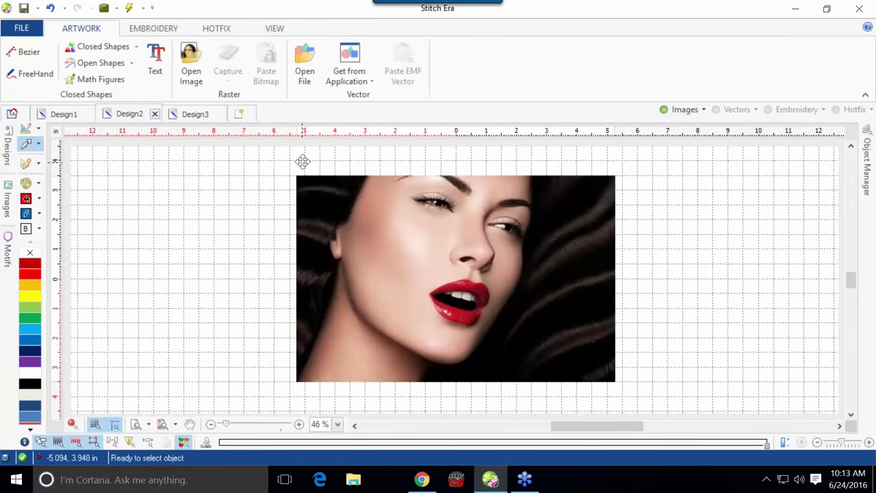
left_click(354, 215)
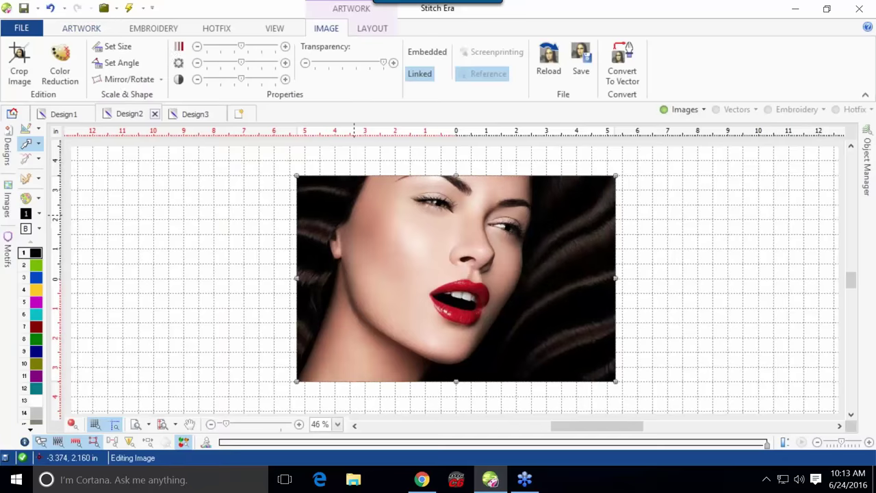
Outline the portrait near its four corners as an Image to Photo-Stitch area, generate the stitches and hide the source image.
left_click(155, 28)
left_click(315, 72)
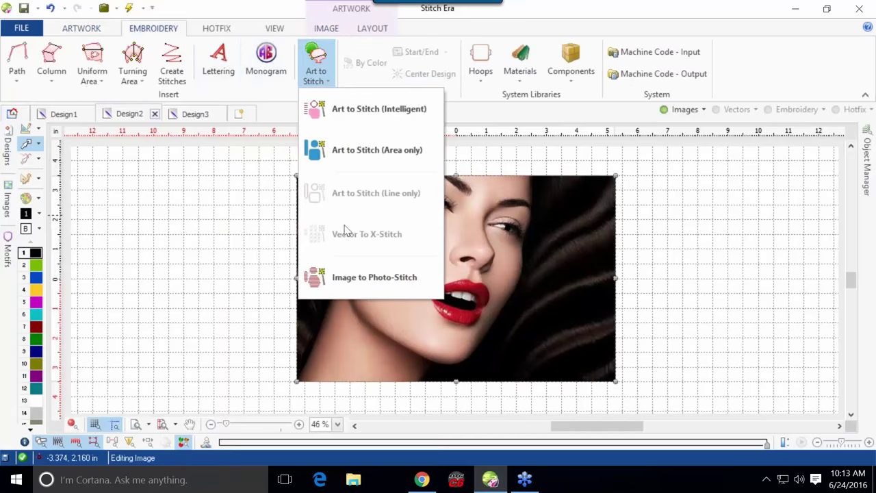
left_click(358, 288)
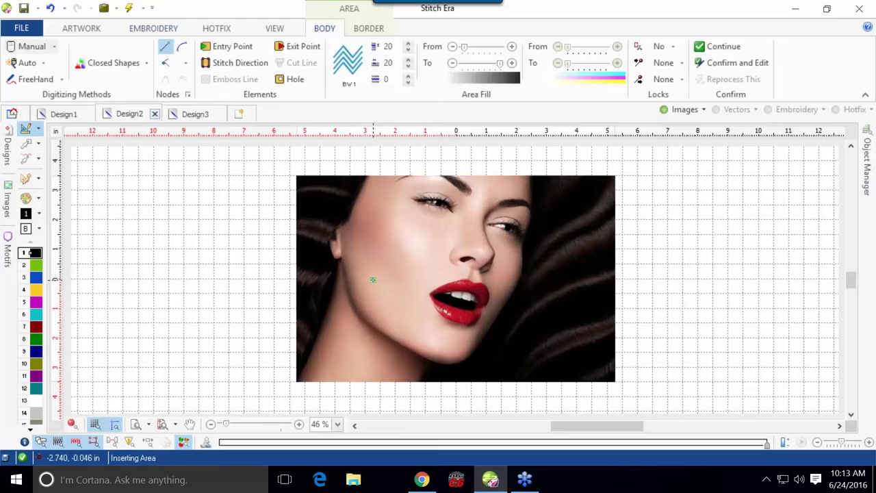
left_click(300, 179)
left_click(609, 179)
left_click(610, 370)
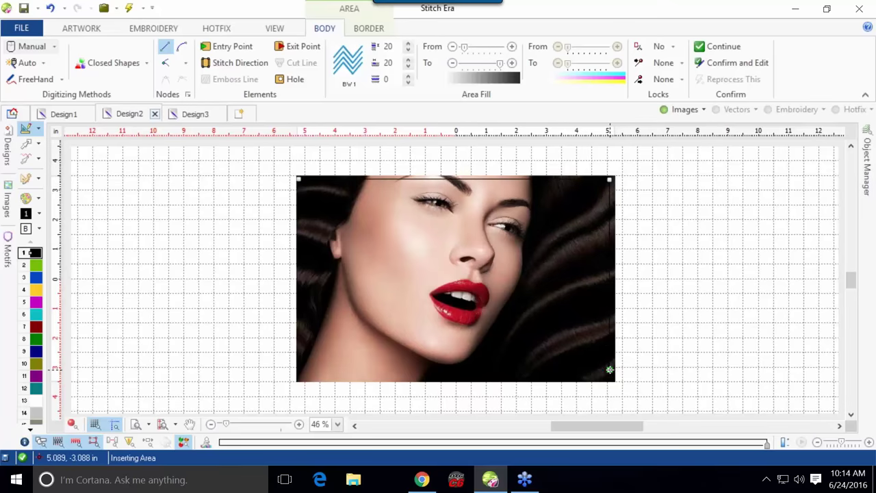
left_click(298, 368)
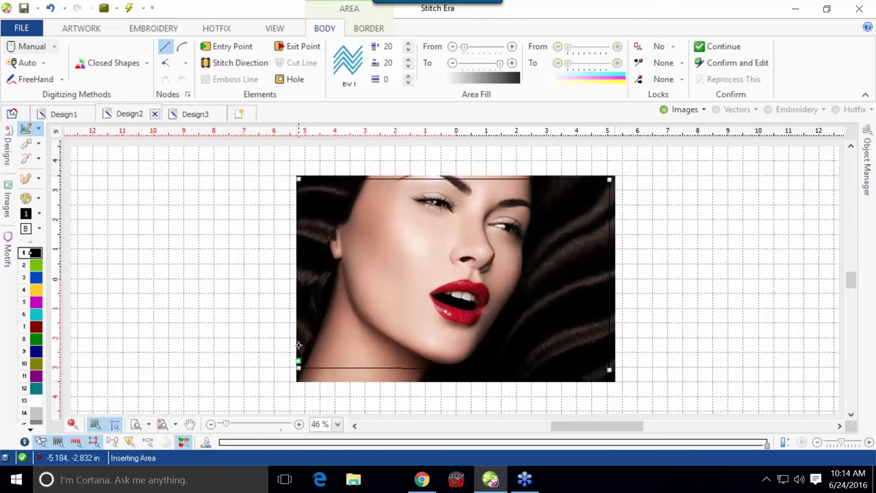
left_click(299, 179)
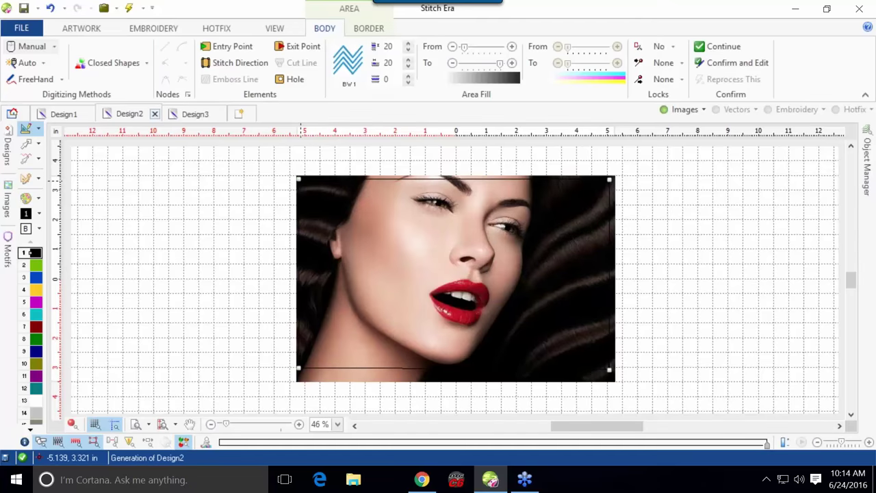
left_click(32, 149)
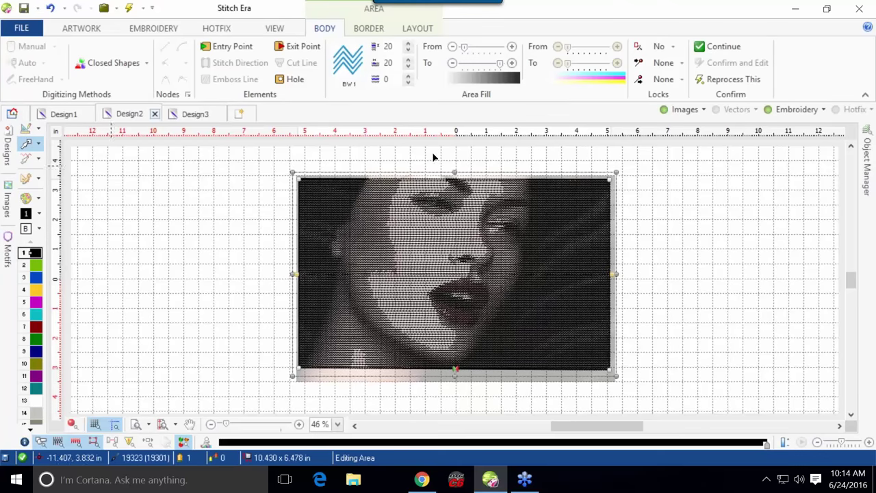
left_click(688, 109)
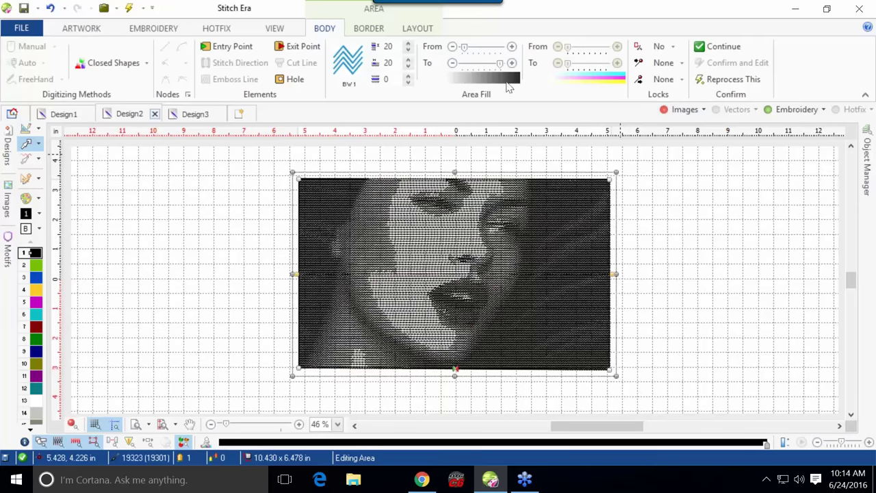
Try the CMY 1 fill pattern on the photo-stitch area with a lower upper limit for the colour range.
left_click(346, 62)
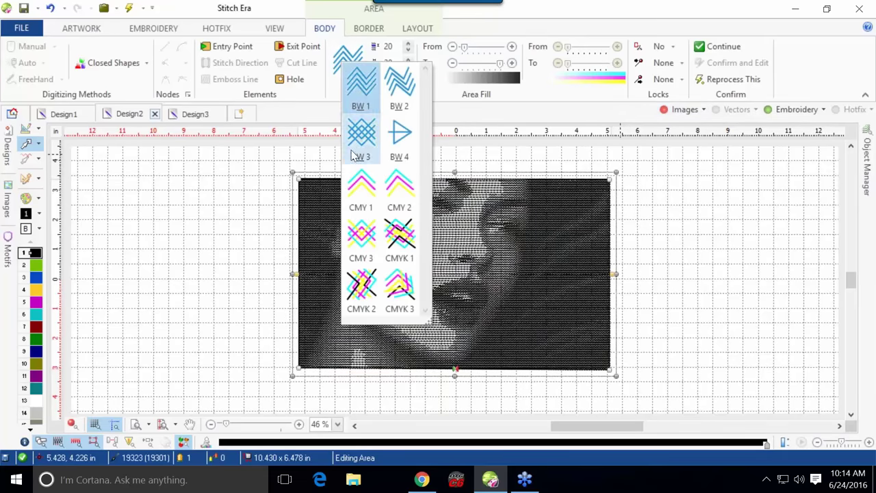
left_click(363, 186)
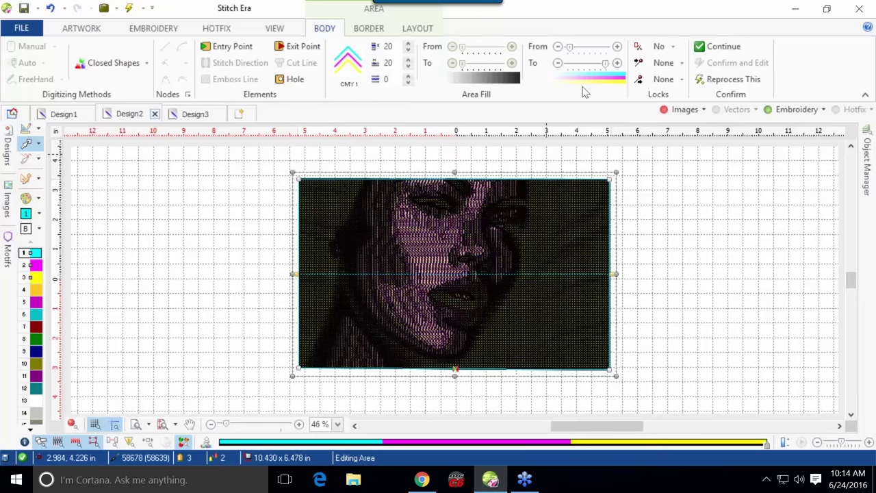
left_click_drag(605, 65, 593, 63)
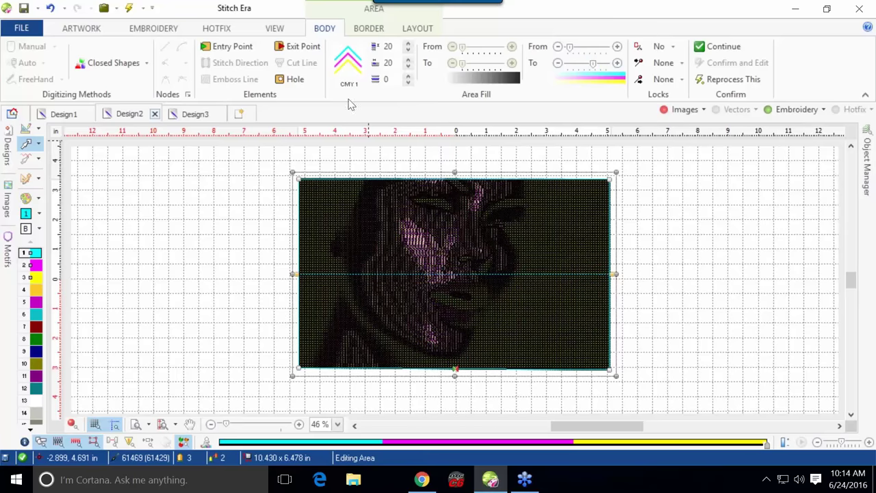
Apply the CMYK 1 fill pattern to the photo-stitch area and raise the upper limit of its colour range slightly.
left_click(349, 69)
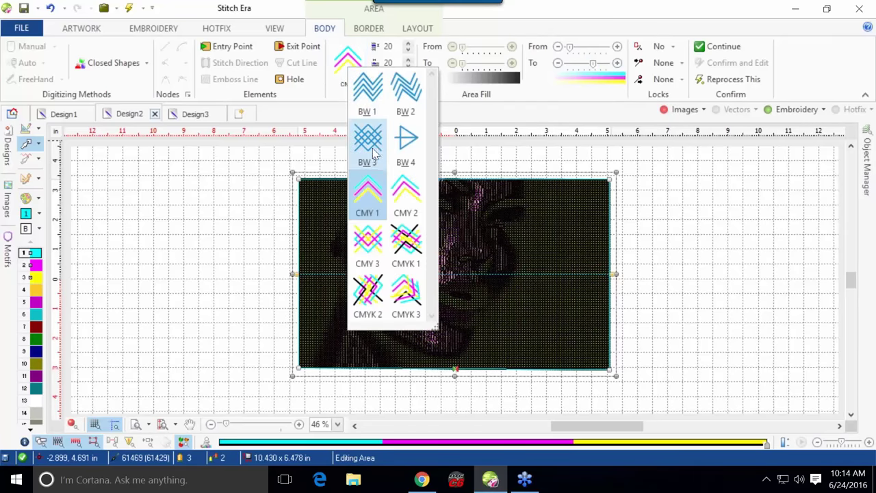
left_click(405, 238)
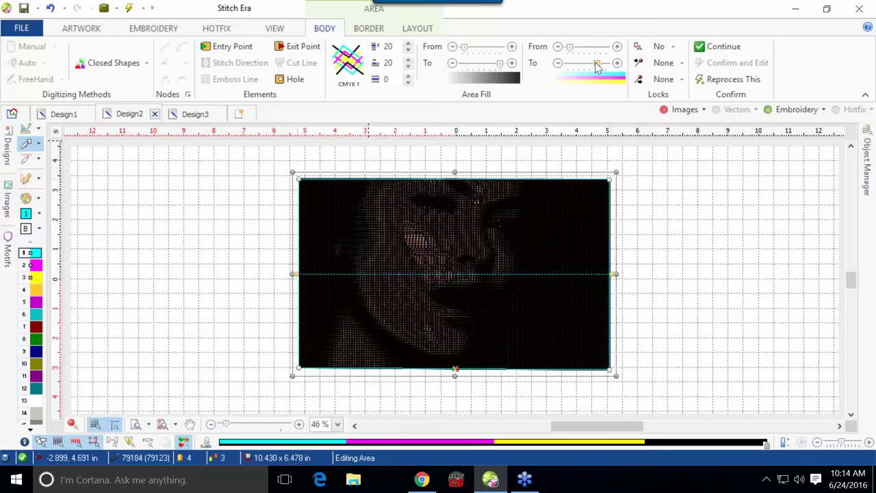
left_click_drag(593, 63, 600, 64)
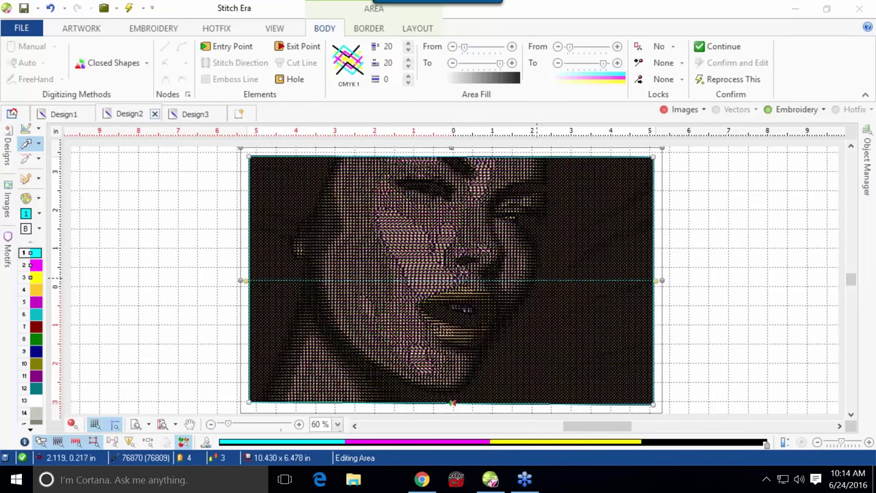
Raise the lower limit of the area's colour range to about the middle of its scale and finish editing the area.
left_click_drag(569, 46, 579, 46)
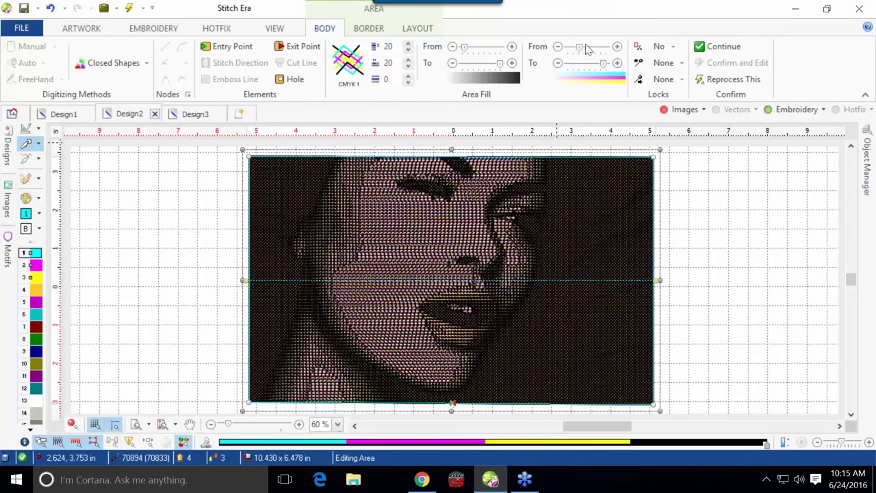
left_click_drag(580, 51, 588, 48)
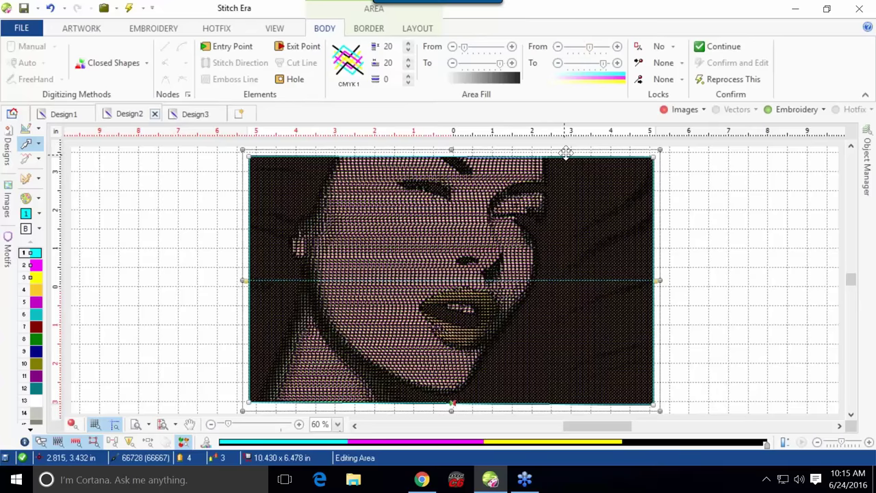
left_click(585, 49)
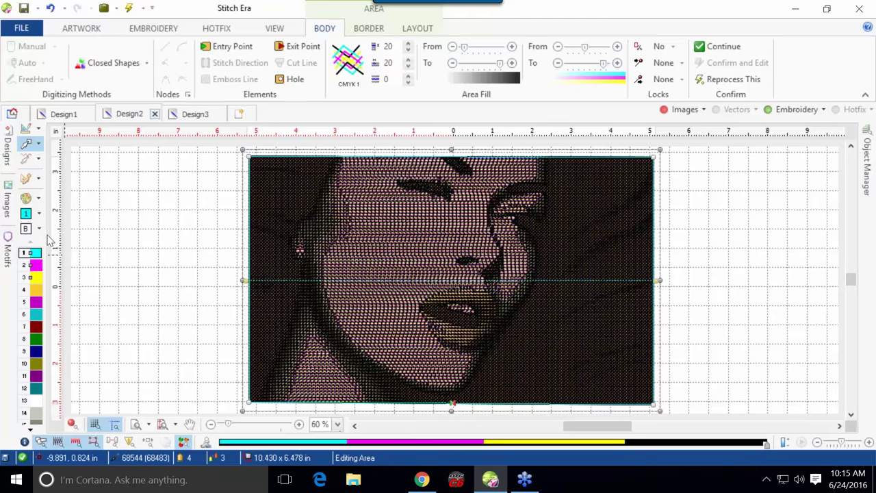
left_click(78, 258)
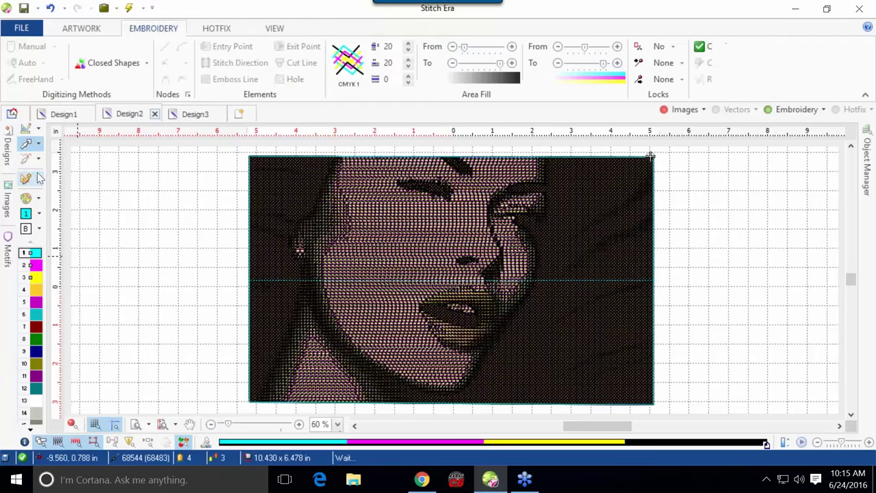
Change Design2's thread colour 3 from yellow to red with RGB 255, 1, 1.
left_click(26, 199)
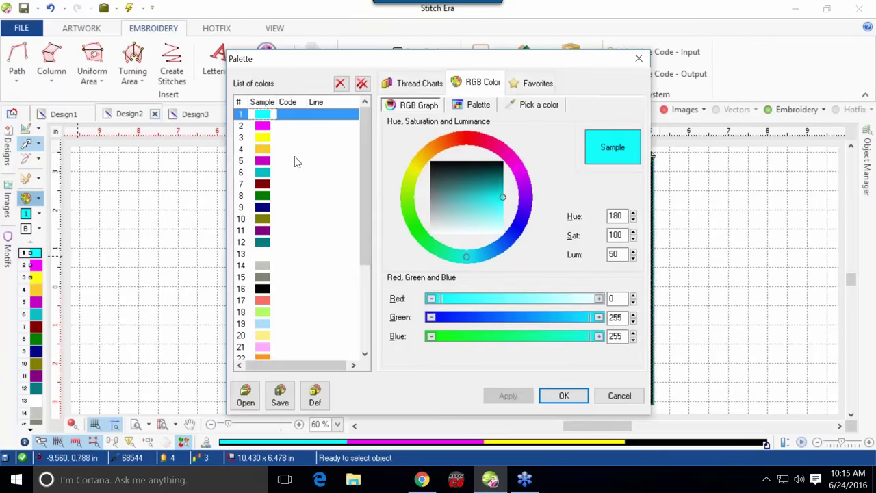
left_click(267, 140)
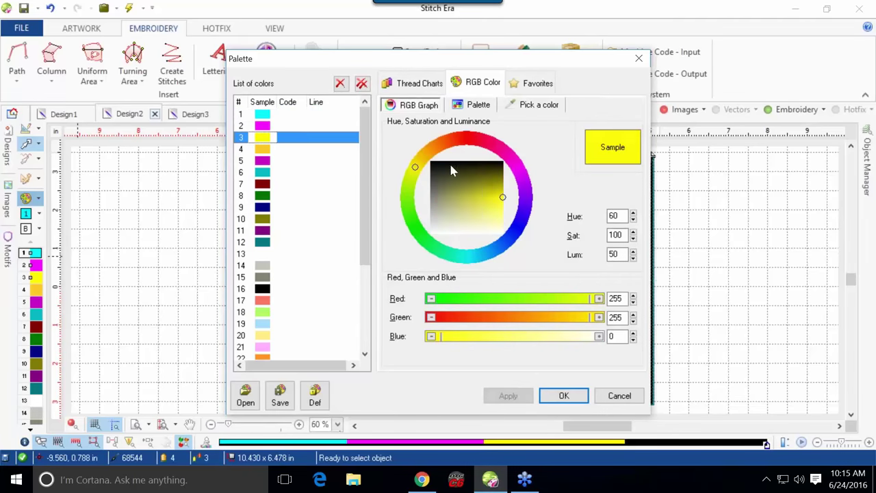
left_click(468, 141)
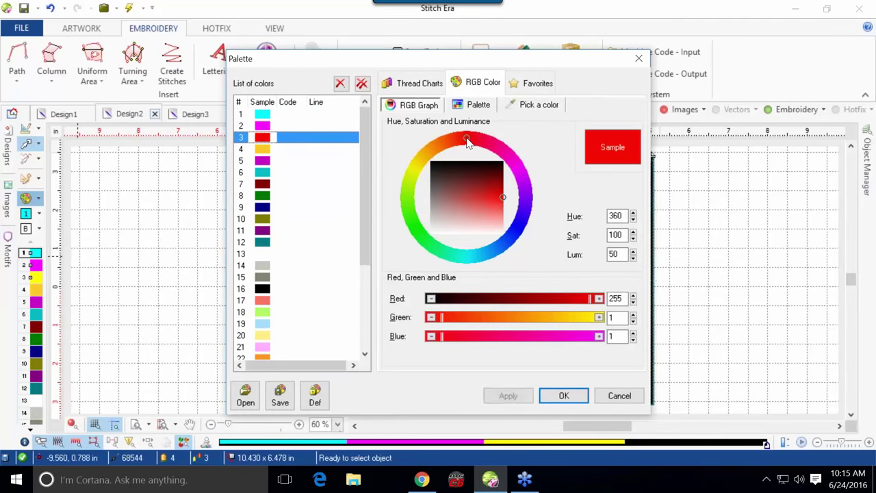
left_click(527, 395)
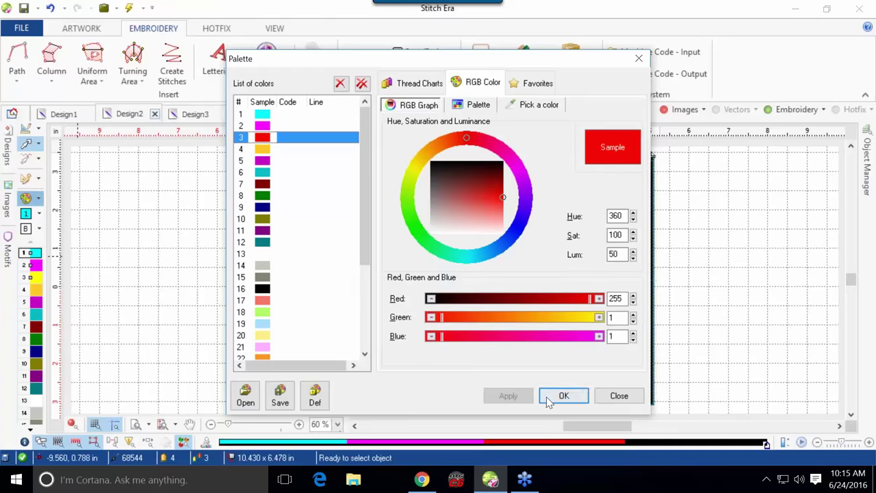
left_click(556, 397)
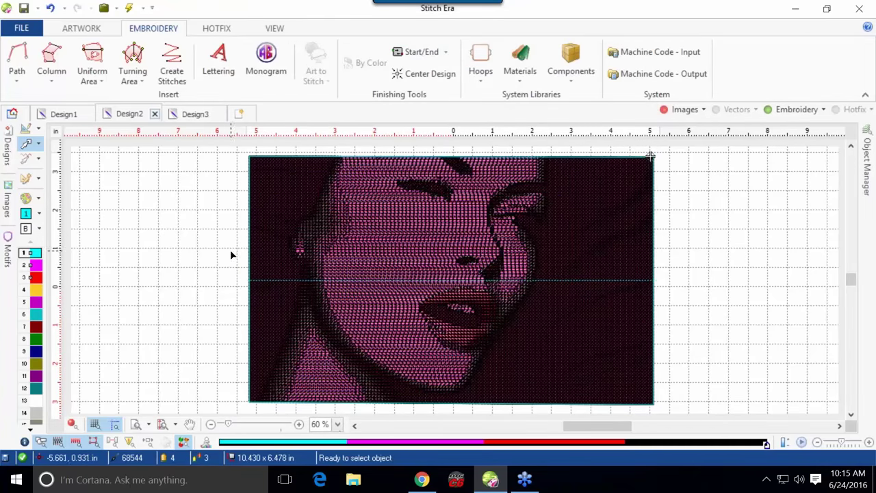
Change Design2's thread colour 3 to a pale pink with RGB 251, 201, 201.
double_click(36, 279)
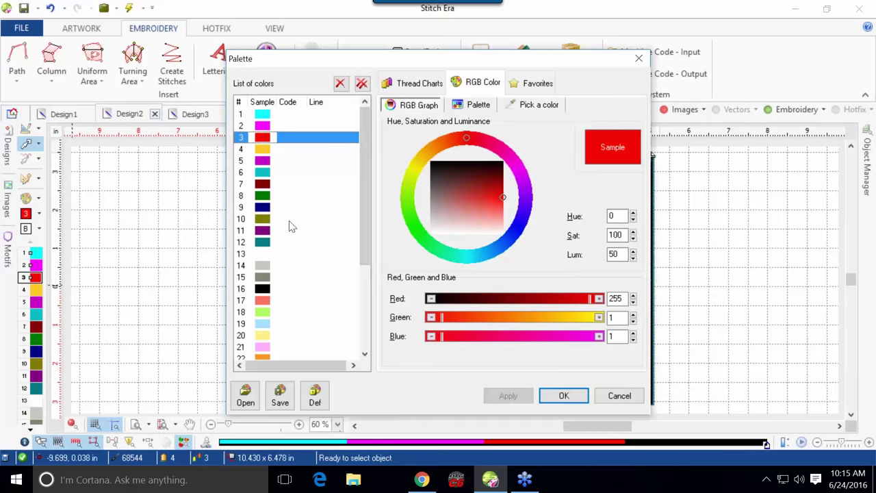
left_click(492, 225)
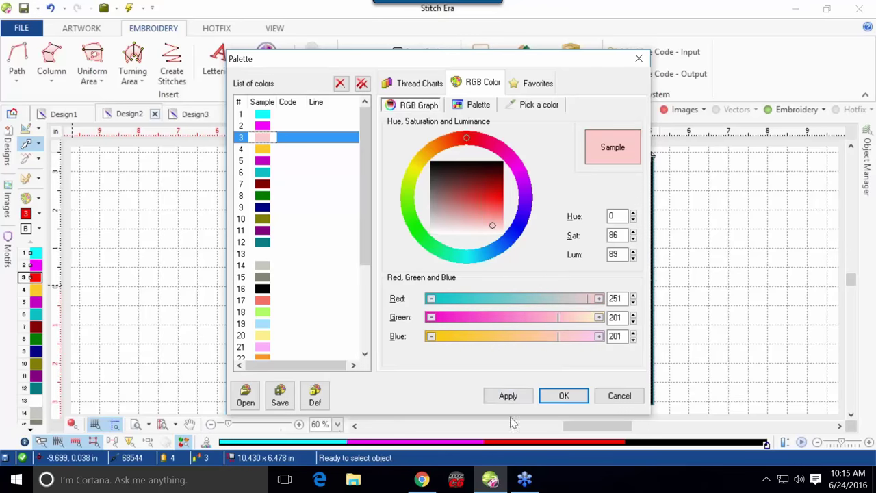
left_click(509, 396)
left_click(559, 397)
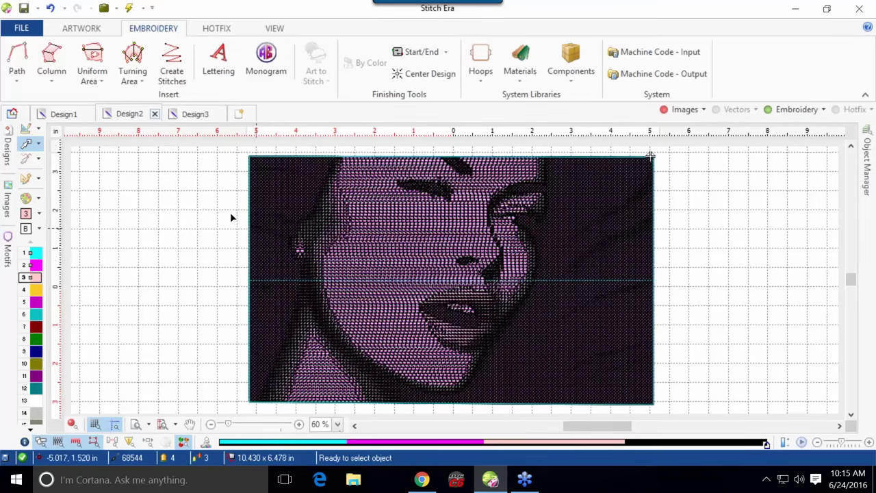
Change Design3's thread colour 1 to black with RGB 0, 0, 0.
left_click(193, 115)
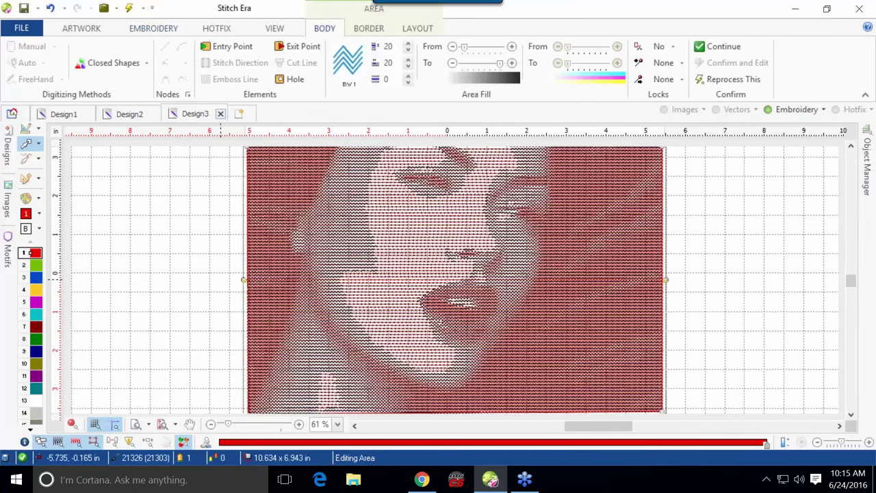
right_click(35, 253)
key("Escape")
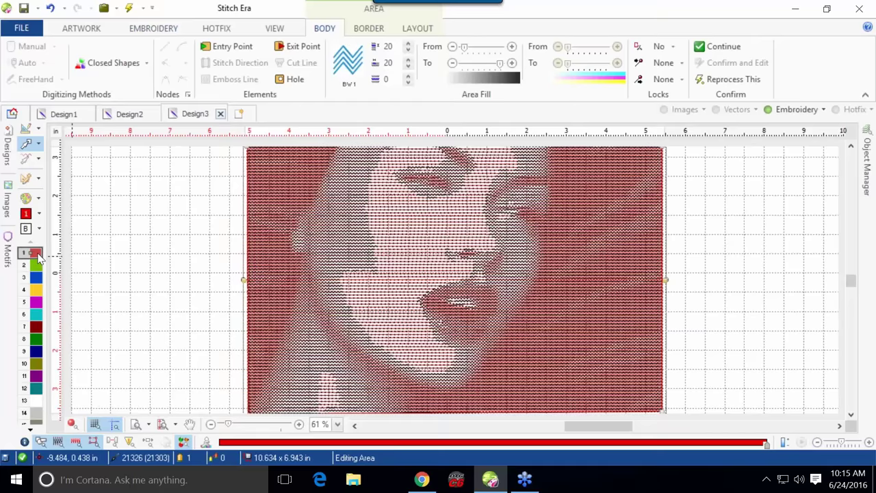
double_click(40, 256)
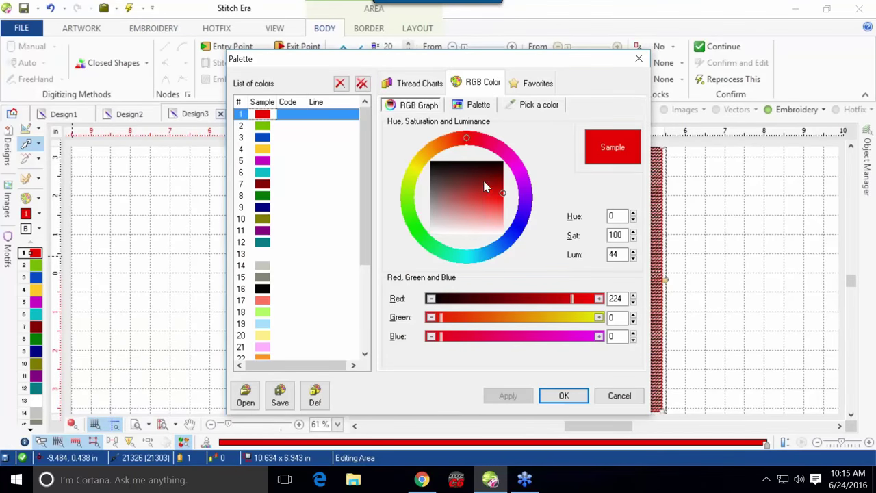
left_click_drag(491, 194, 428, 161)
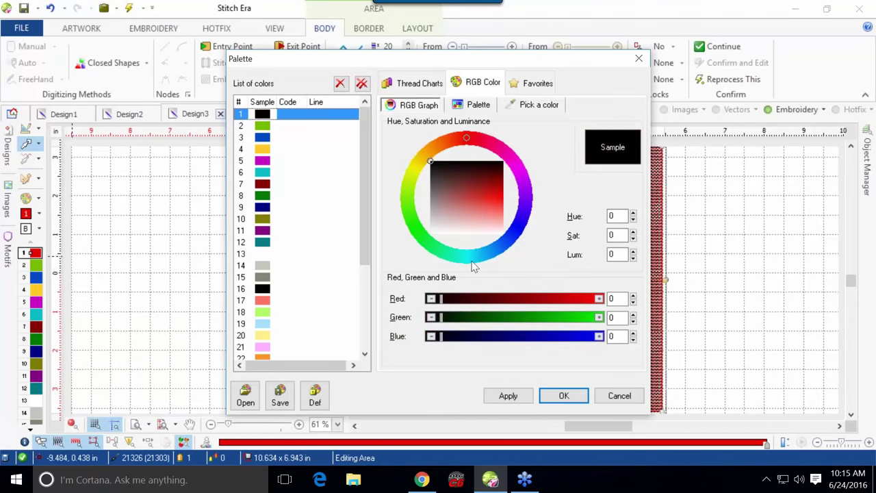
left_click(509, 396)
left_click(564, 396)
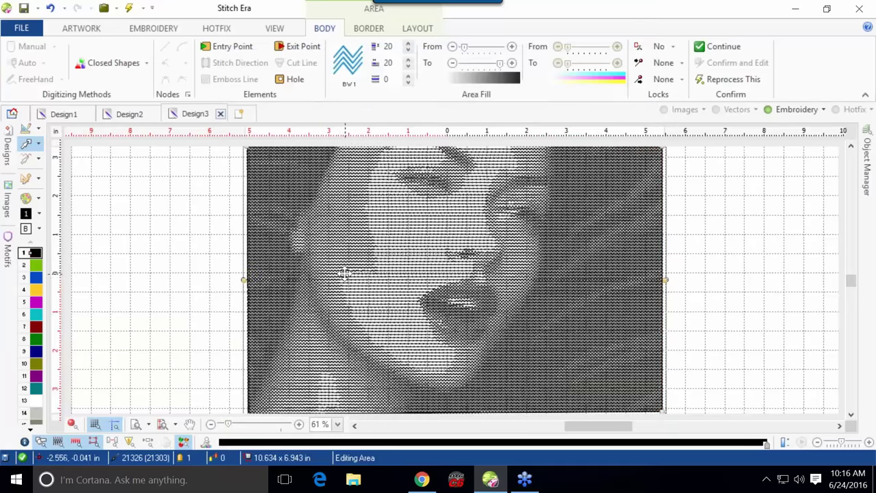
scroll(319, 245, "down", 1)
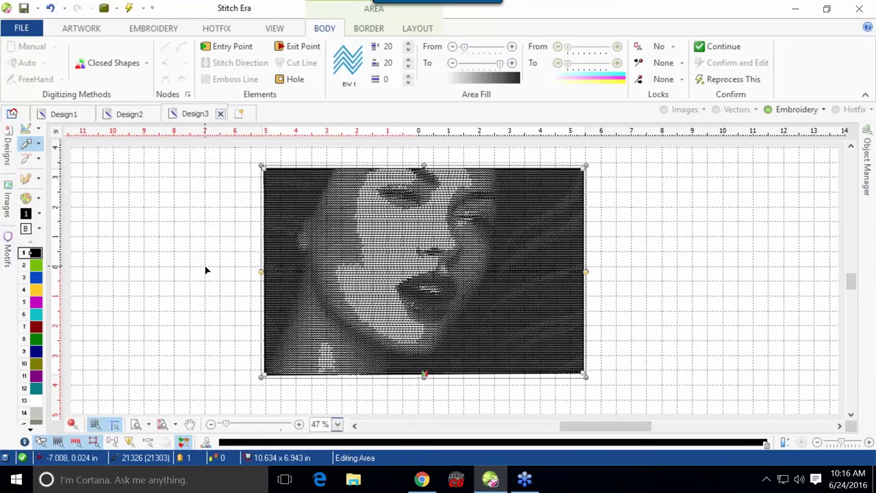
Change Design2's thread colour 2 to a pale greyish pink with RGB 232, 220, 232.
left_click(131, 114)
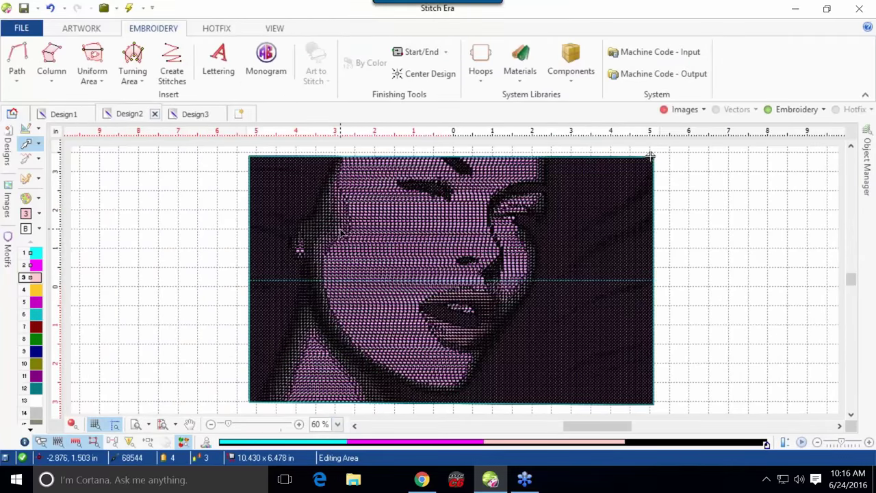
scroll(354, 235, "up", 2)
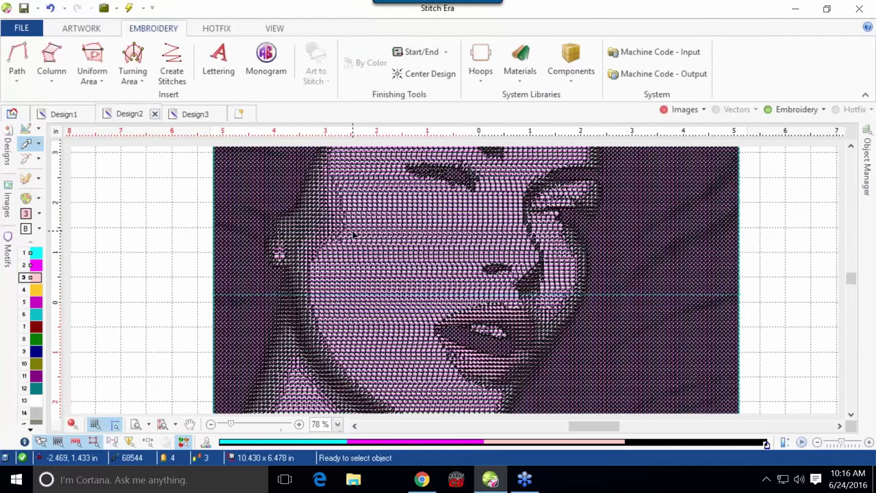
scroll(336, 268, "up", 2)
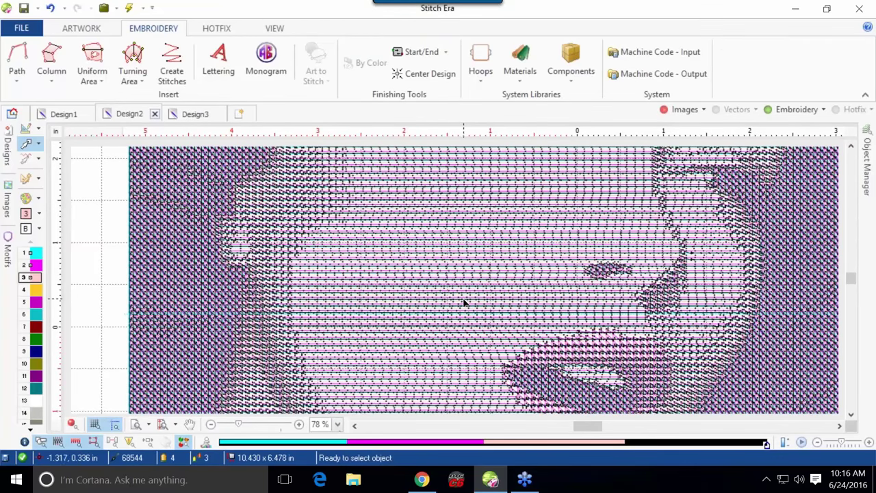
scroll(464, 302, "down", 2)
scroll(464, 302, "down", 1)
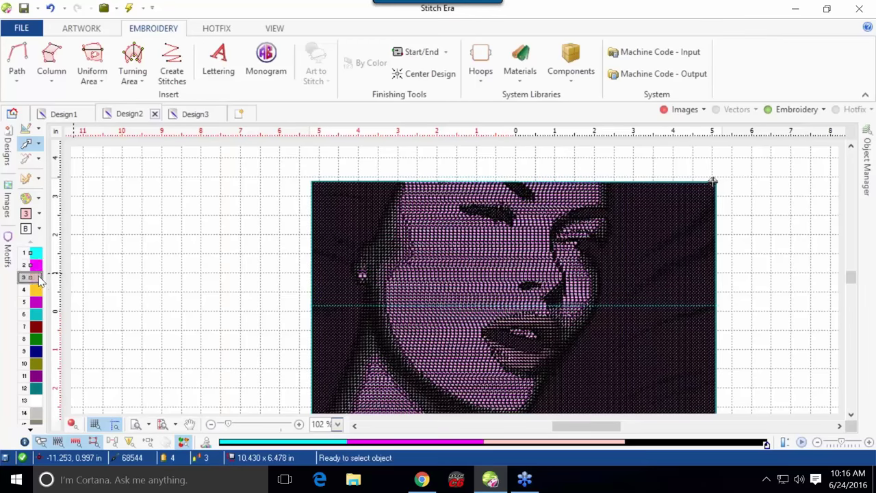
mouse_move(39, 264)
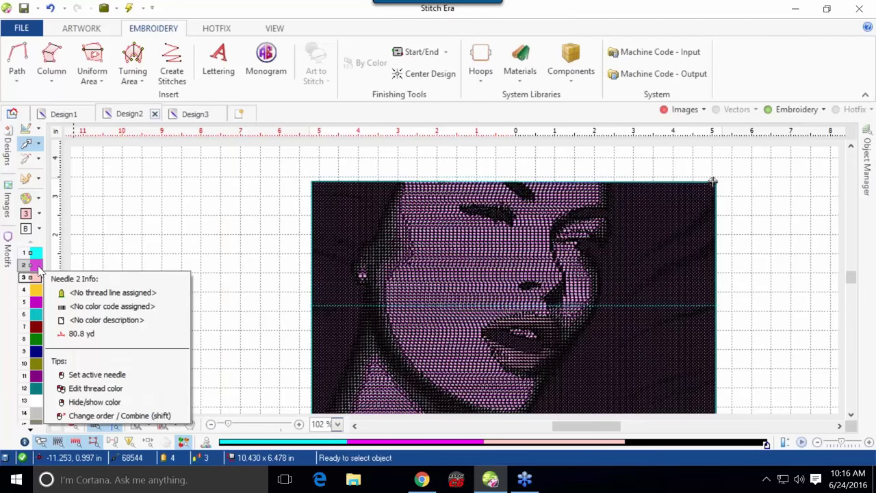
double_click(35, 265)
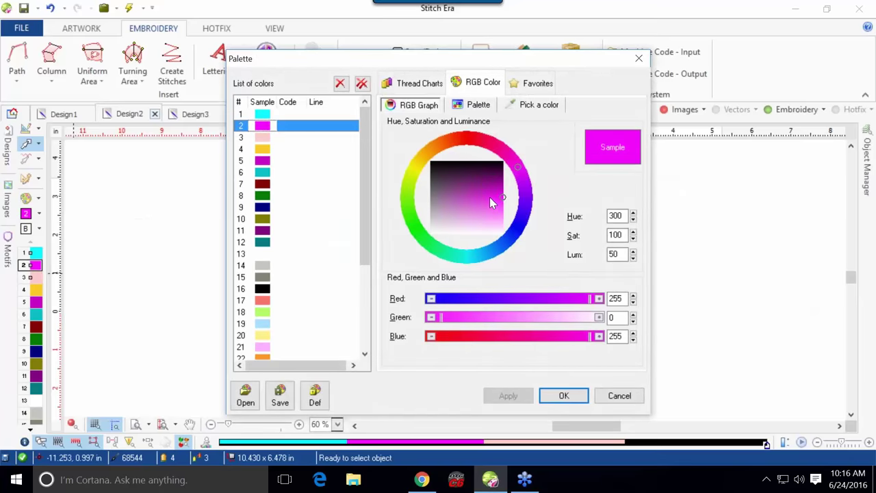
left_click_drag(491, 202, 445, 225)
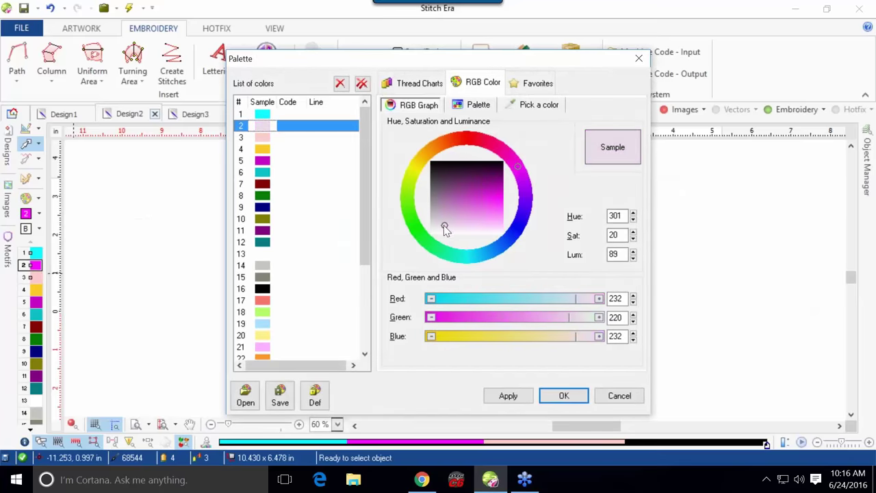
left_click(508, 395)
left_click(546, 401)
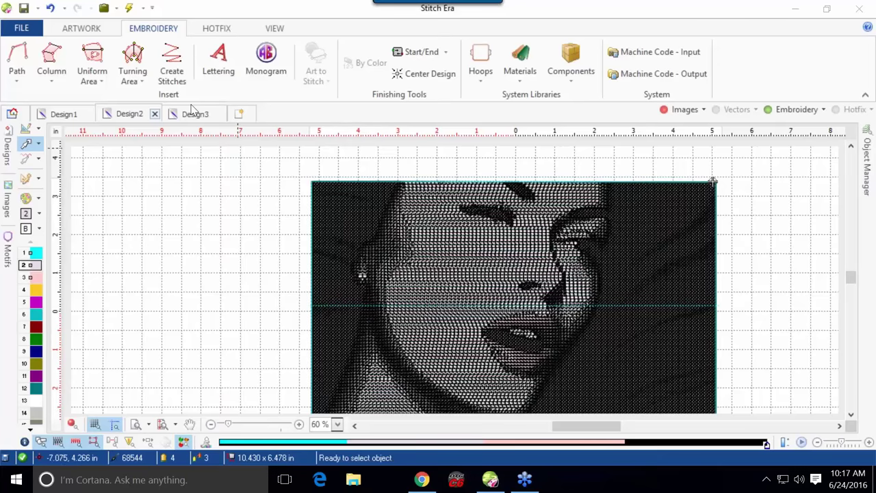
Create a new blank design document and leave the design library closed.
left_click(238, 115)
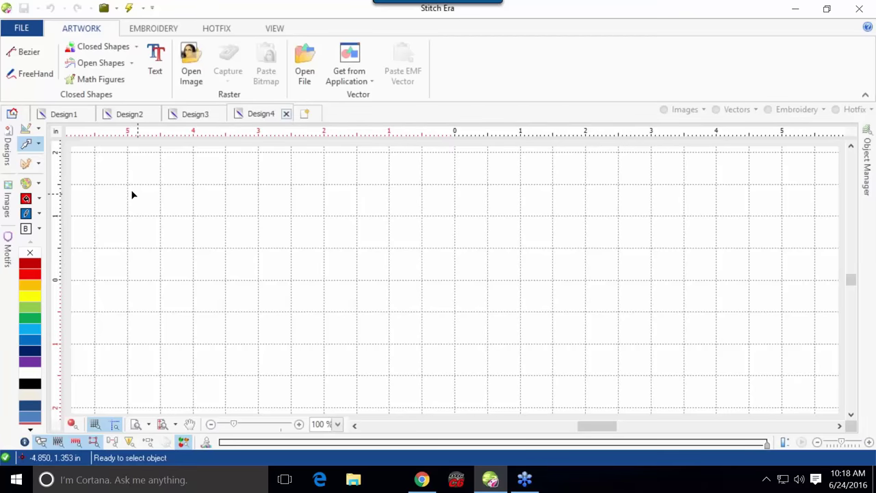
left_click(8, 156)
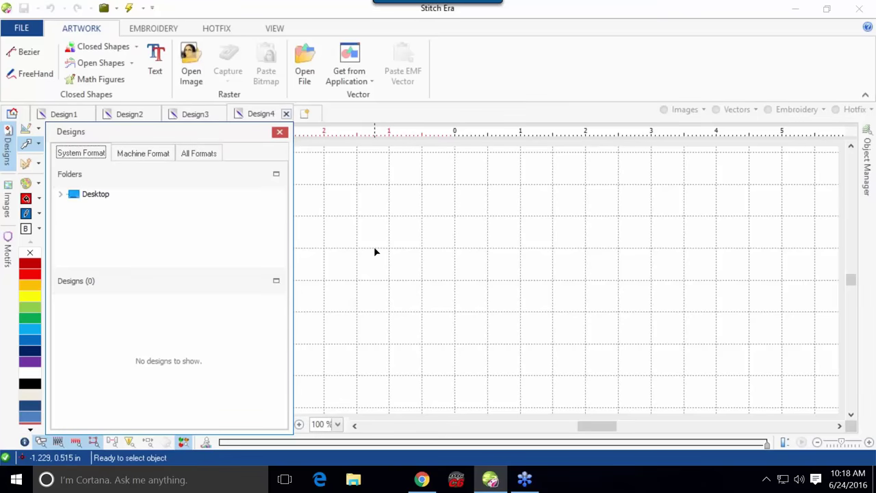
left_click(279, 133)
Open the embroidery design Classic Guitar.dst from the Nashville folder on the Trade show (D:) drive.
left_click(31, 33)
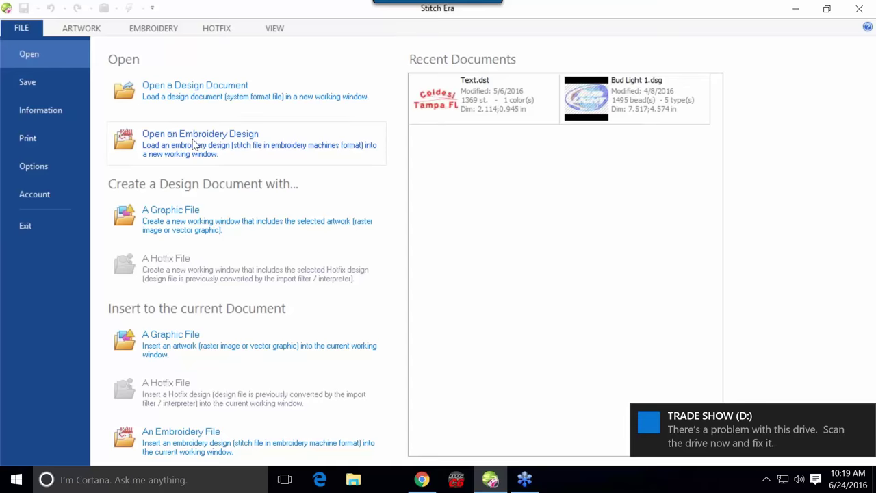
left_click(866, 427)
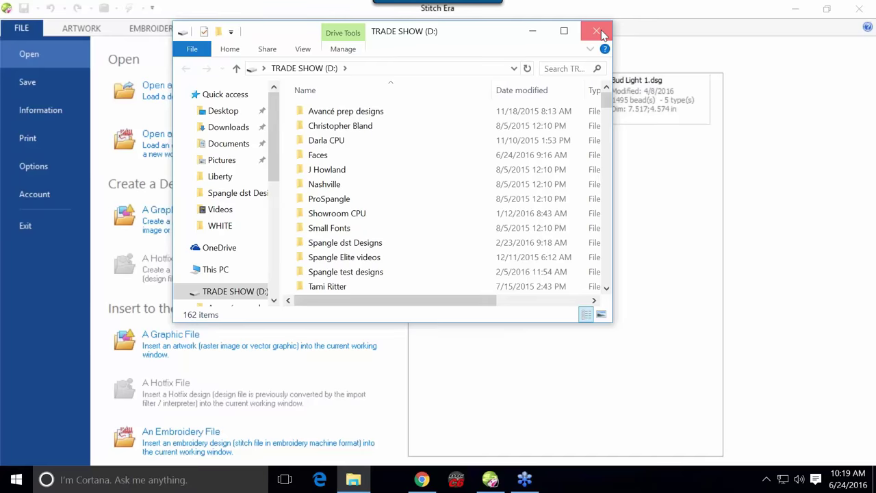
left_click(597, 31)
left_click(230, 150)
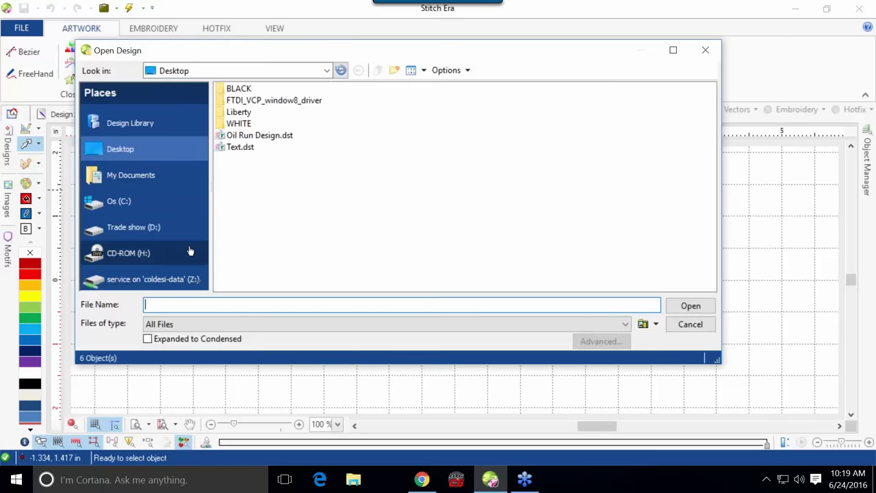
left_click(145, 233)
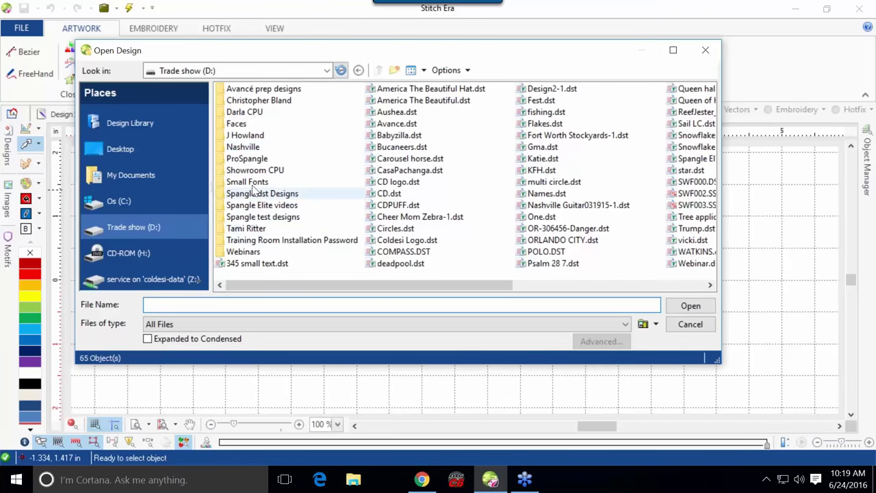
double_click(252, 151)
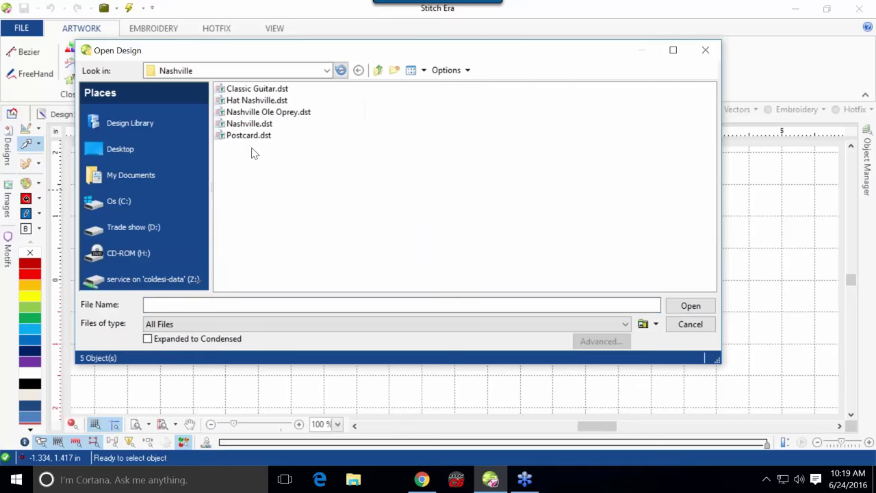
double_click(254, 91)
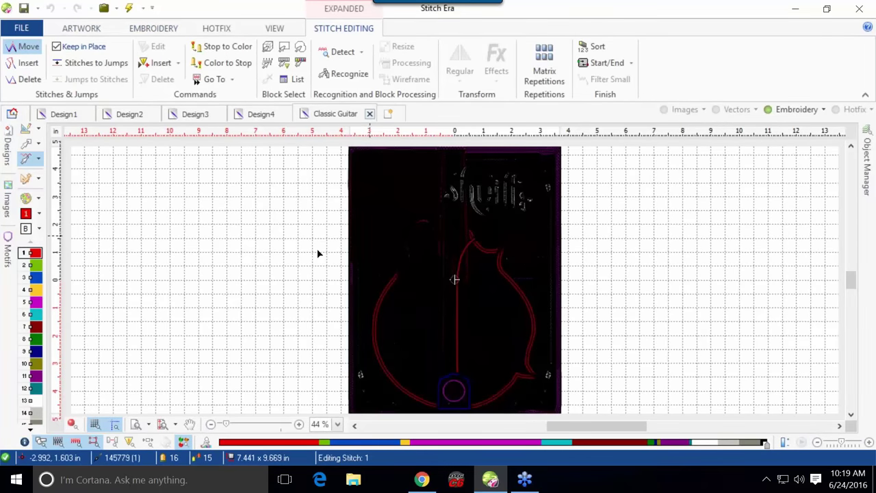
Turn off the stitch-point display so the guitar design's thread colours show, and deselect the current stitch.
left_click(58, 442)
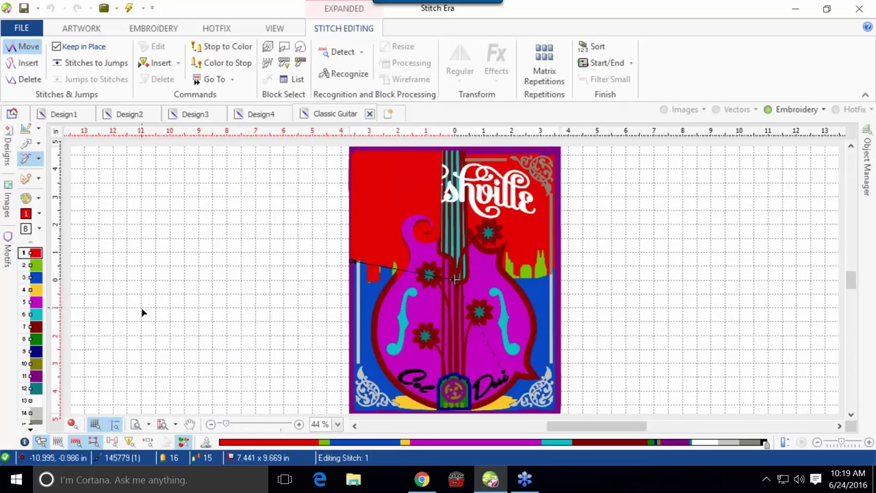
left_click(185, 287)
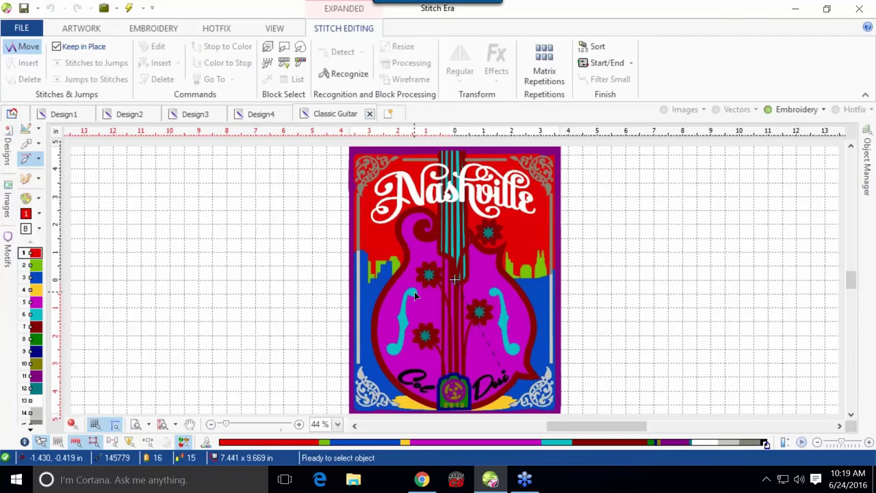
mouse_move(414, 295)
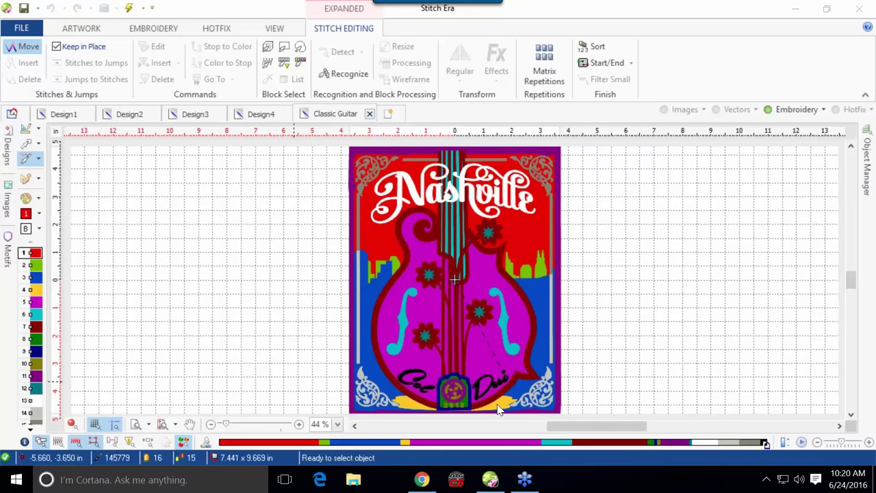
scroll(474, 352, "down", 2)
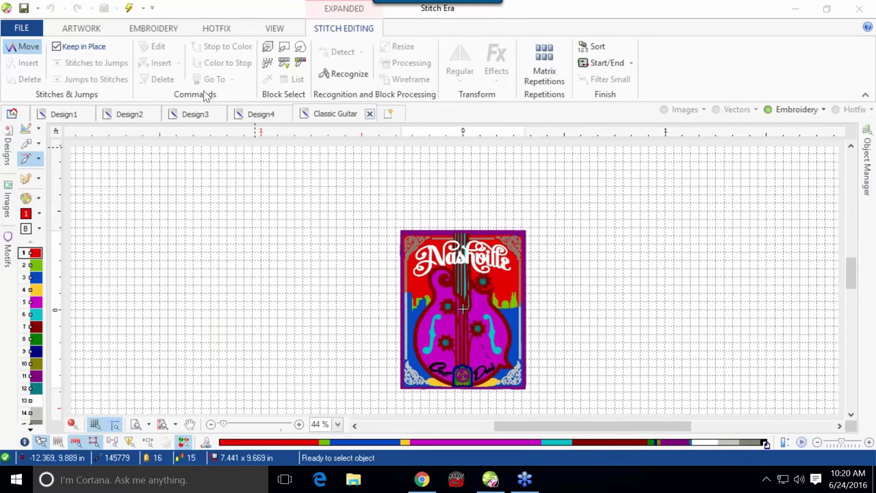
Add the Arial lettering "Blake Shelton" centred just above the guitar design and assign it dark red thread 7.
left_click(156, 30)
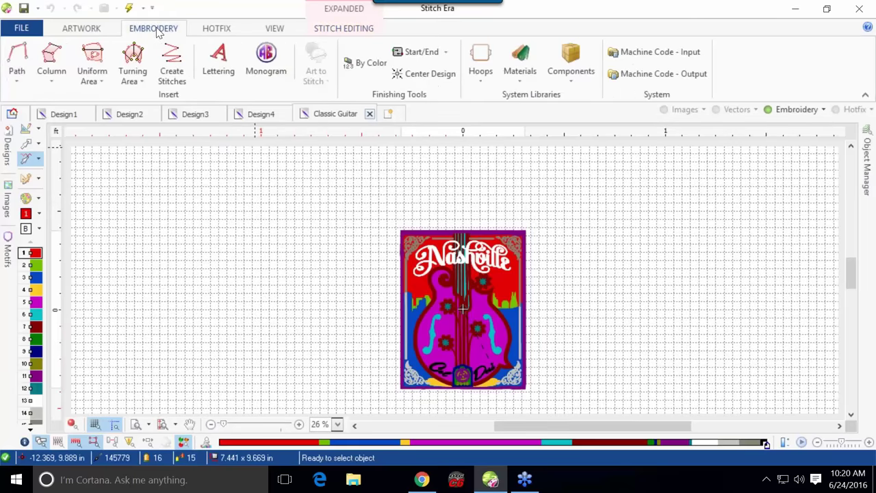
left_click(219, 60)
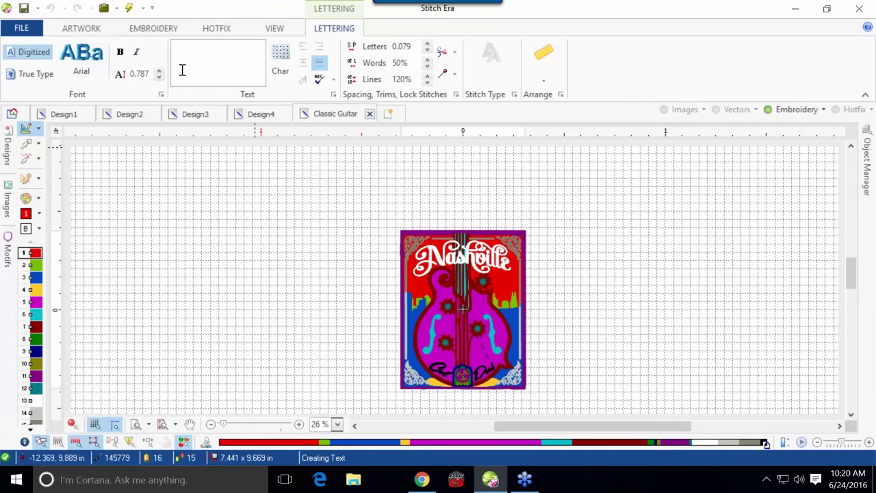
type("Blake Shelton")
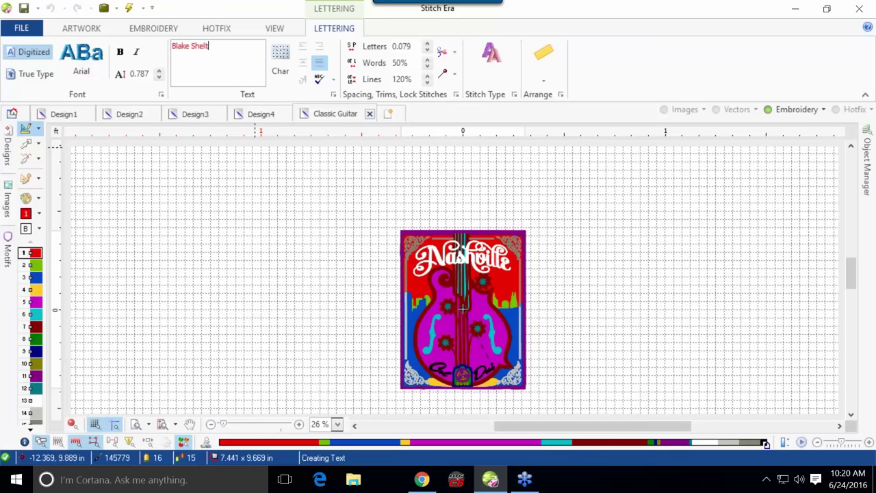
left_click(463, 310)
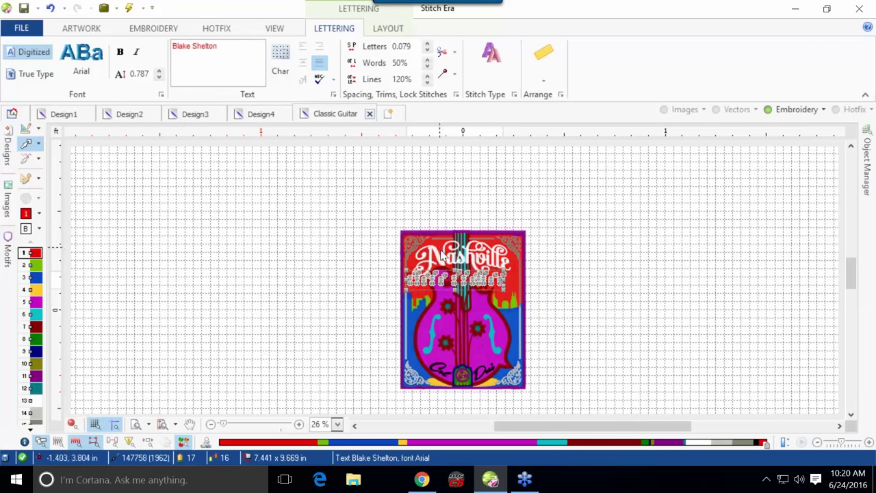
left_click_drag(450, 278, 459, 218)
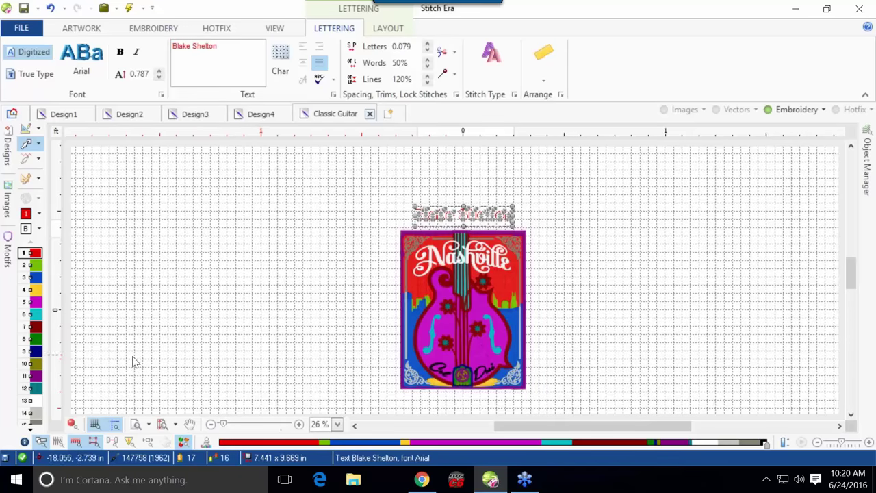
left_click(37, 328)
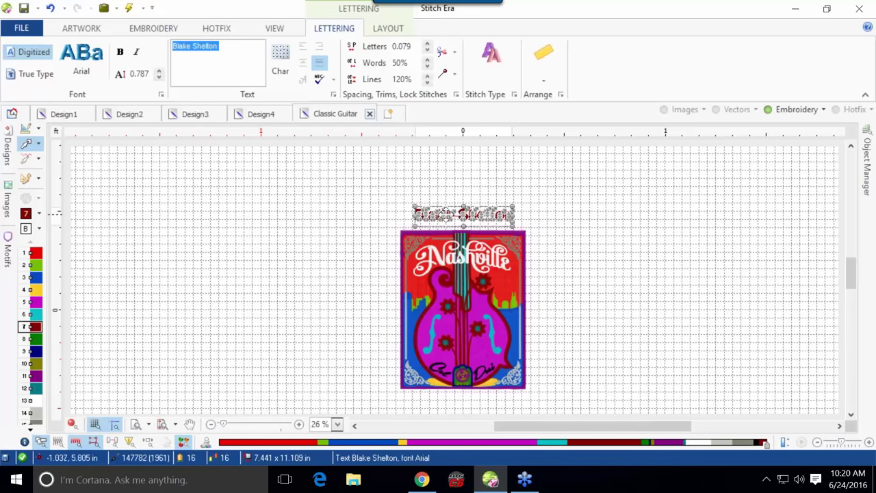
Arrange the "Blake Shelton" lettering along an upper arc above the guitar design and adjust the arched letters' size with the envelope.
scroll(446, 215, "up", 3)
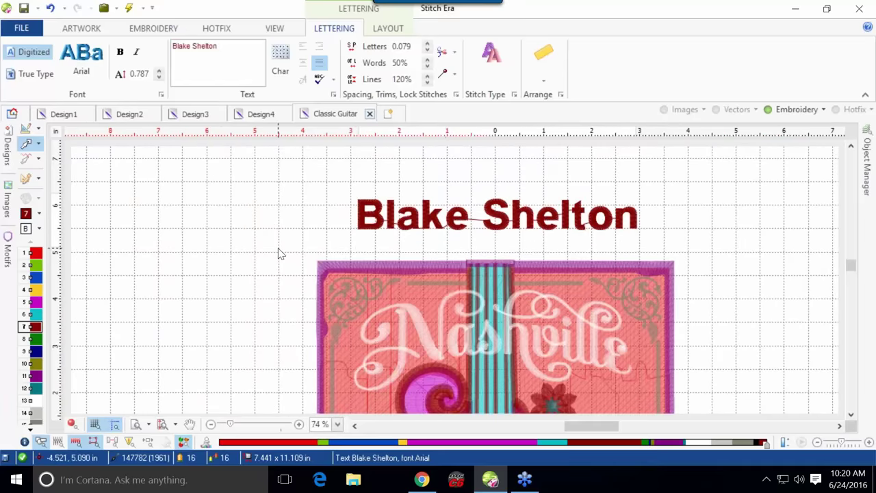
left_click(279, 253)
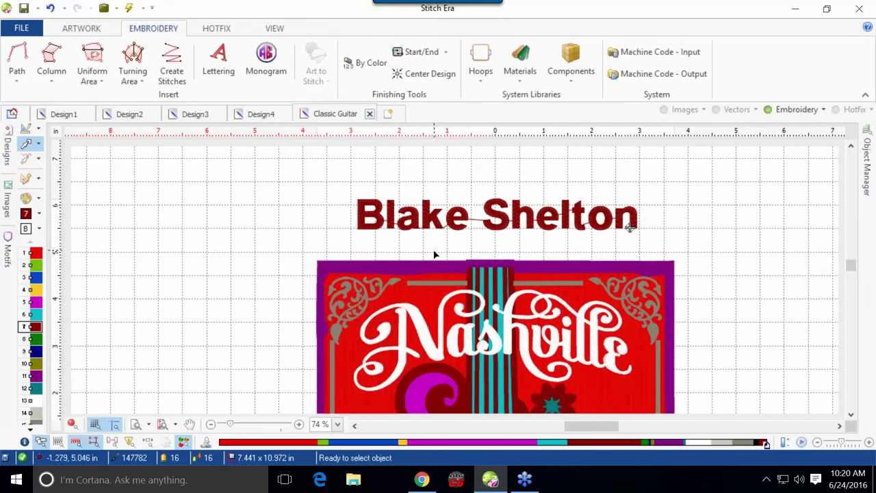
left_click(497, 217)
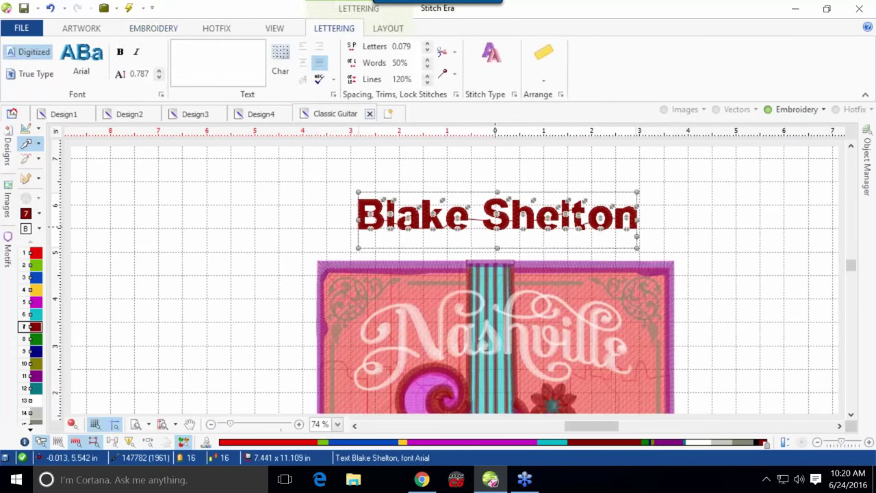
left_click(542, 86)
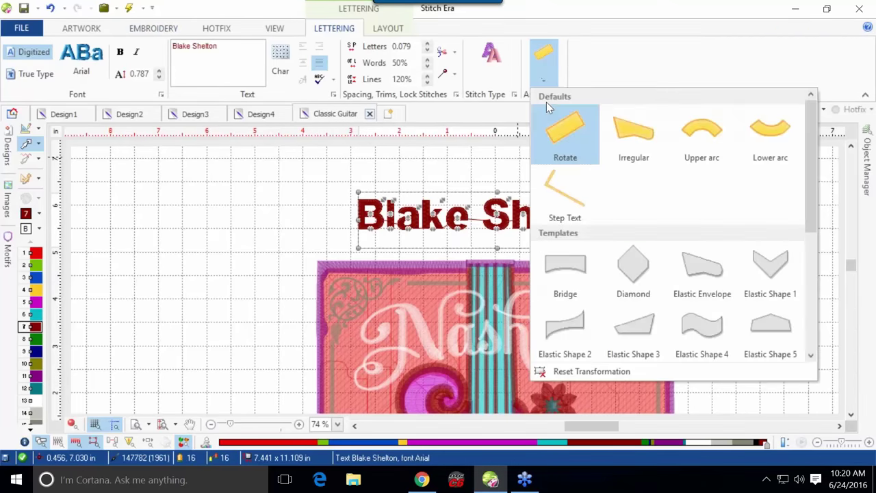
left_click(703, 134)
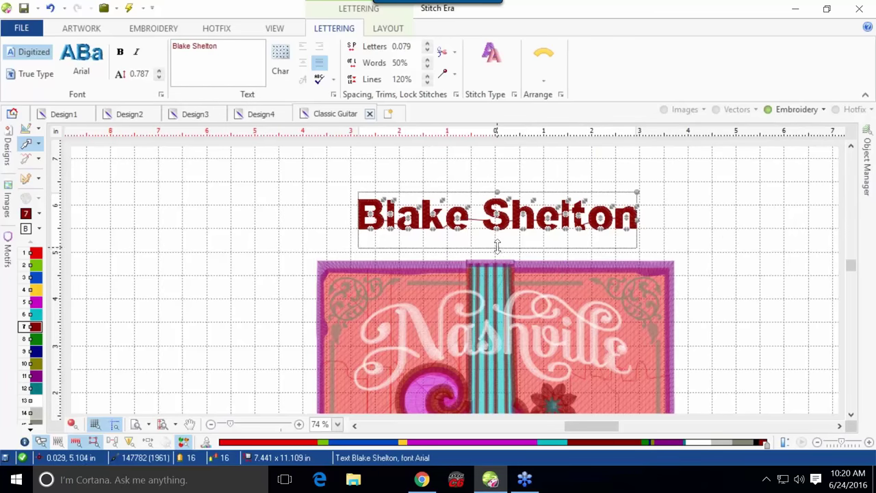
left_click_drag(497, 248, 496, 215)
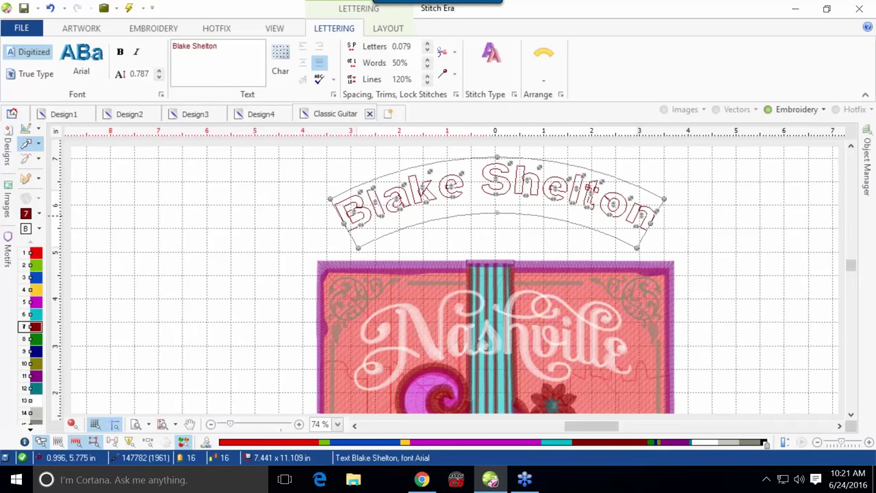
left_click_drag(649, 222, 664, 244)
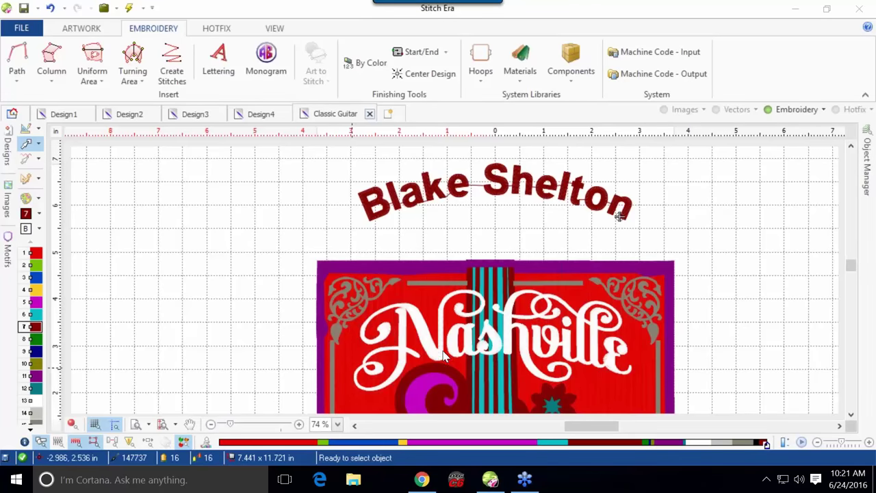
Add a monogram with the characters SGC to the guitar design, using the circular three-letter template MG3-0007.
scroll(443, 363, "down", 1)
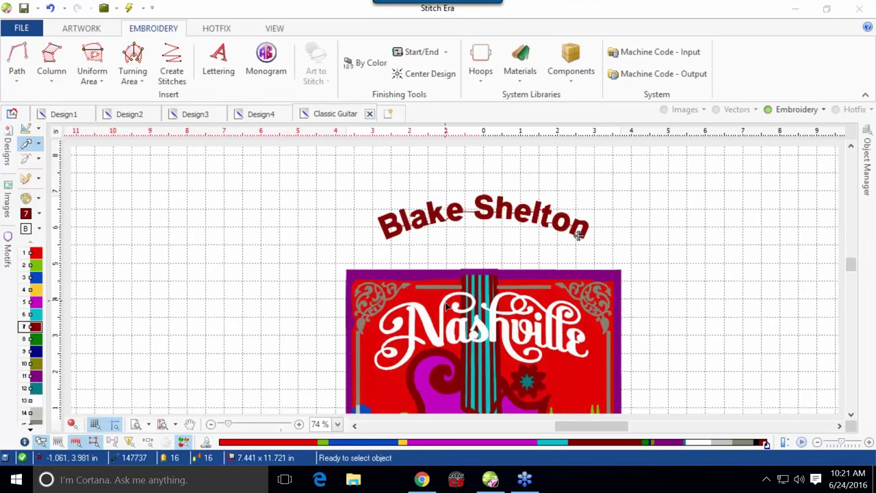
left_click(264, 62)
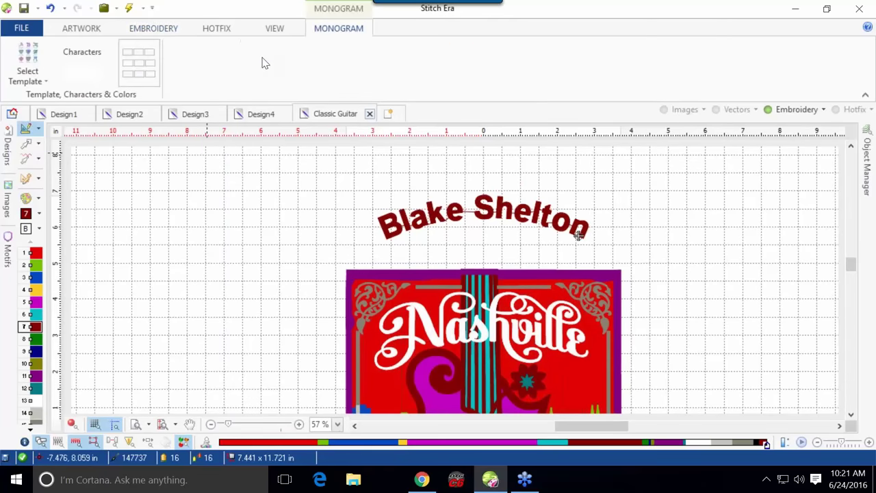
left_click(45, 80)
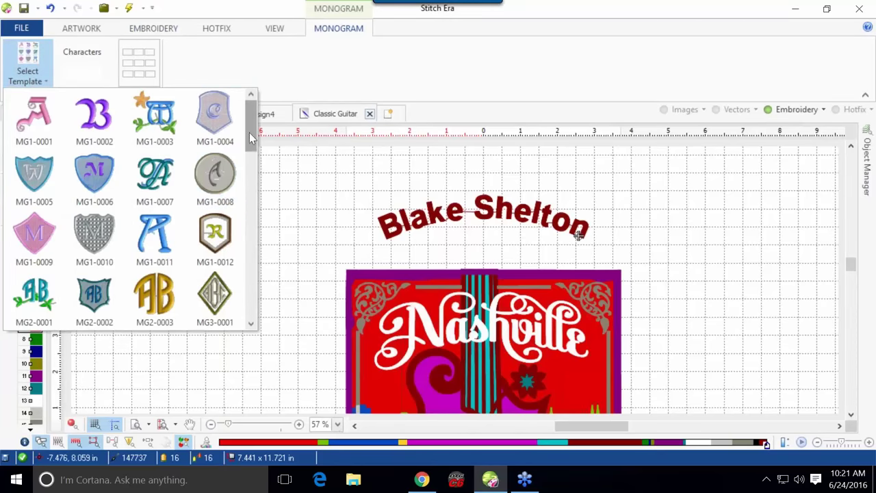
left_click_drag(251, 137, 247, 195)
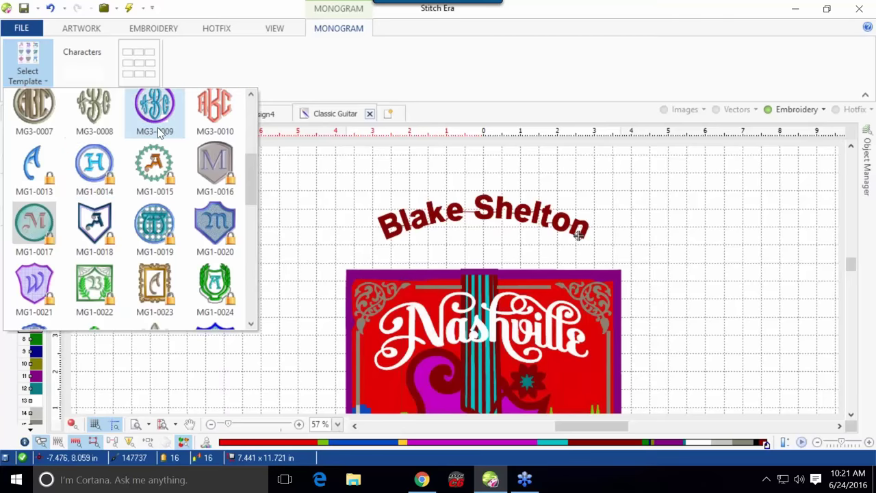
left_click(38, 119)
left_click(73, 72)
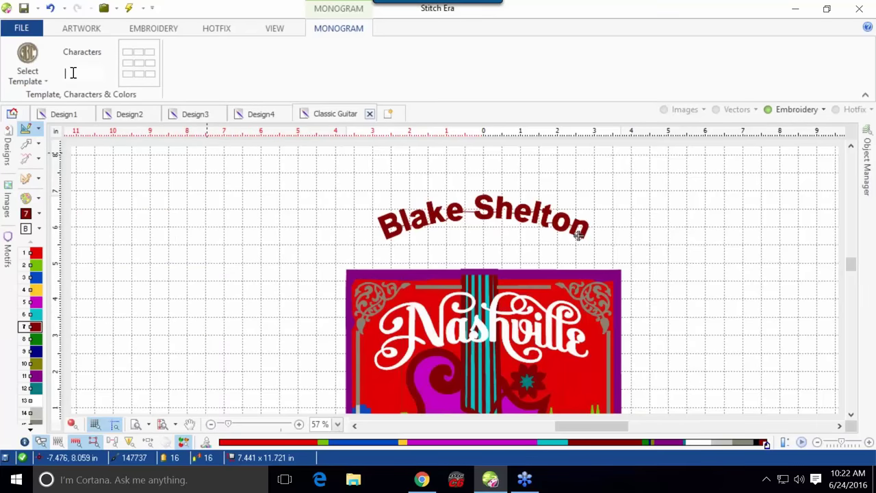
type("SGC")
key("Return")
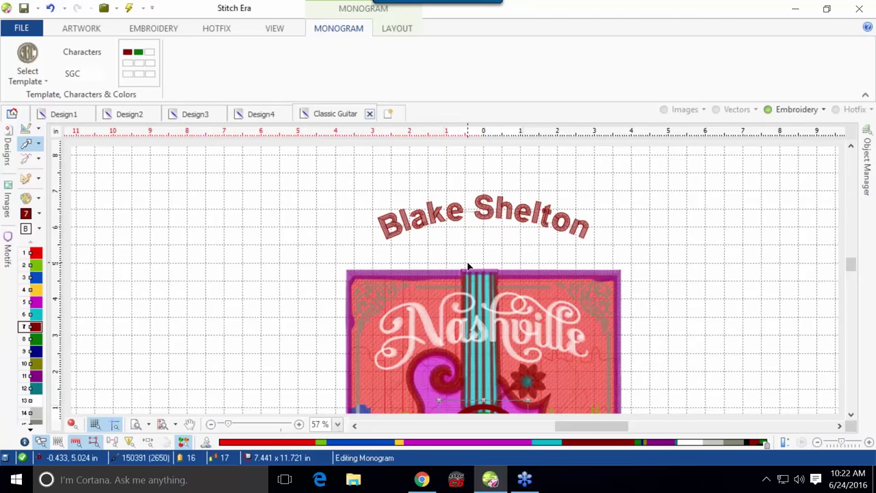
Move the SGC monogram off the guitar into the empty area beside the arched lettering and leave it deselected.
scroll(465, 266, "down", 1)
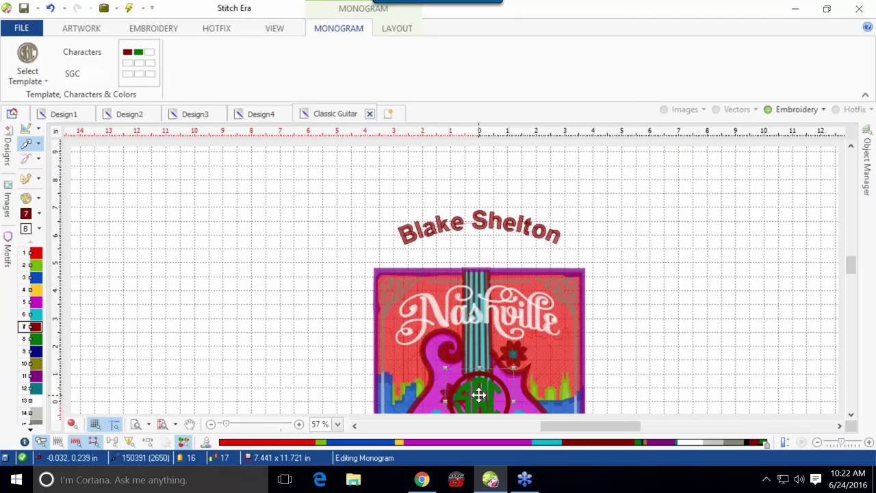
left_click_drag(477, 391, 323, 233)
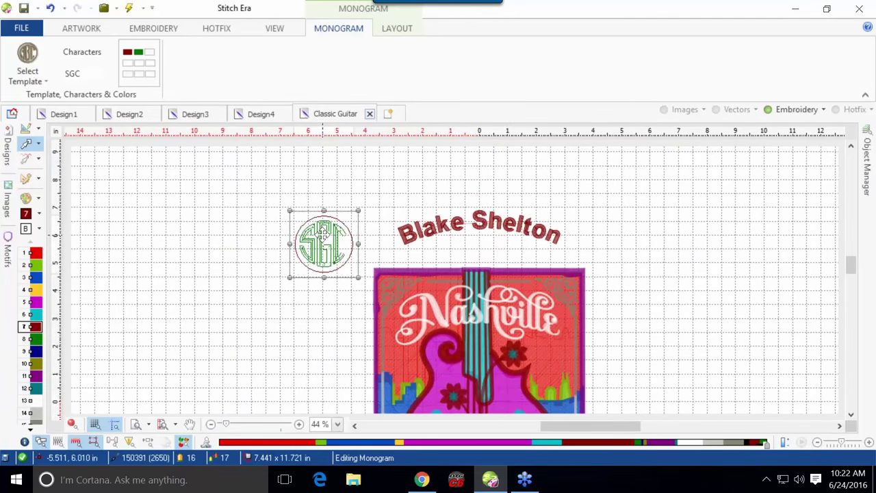
left_click(315, 309)
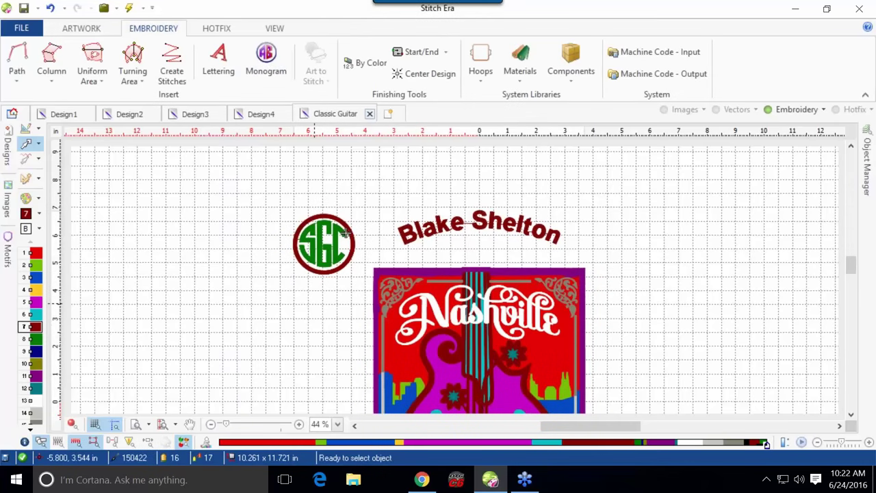
double_click(320, 253)
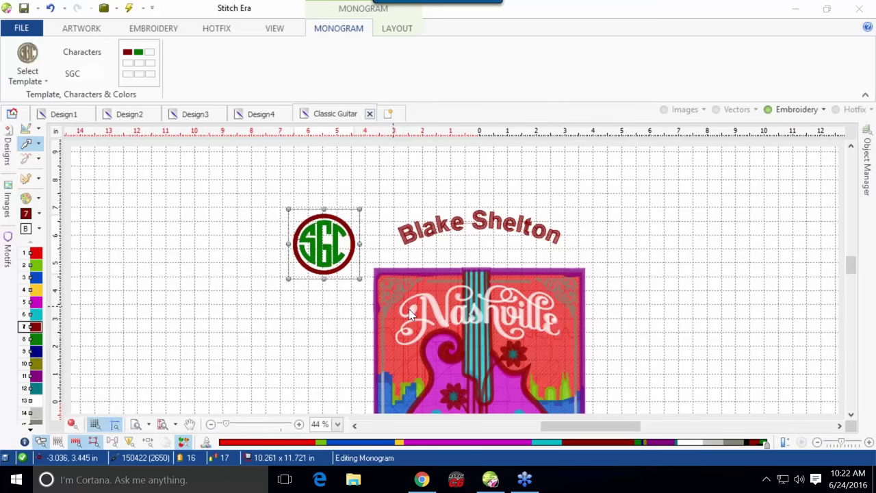
left_click(239, 336)
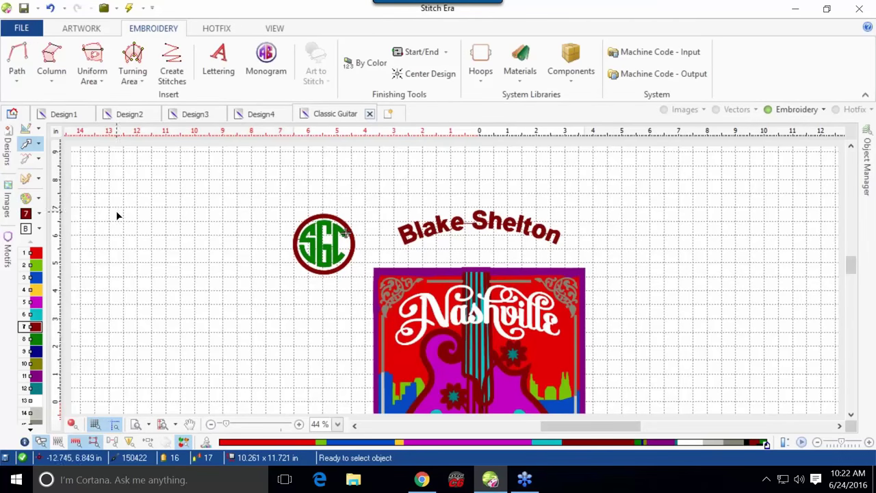
Look over the system-format and machine-format designs on the Desktop in the design library, leaving the library closed.
left_click(9, 148)
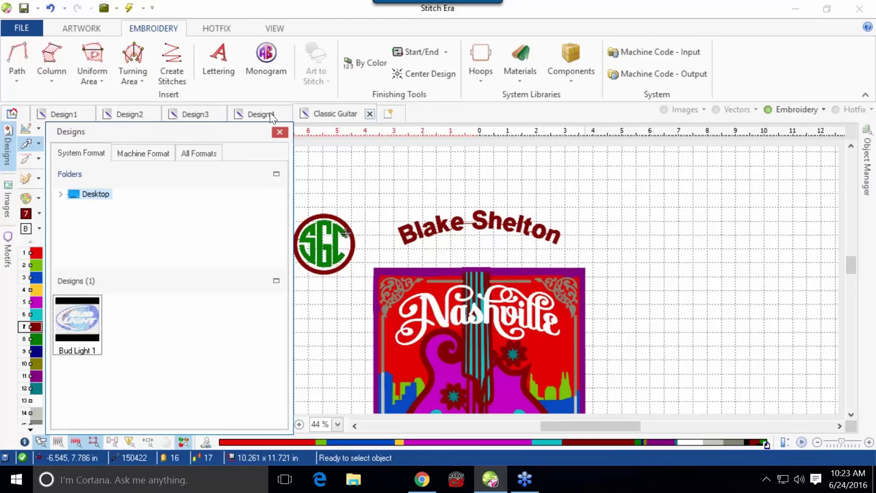
left_click(280, 133)
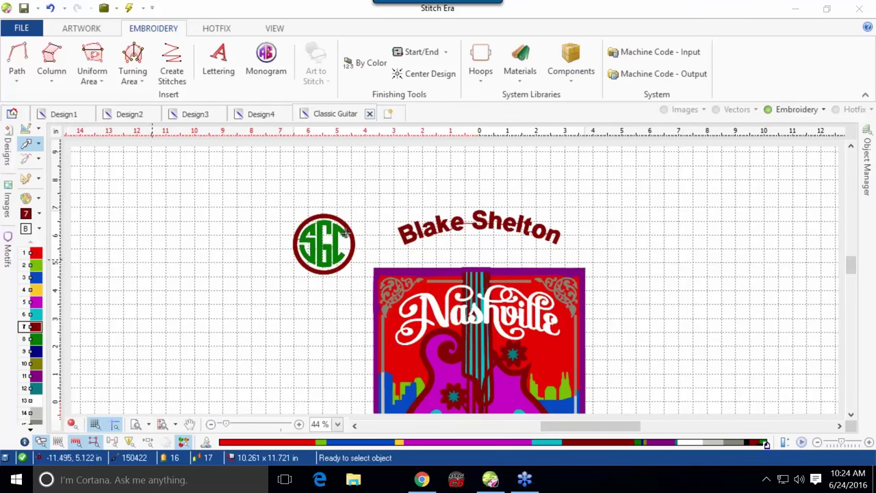
mouse_move(5, 156)
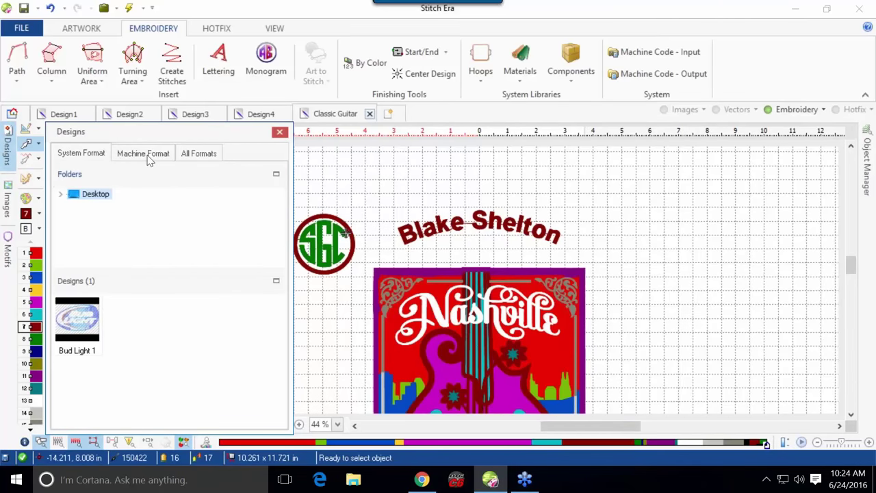
left_click(148, 154)
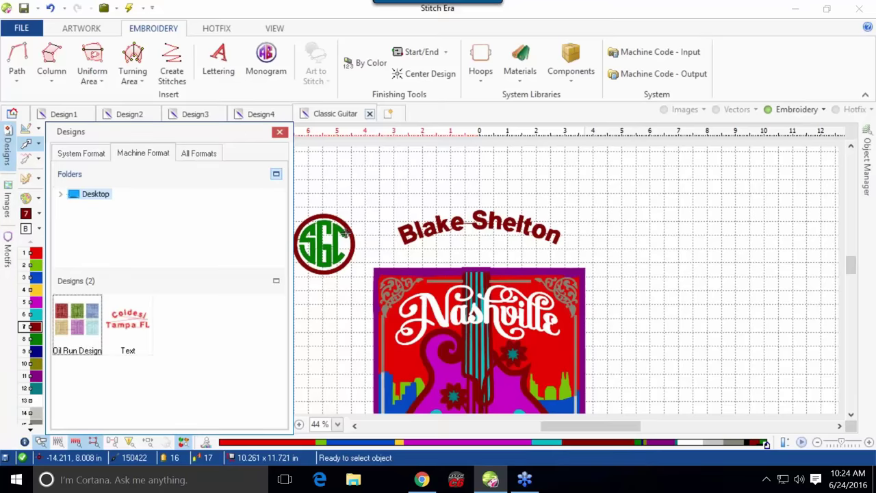
left_click(280, 132)
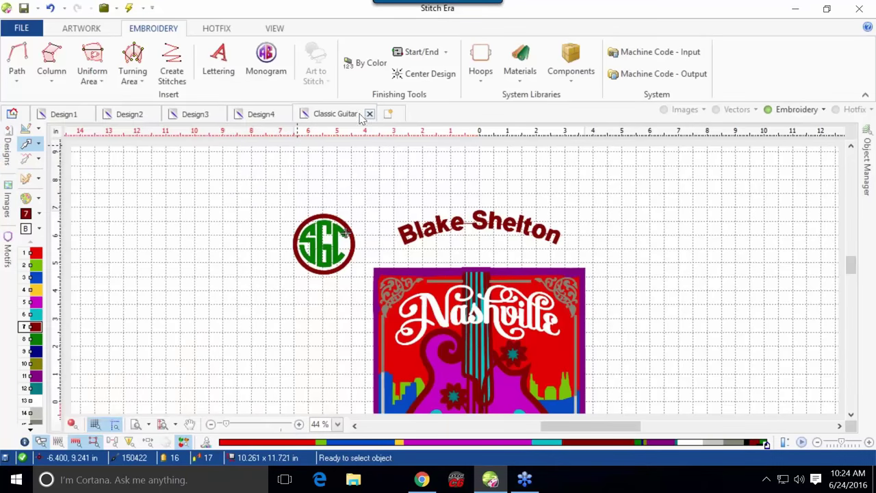
Create a new blank design document and open the TRADE SHOW (D:) drive in the design library.
left_click(389, 115)
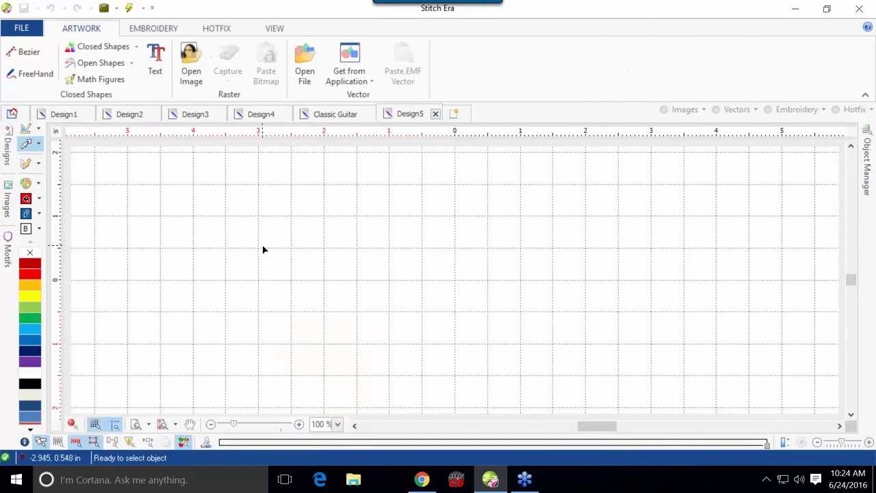
left_click(7, 144)
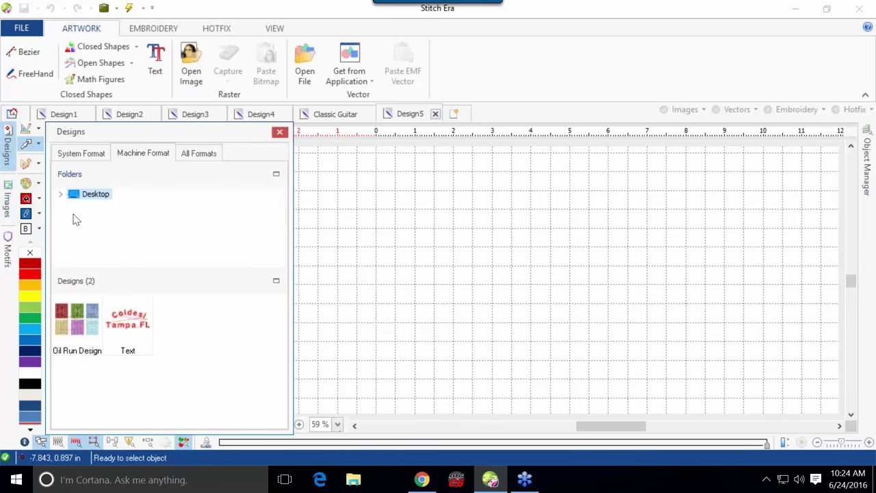
left_click(61, 196)
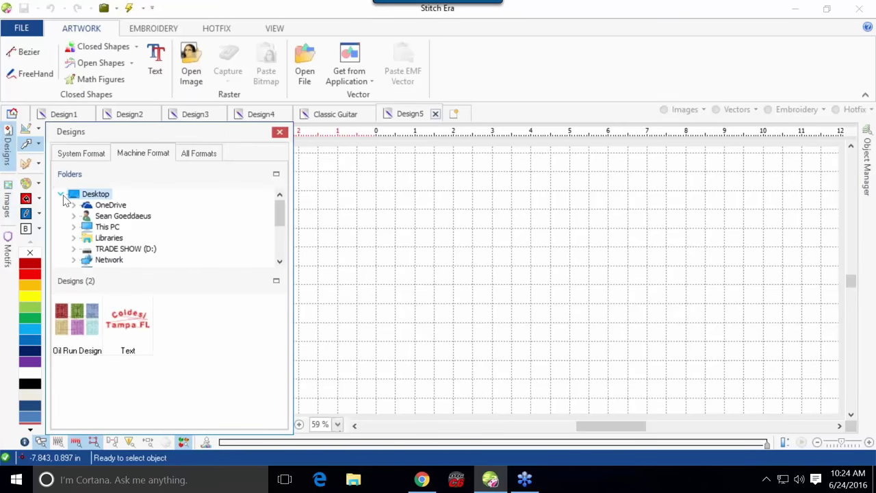
left_click(74, 250)
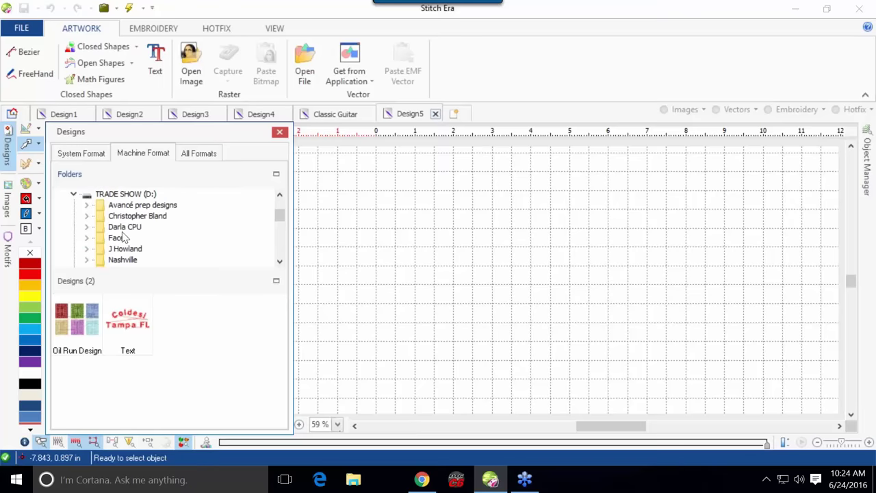
Look through the machine-format designs in the Small Fonts, Spangle dst Designs and Spangle test designs folders of the TRADE SHOW drive.
scroll(122, 238, "down", 2)
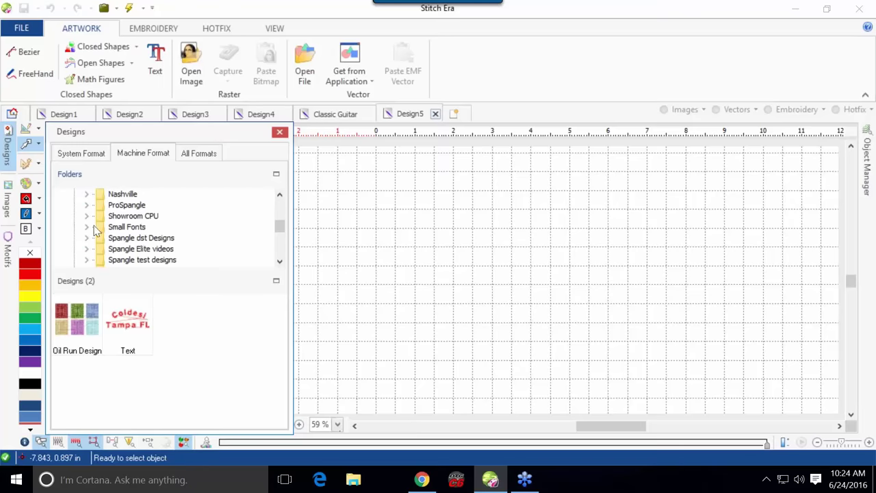
left_click(125, 231)
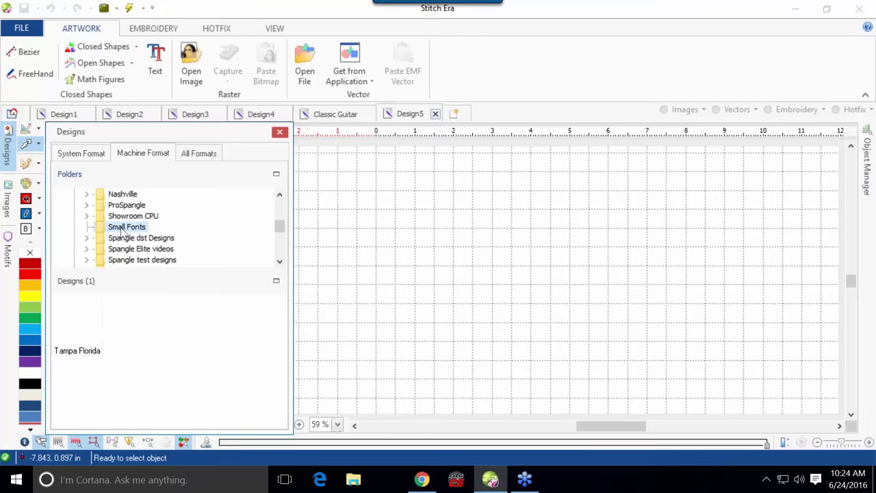
left_click(126, 238)
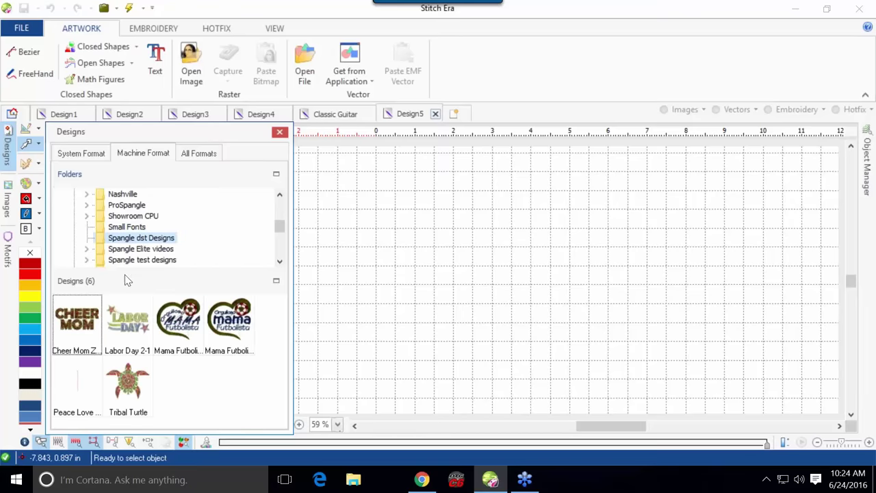
mouse_move(150, 330)
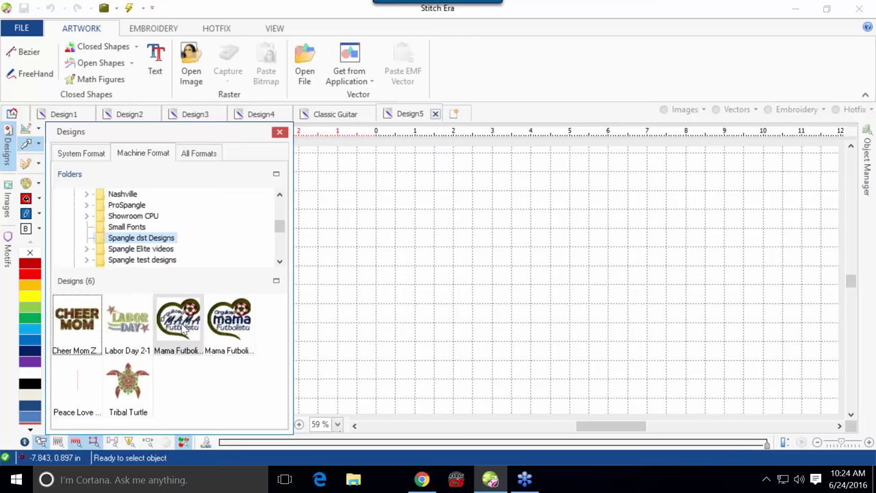
left_click(158, 261)
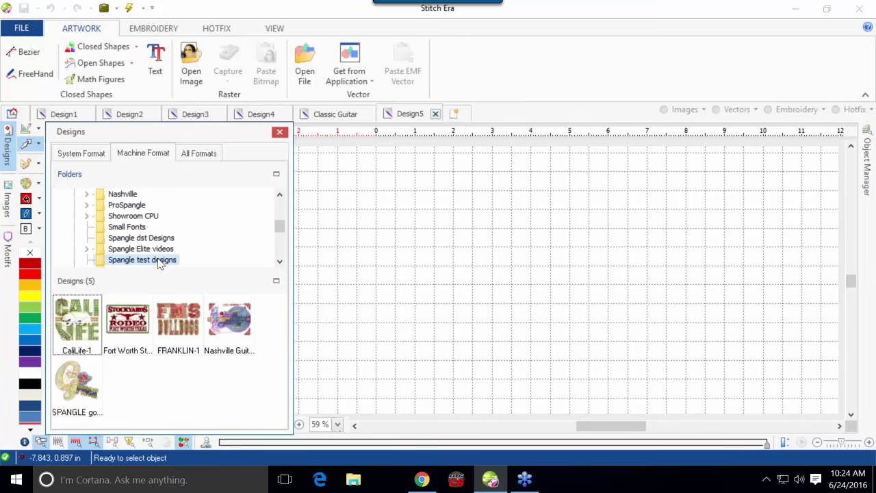
mouse_move(281, 230)
left_mouse_down()
mouse_move(282, 245)
mouse_move(281, 220)
left_mouse_up()
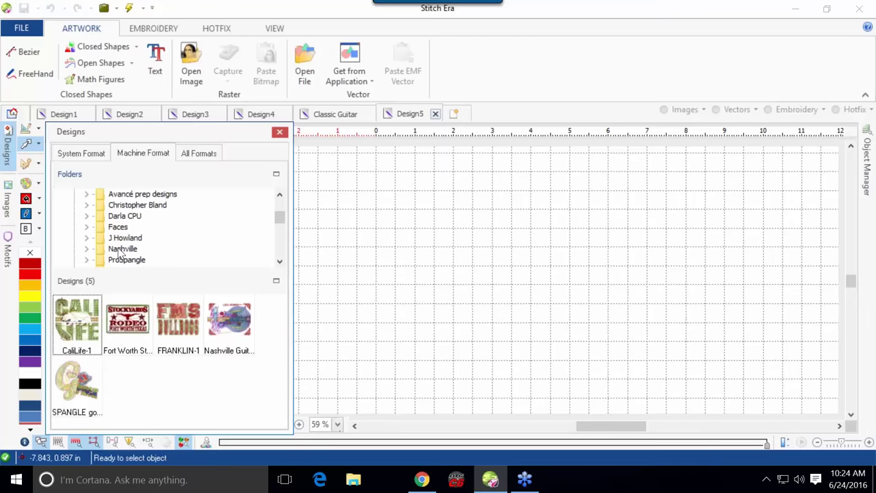
Insert the Coldesi design from the Avancé prep designs folder, assigning its colors to free needles.
left_click(139, 195)
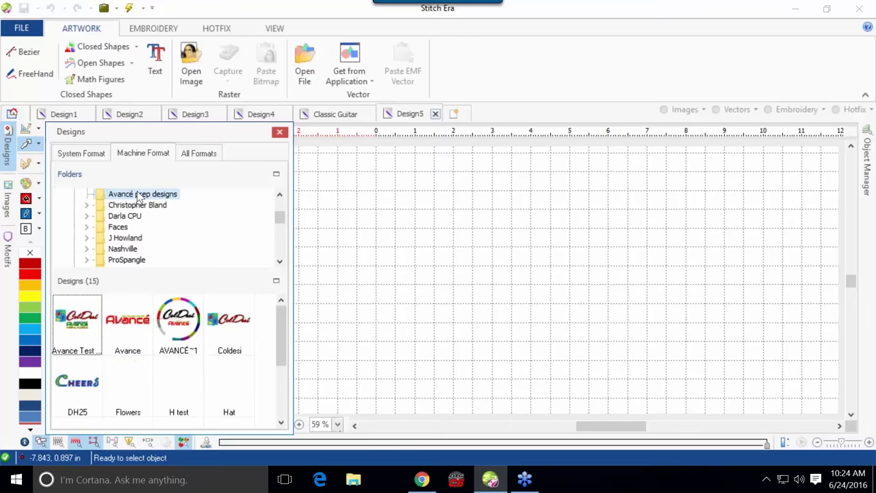
mouse_move(249, 319)
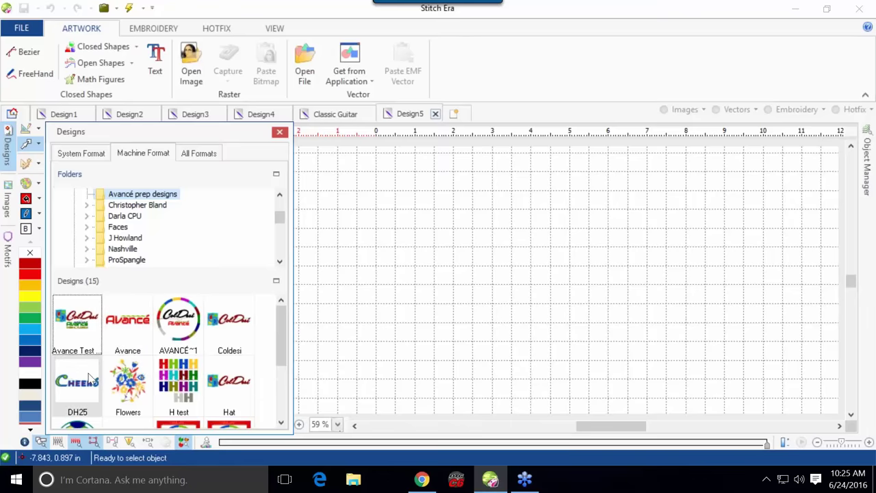
mouse_move(89, 376)
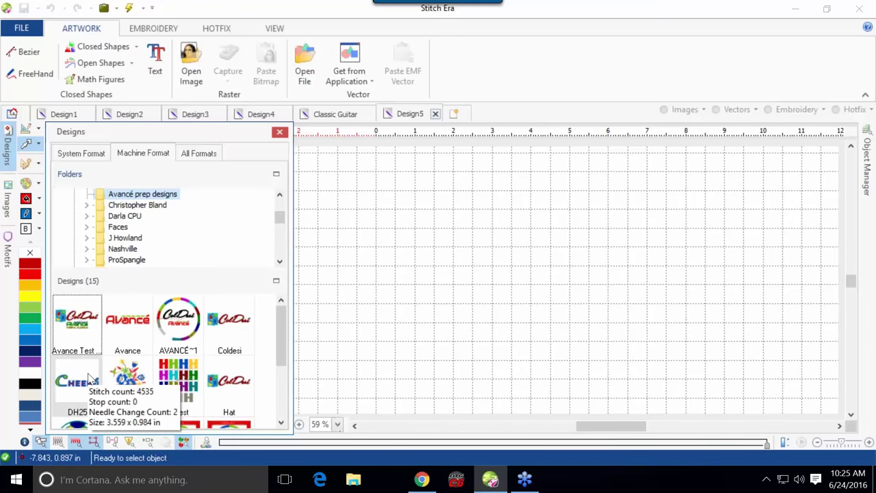
left_click(222, 326)
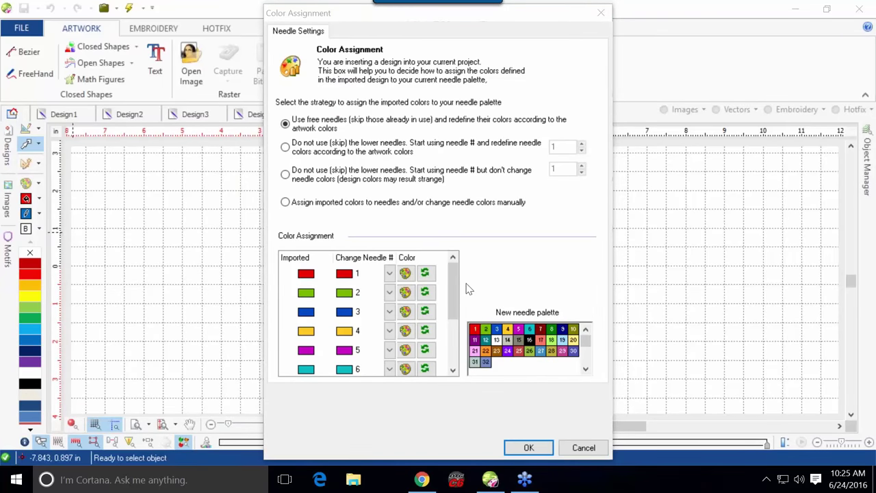
left_click(537, 448)
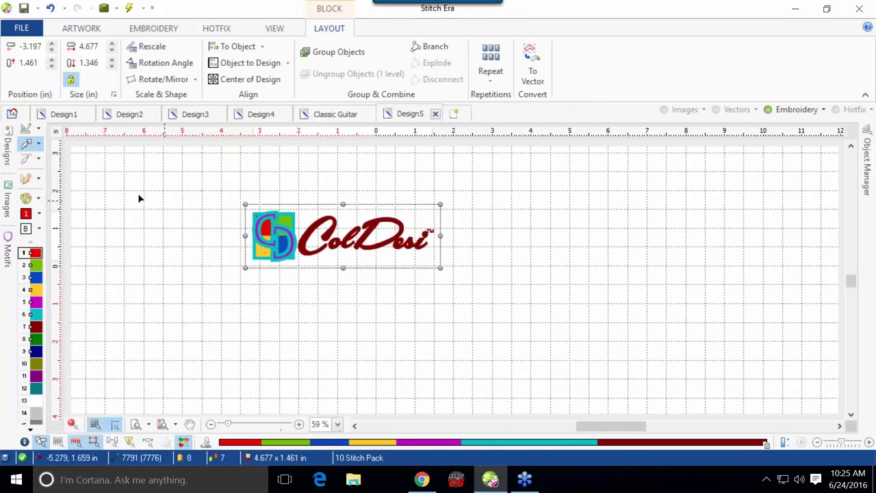
Insert the Avance design from the library beside the ColDesi logo, assigning its colors to free needles.
left_click(6, 150)
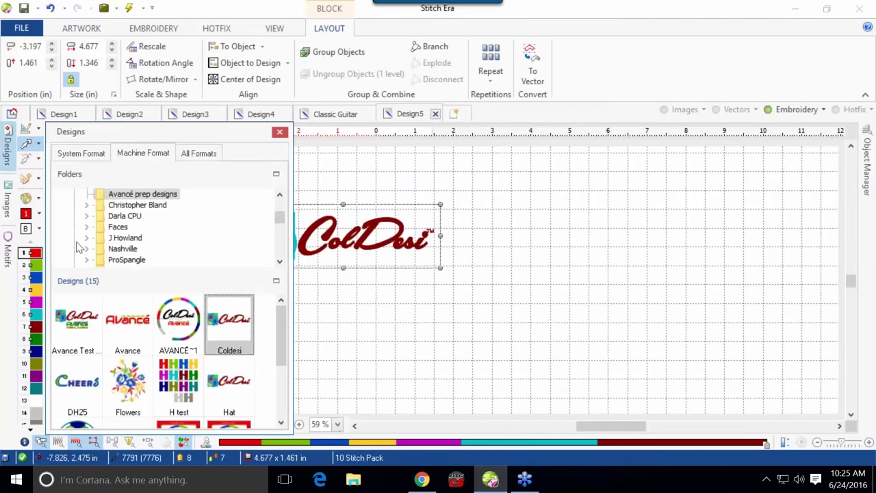
left_click(125, 322)
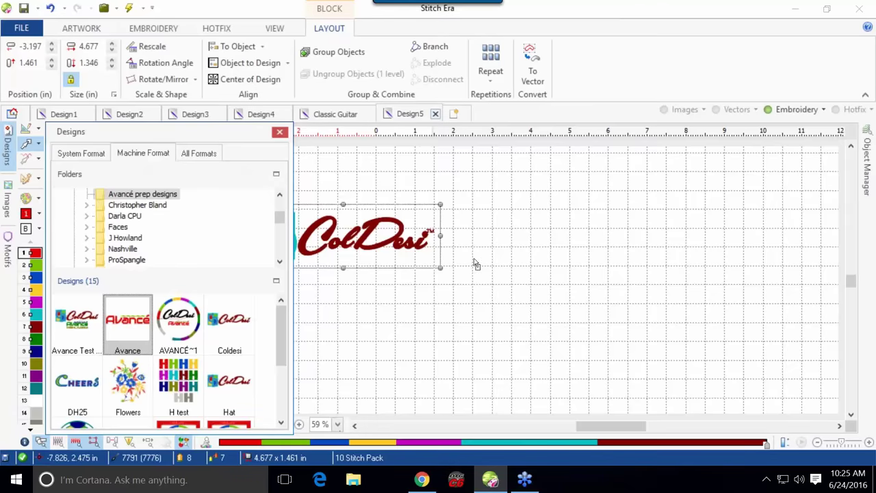
left_click(512, 241)
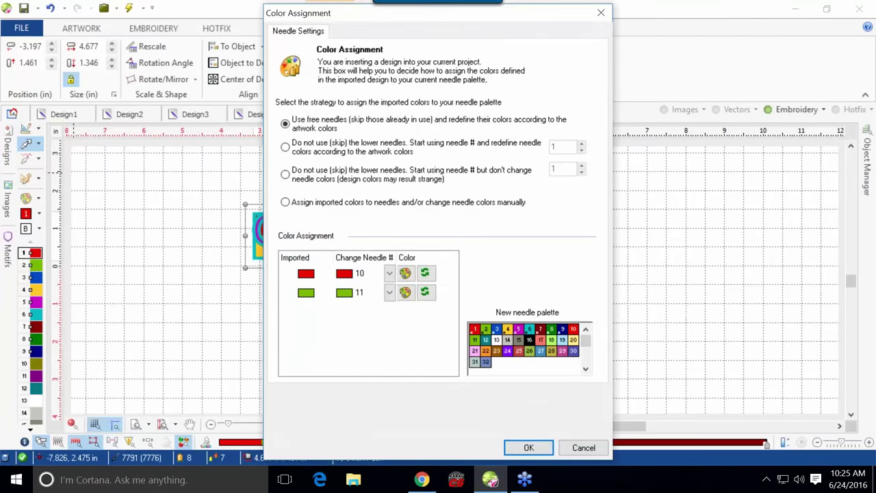
left_click(548, 449)
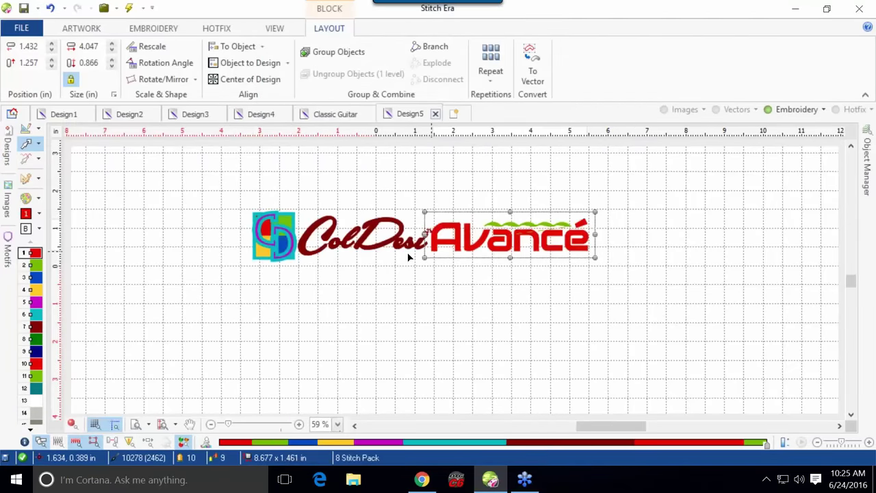
Insert the DH25 Cheers design from the library below the Avancé lettering, assigning its colors to free needles.
left_click(6, 142)
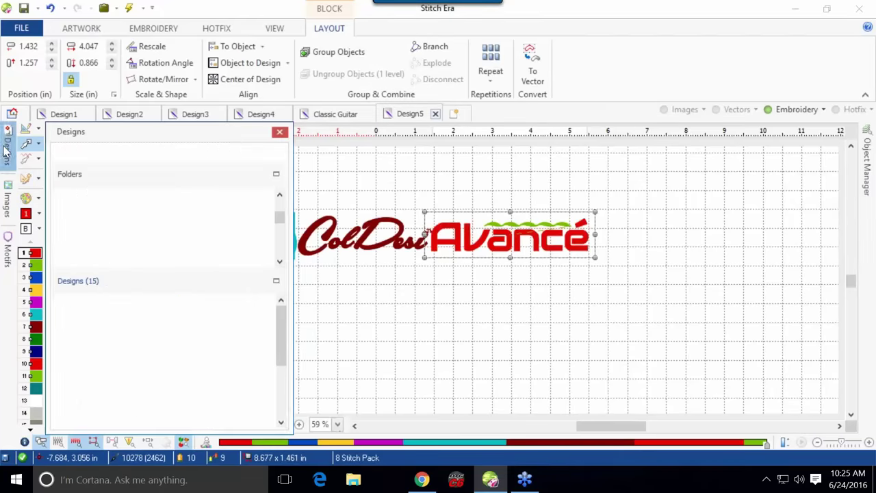
left_click(78, 383)
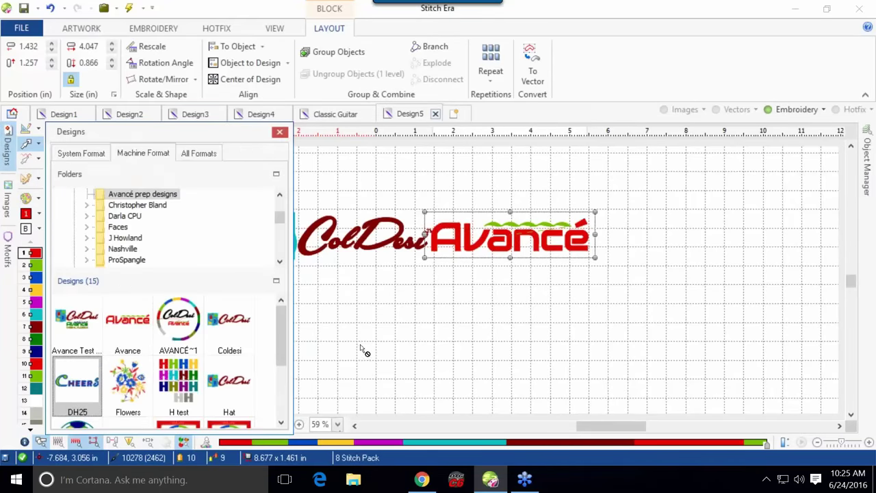
left_click(548, 326)
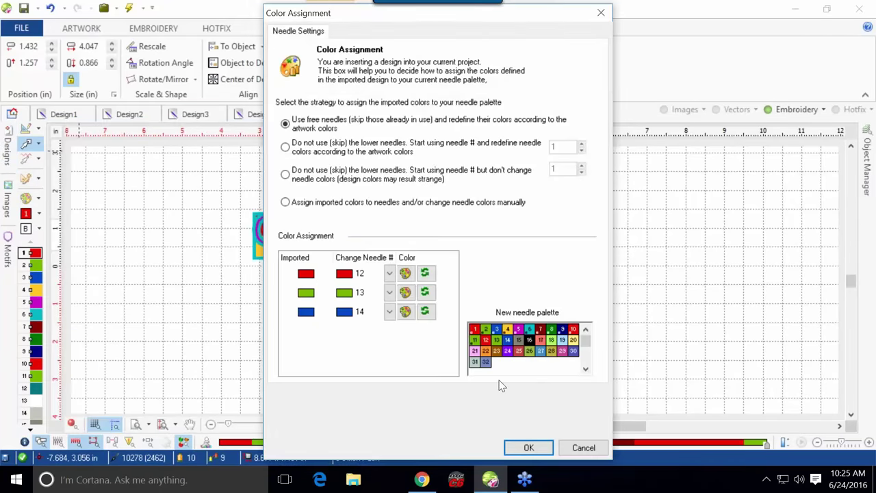
left_click(528, 447)
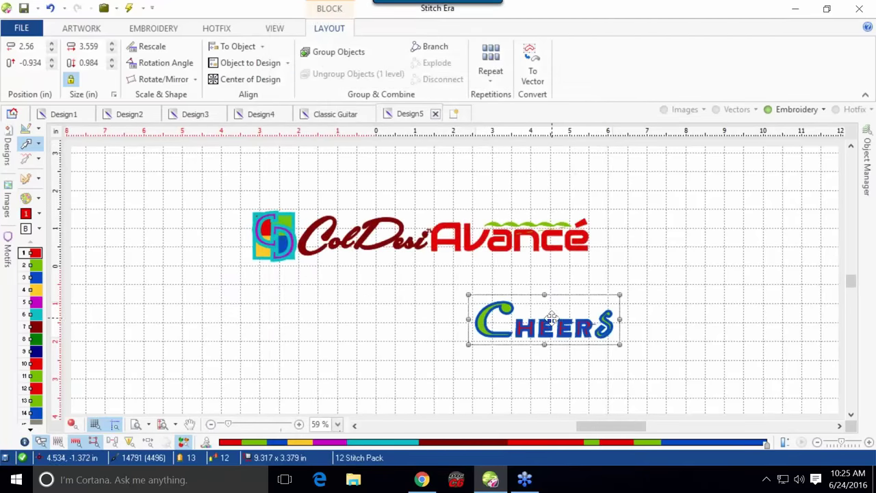
Move the Cheers design in line with the end of the Avancé lettering, slightly overlapping it, and deselect it.
left_click_drag(548, 317, 680, 221)
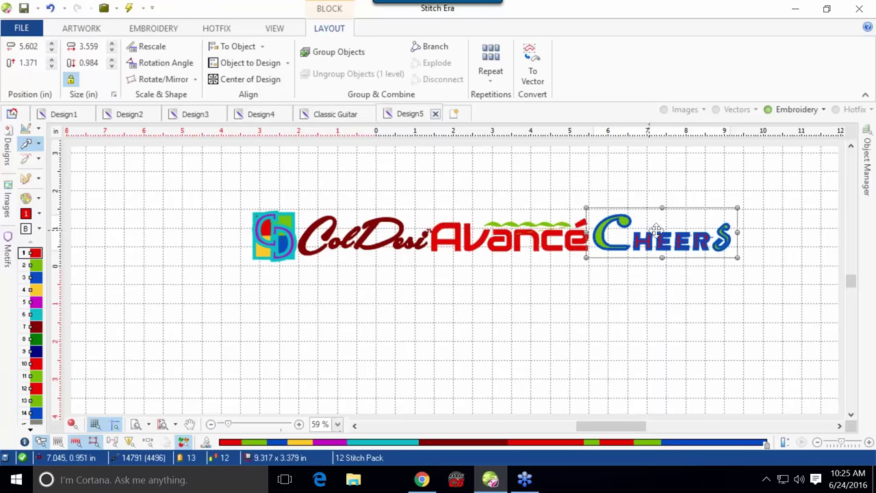
left_click_drag(658, 237, 645, 243)
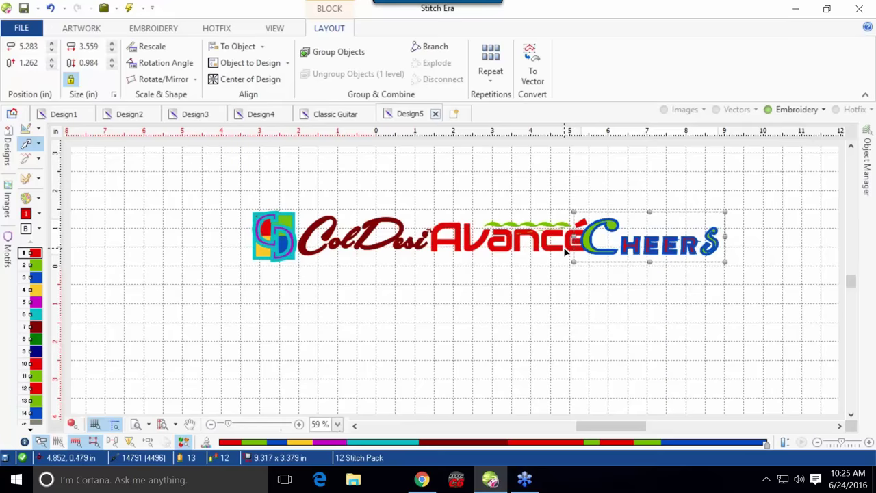
key("Escape")
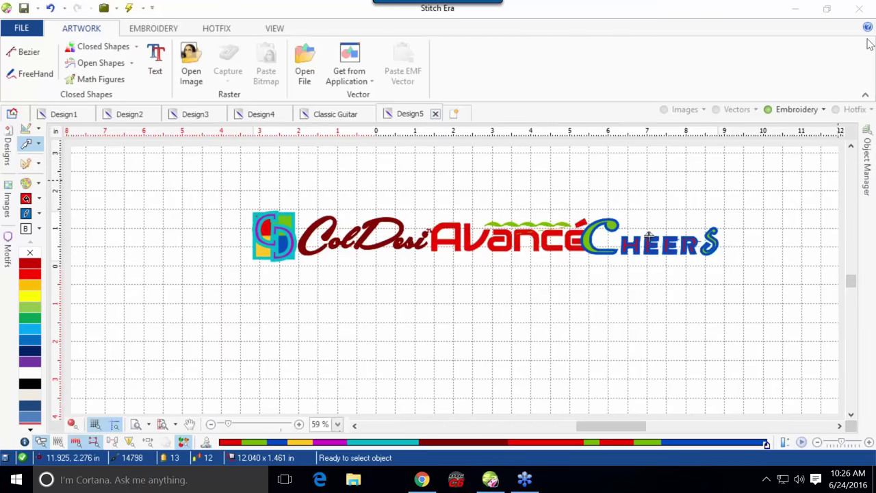
Open the Object Manager to list the design's stitch sections.
left_click(868, 171)
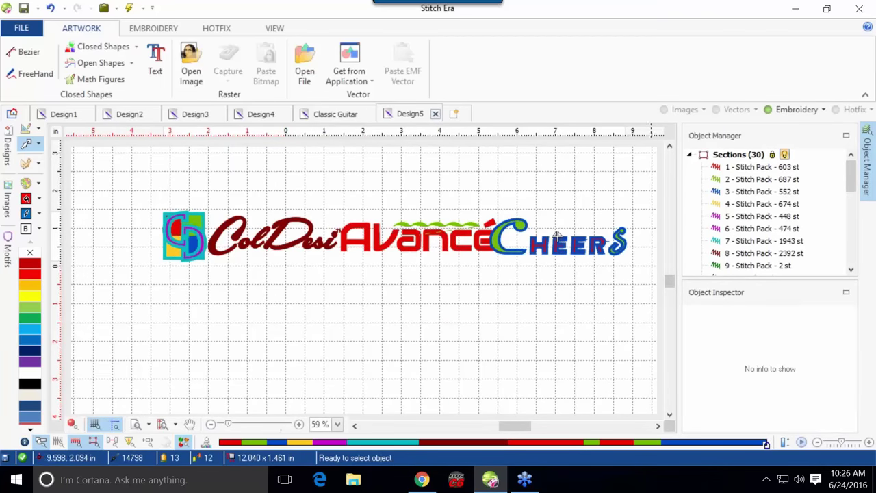
Undo the move and insertion of the Cheers design and the insertion of the Avance design.
key("ctrl+z")
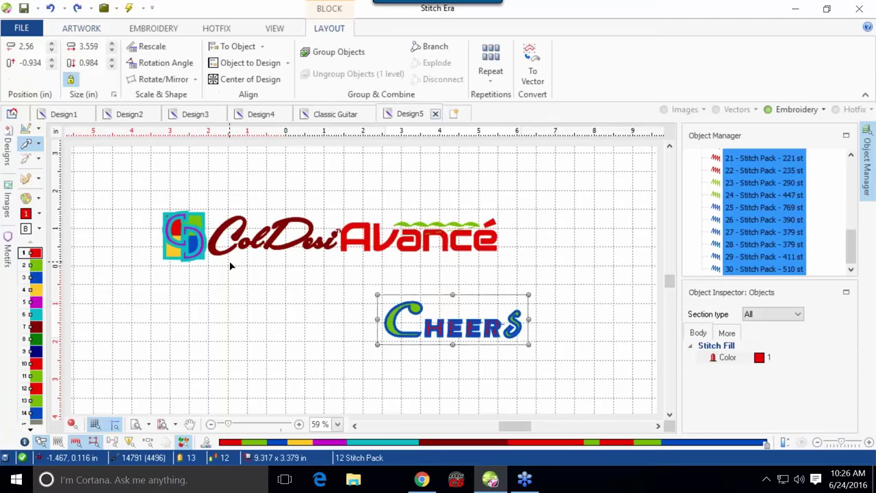
key("ctrl+z")
key("ctrl+z")
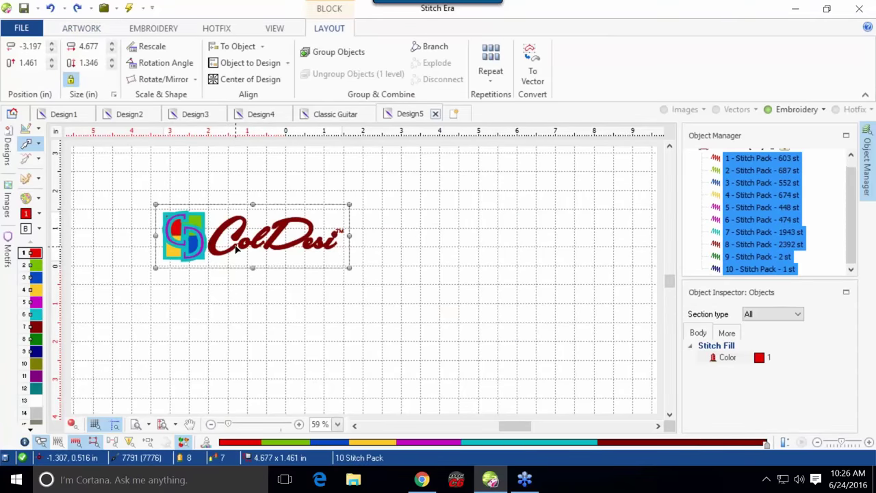
Move the ColDesi logo horizontally to about X 0.568, Y 1.37 in and deselect it.
left_click_drag(240, 245, 391, 245)
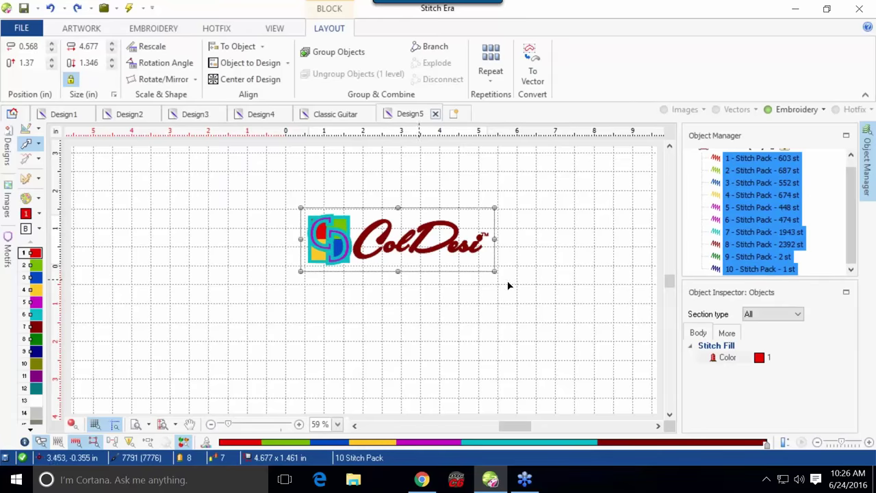
left_click(587, 269)
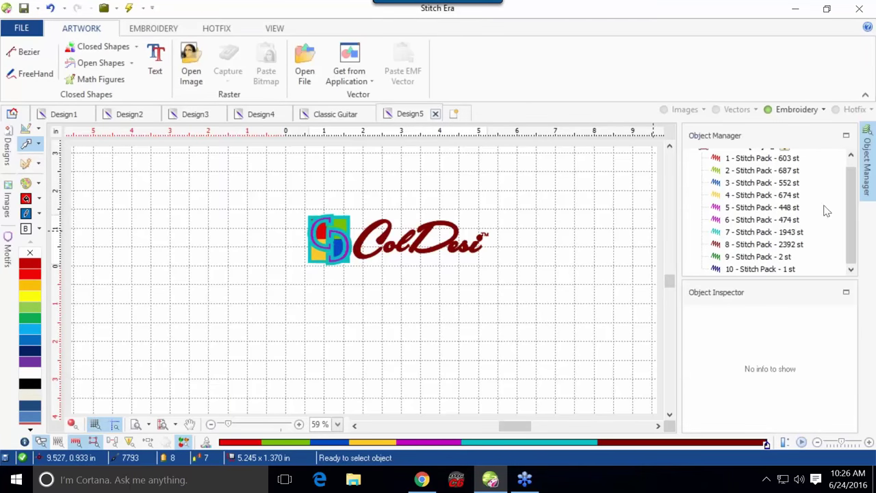
Examine which part of the ColDesi logo each of stitch packs 1 to 8 covers by selecting them one after another.
left_click_drag(851, 194, 851, 186)
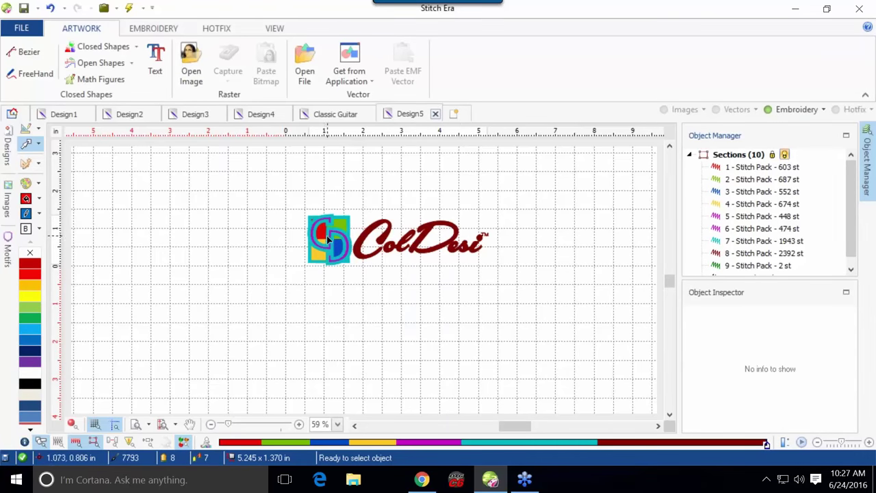
left_click(717, 169)
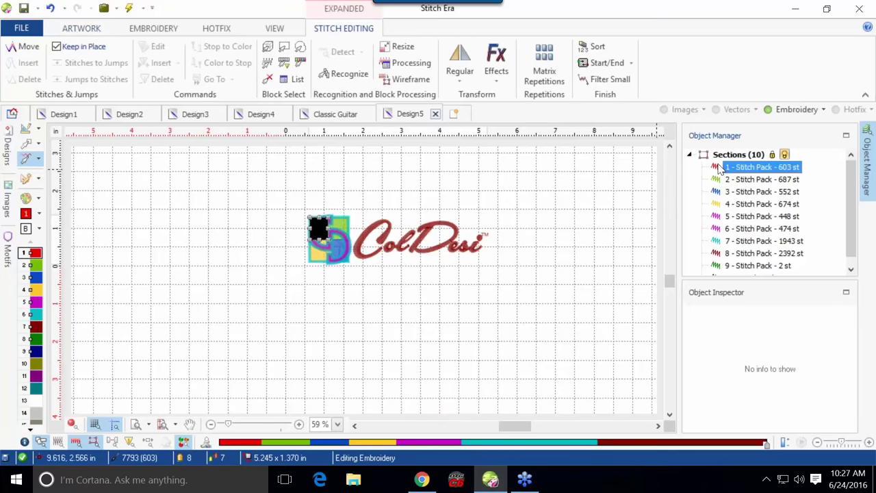
left_click(735, 180)
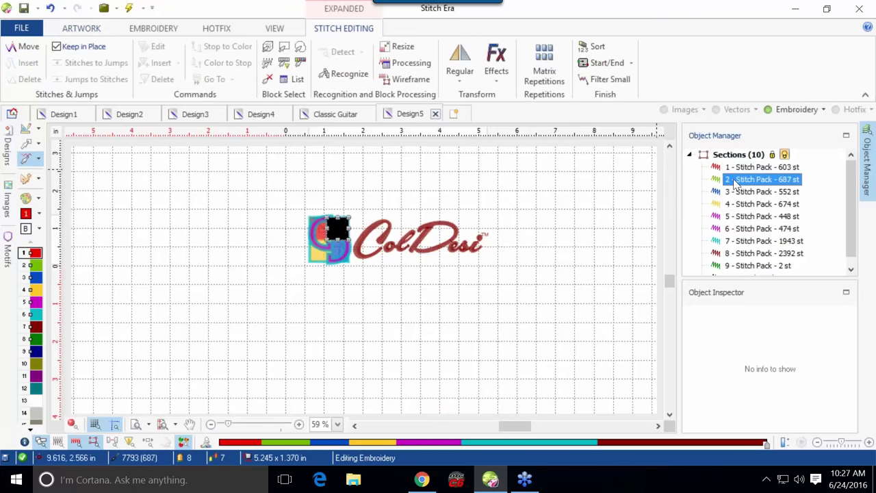
left_click(732, 192)
left_click(732, 205)
left_click(732, 217)
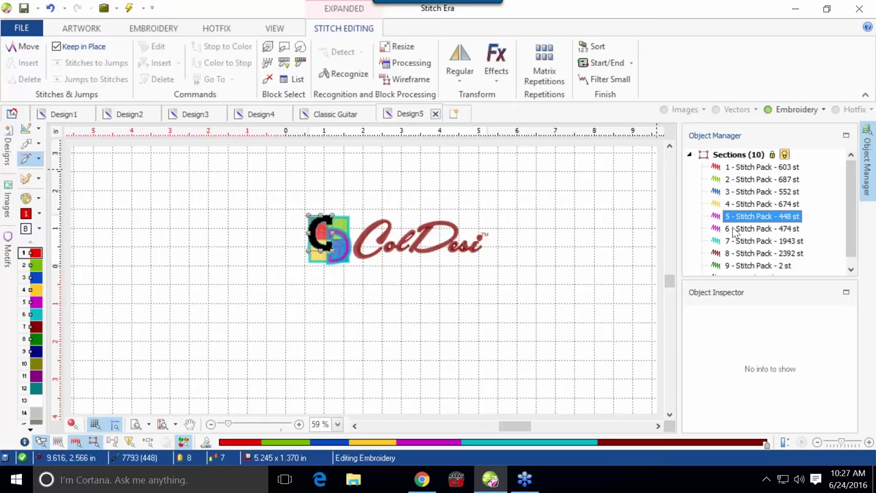
left_click(732, 231)
left_click(733, 243)
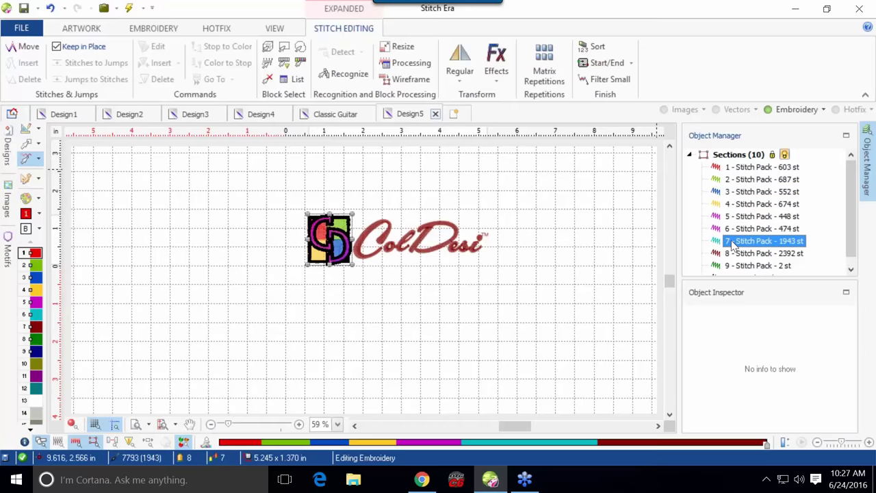
left_click(738, 255)
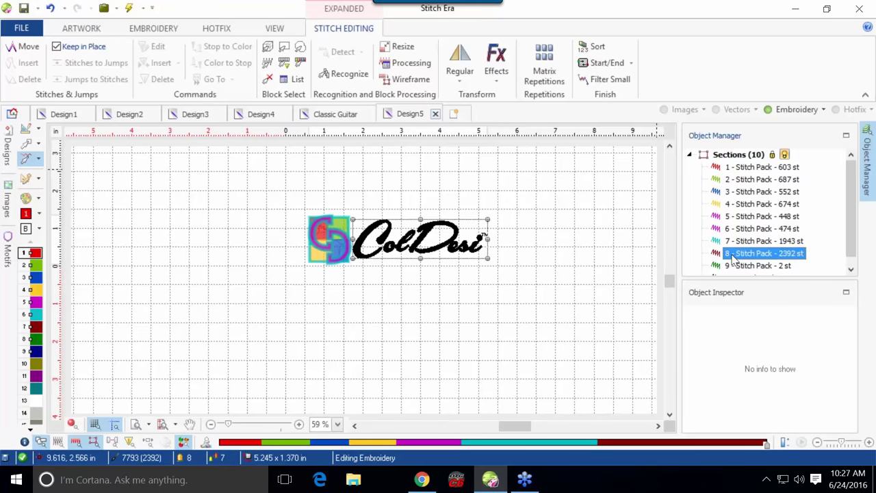
Move the ColDesi lettering's 2392-stitch pack to the first place in the sewing order and select it.
left_click(715, 254)
left_click_drag(703, 254, 727, 255)
left_click_drag(715, 253, 706, 169)
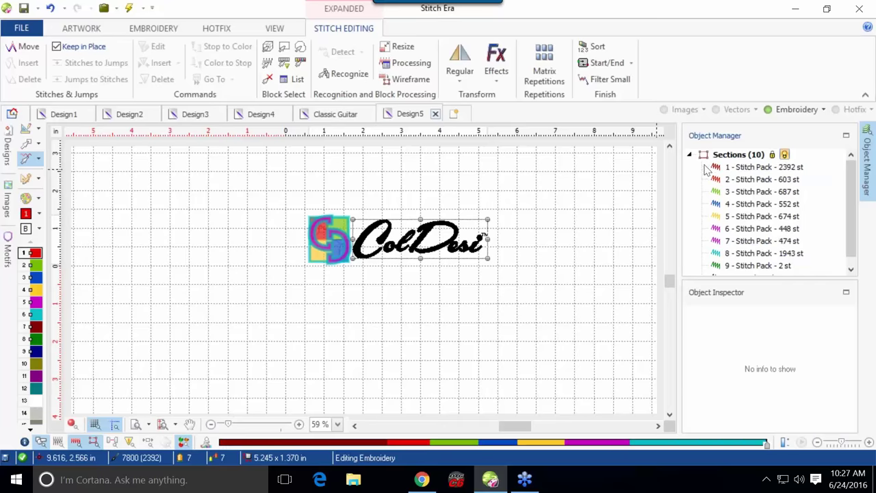
left_click(733, 170)
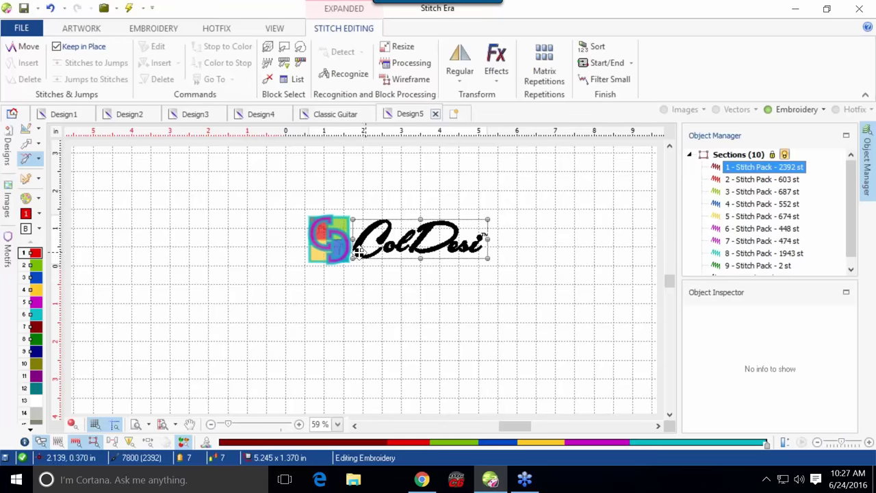
left_click(422, 201)
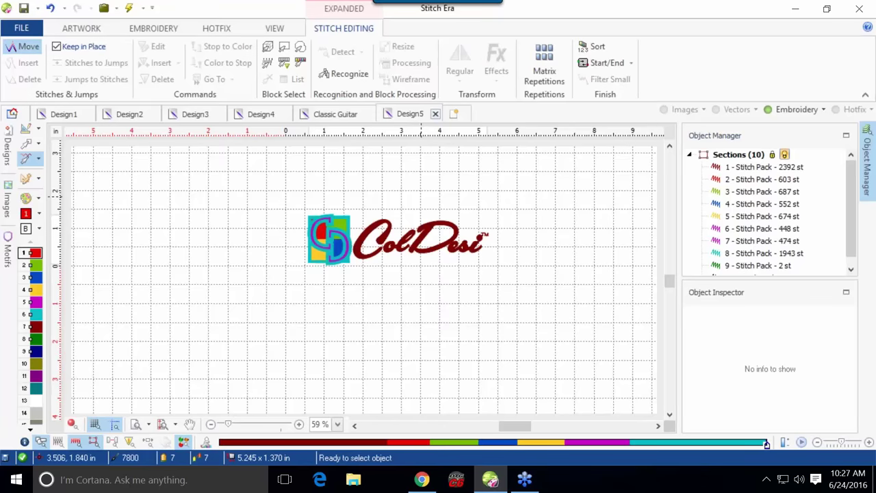
left_click(420, 239)
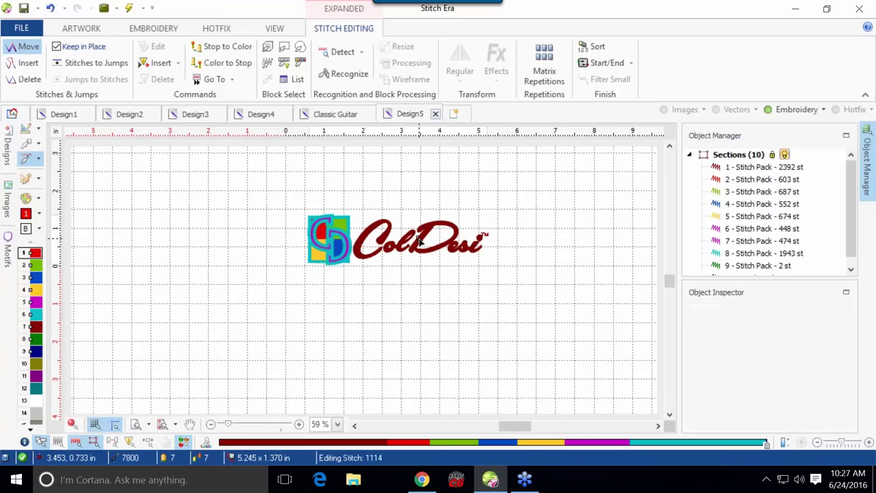
left_click(26, 144)
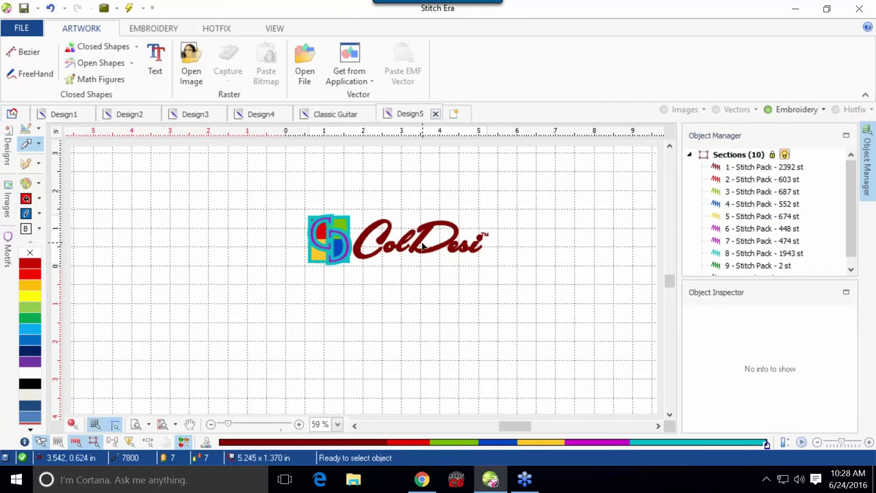
left_click(743, 168)
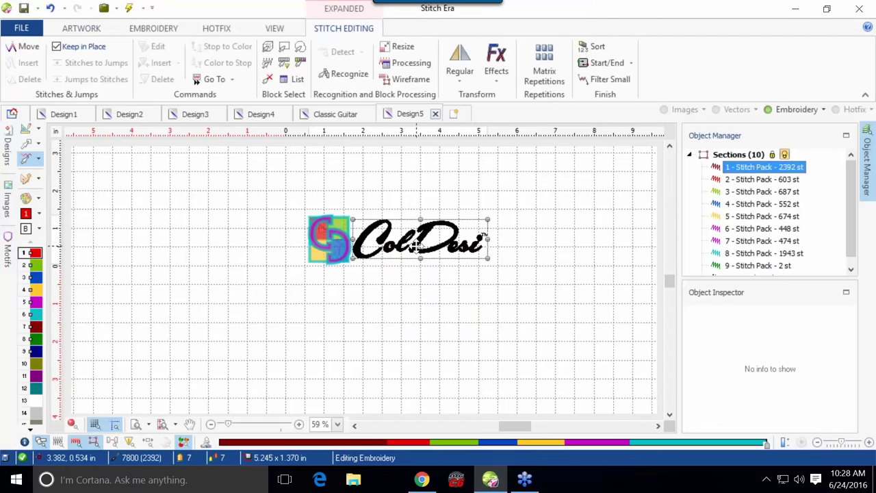
left_click(415, 275)
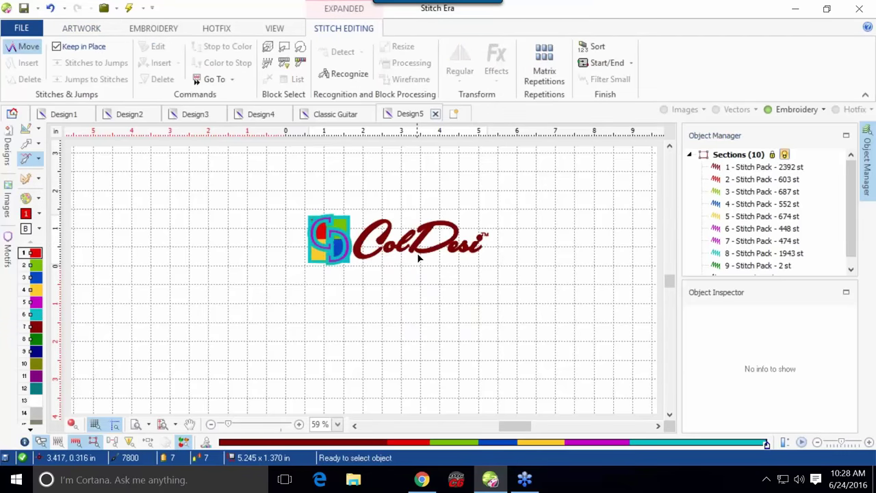
Select the single stitch at the tail end of the lowercase l, beside the connecting stitch to the D, for stitch editing.
scroll(417, 253, "up", 3)
scroll(415, 251, "up", 2)
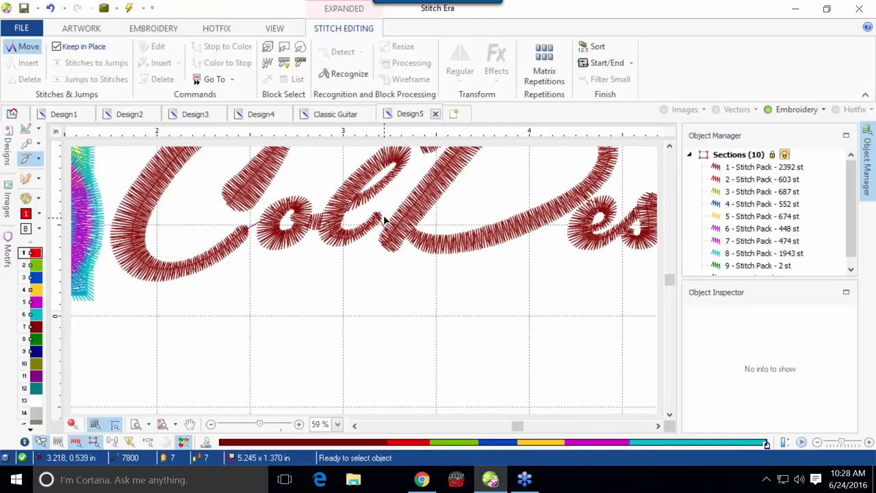
scroll(385, 206, "up", 2)
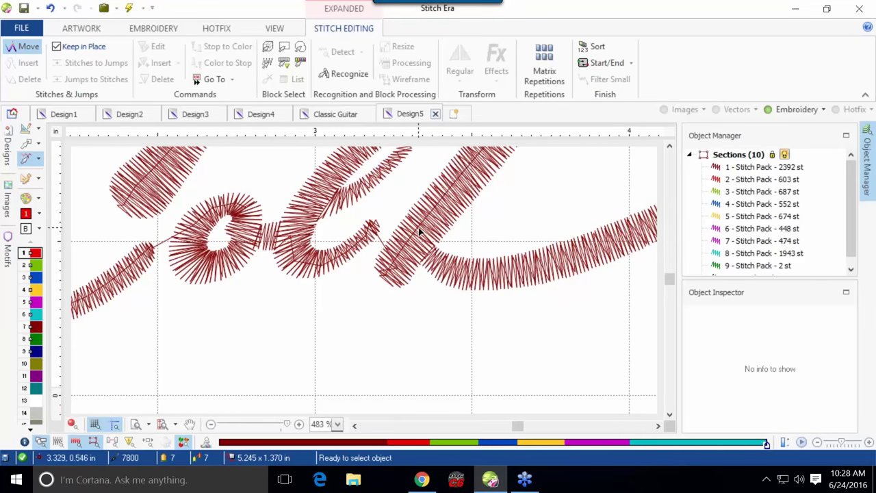
left_click(23, 159)
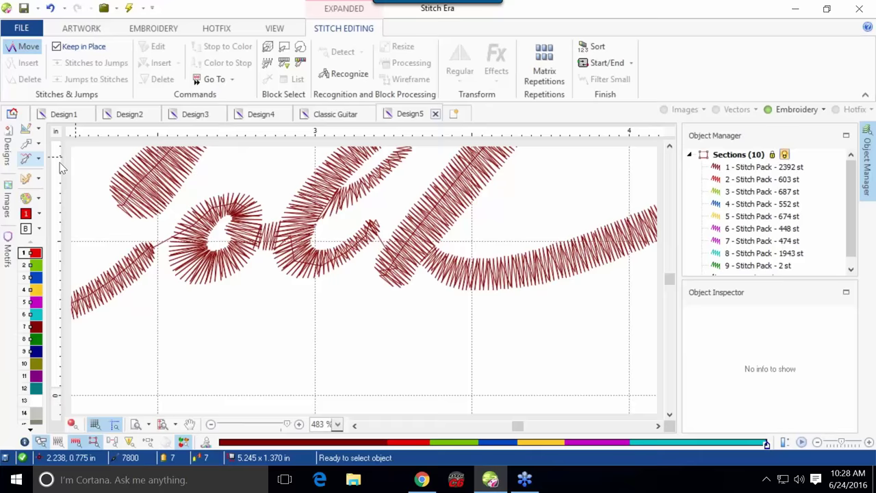
left_click(377, 237)
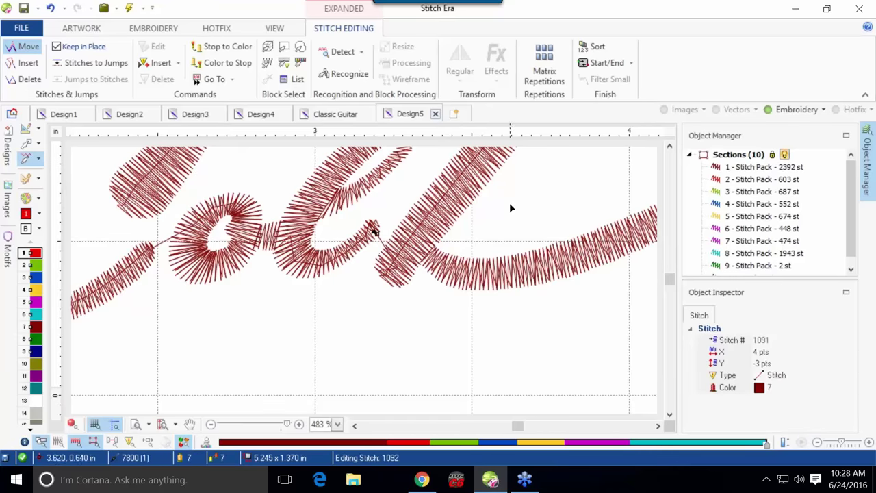
scroll(392, 233, "up", 2)
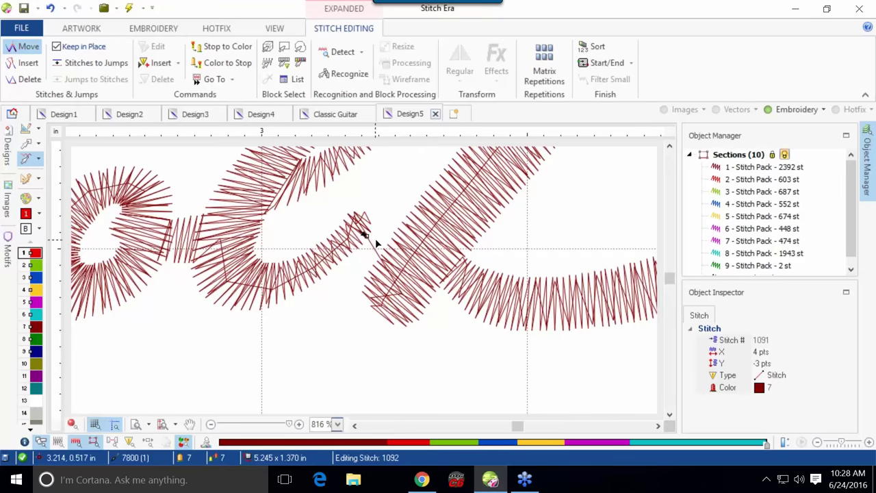
Step backward stitch by stitch along the tail of the lowercase l to stitch 1076 to examine the sewing path.
key("Left")
key("Left")
key("Left")
key("Left")
key("Left")
key("Left")
key("Left")
key("Left")
key("Left")
key("Left")
key("Left")
key("Left")
key("Left")
key("Left")
key("Left")
key("Left")
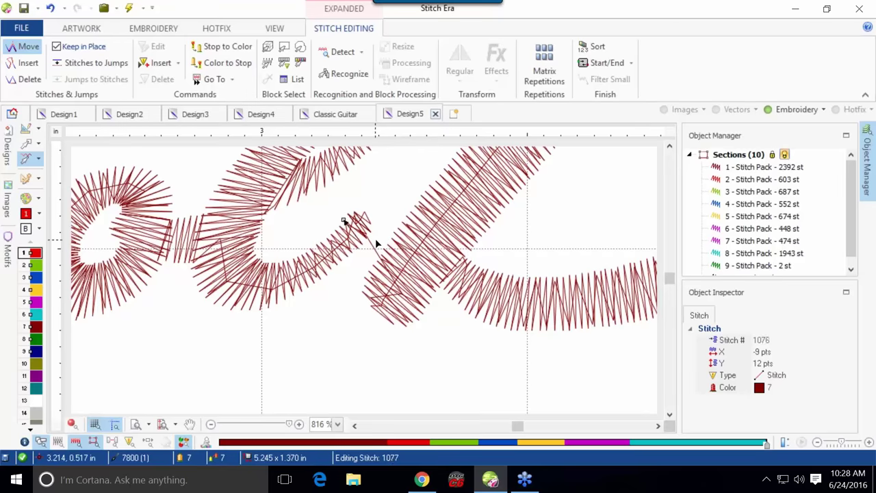
Step forward stitch by stitch to stitch 1091 at the connection between the lowercase l and the D.
key("Right")
key("Right")
key("Right")
key("Right")
key("Right")
key("Right")
key("Right")
key("Right")
key("Right")
key("Right")
key("Right")
key("Right")
key("Right")
key("Right")
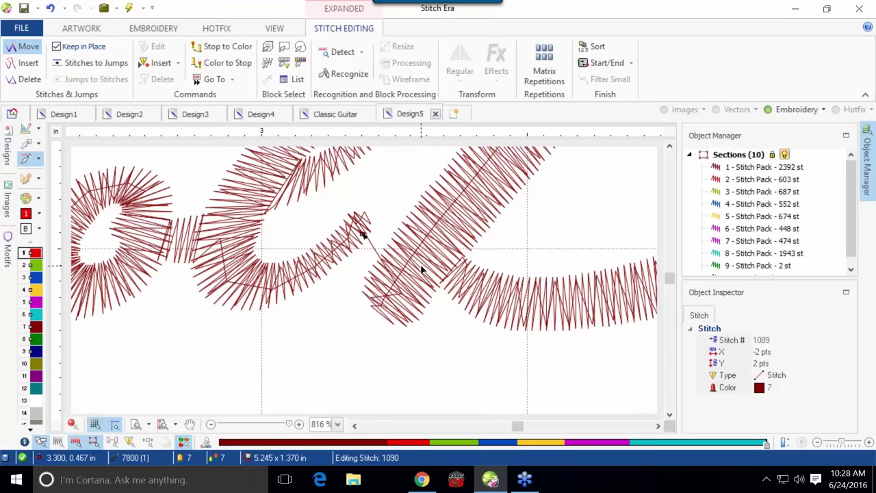
key("Right")
key("Right")
key("Right")
key("Left")
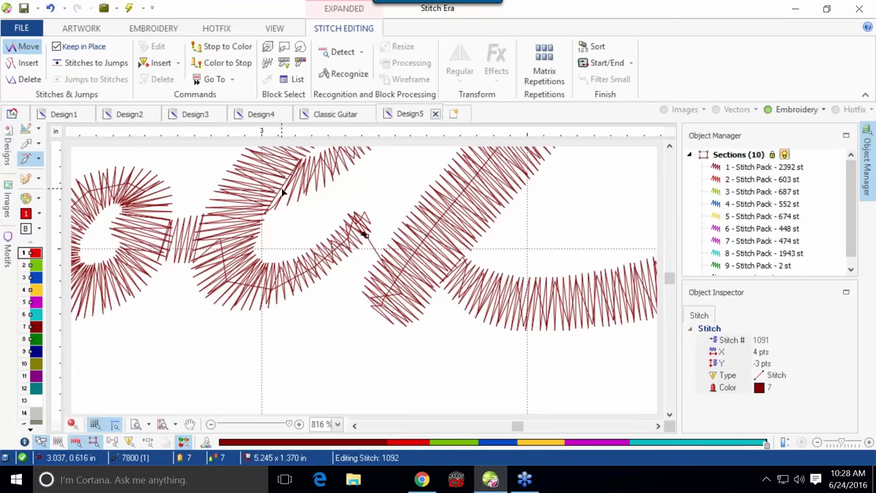
Insert a trim at the connecting stitch between the "l" and "D" of the lettering and select the two resulting sections in turn.
left_click(177, 63)
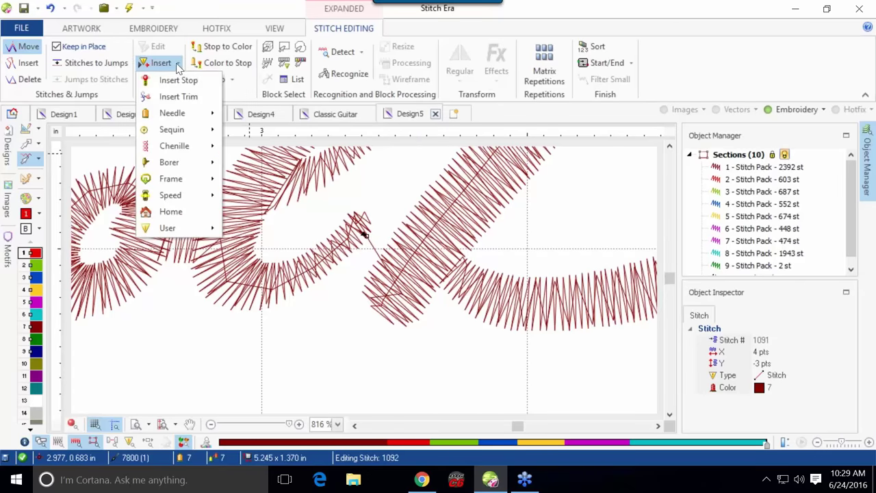
left_click(179, 97)
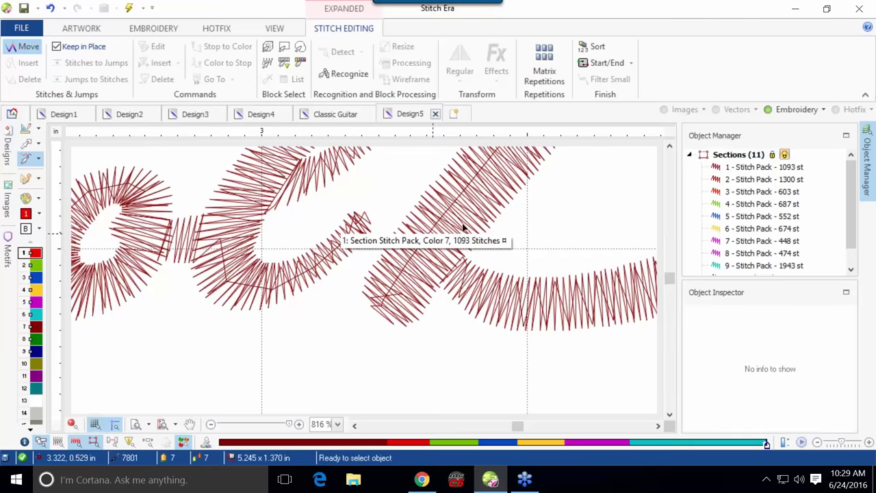
left_click(745, 170)
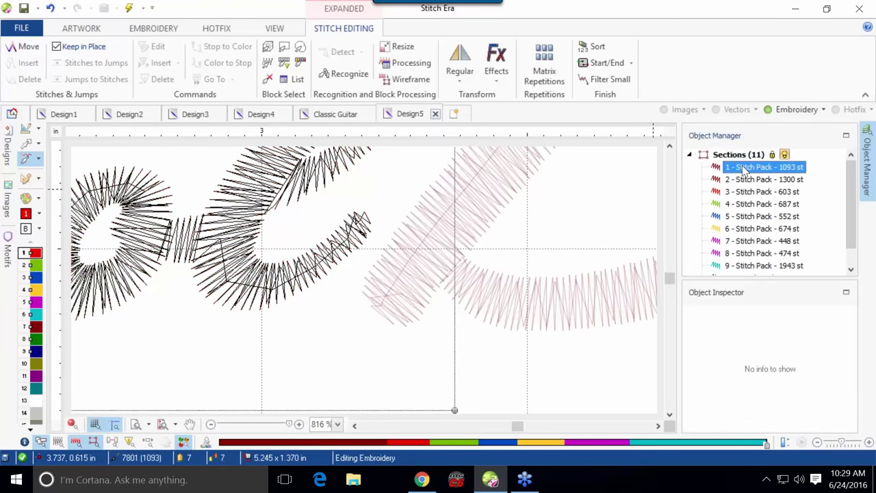
left_click(746, 182)
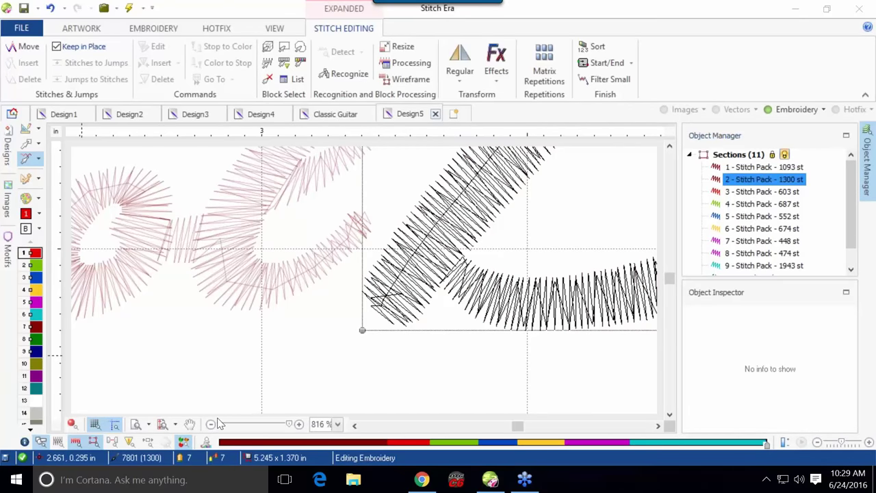
left_click(162, 424)
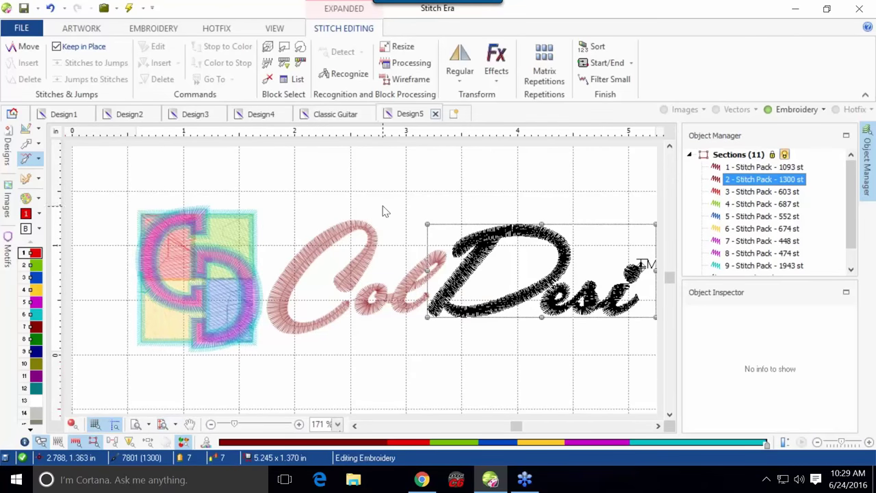
Move the "Desi" lettering section in the sewing order to directly after the yellow square's section.
left_click(359, 229)
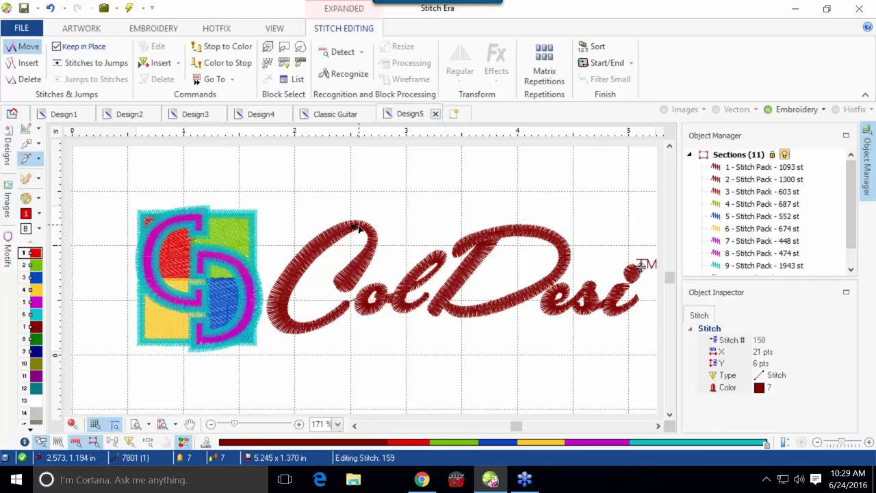
left_click(26, 143)
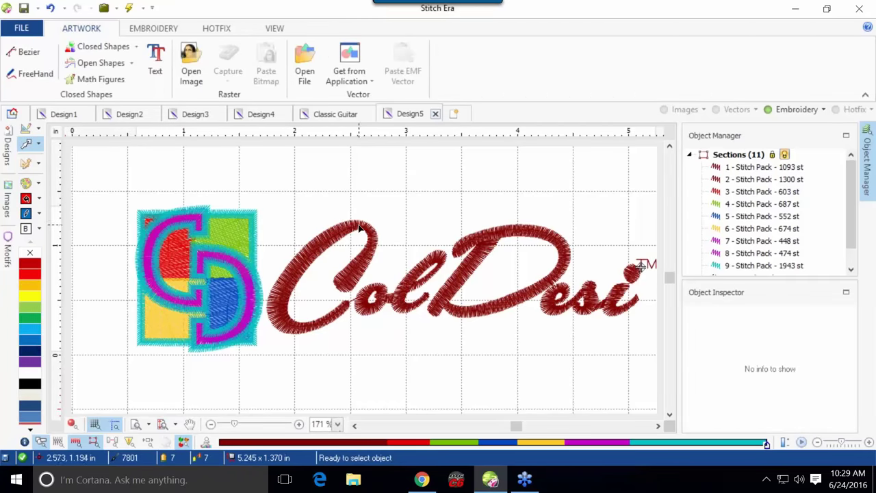
left_click(800, 168)
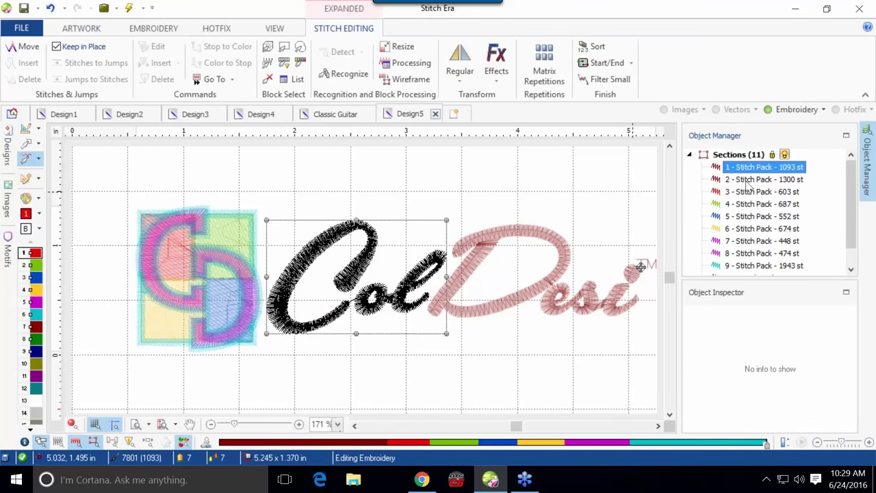
left_click_drag(748, 179, 704, 239)
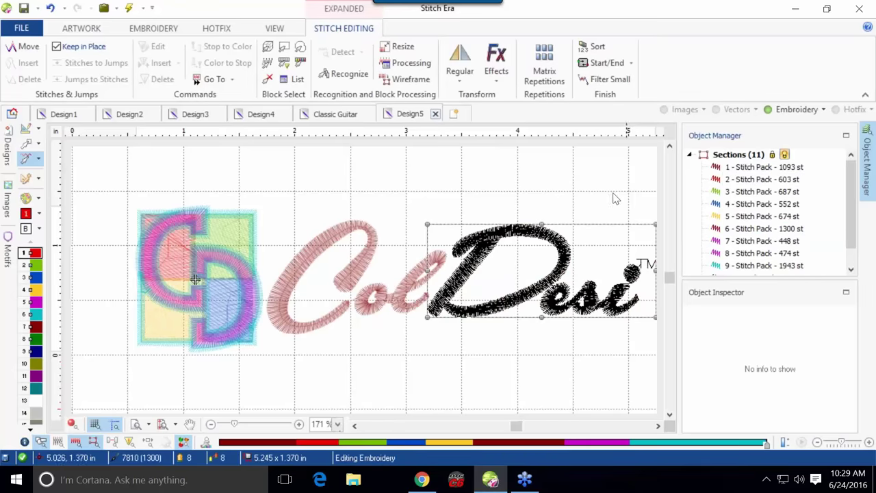
Go through sections 1 to 9 in order to review the rearranged sewing sequence, and clear the selection.
left_click(727, 171)
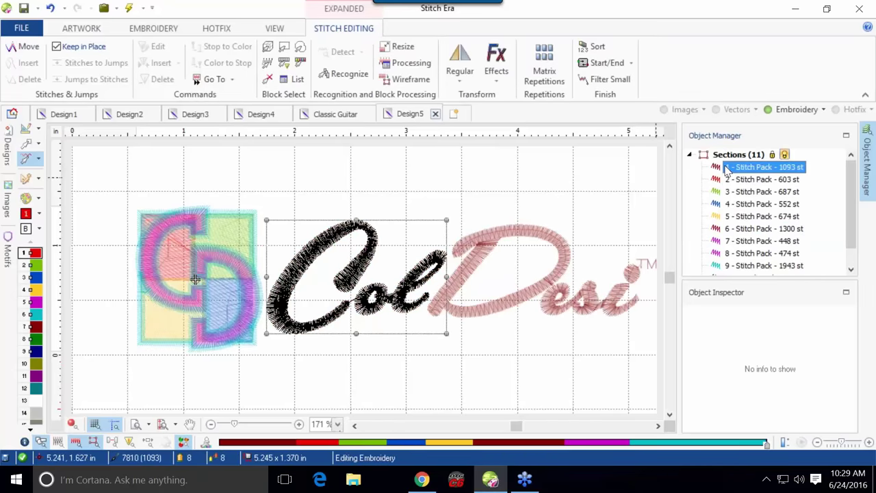
left_click(733, 181)
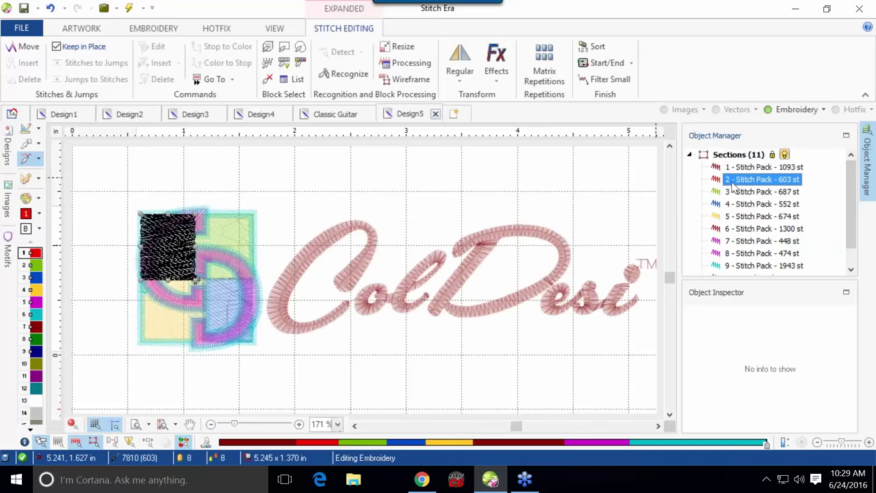
left_click(731, 192)
left_click(731, 204)
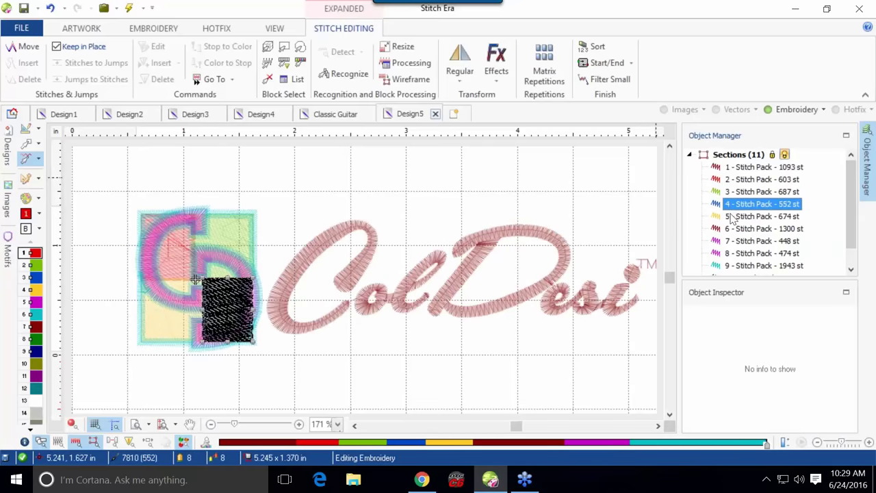
left_click(733, 218)
left_click(733, 230)
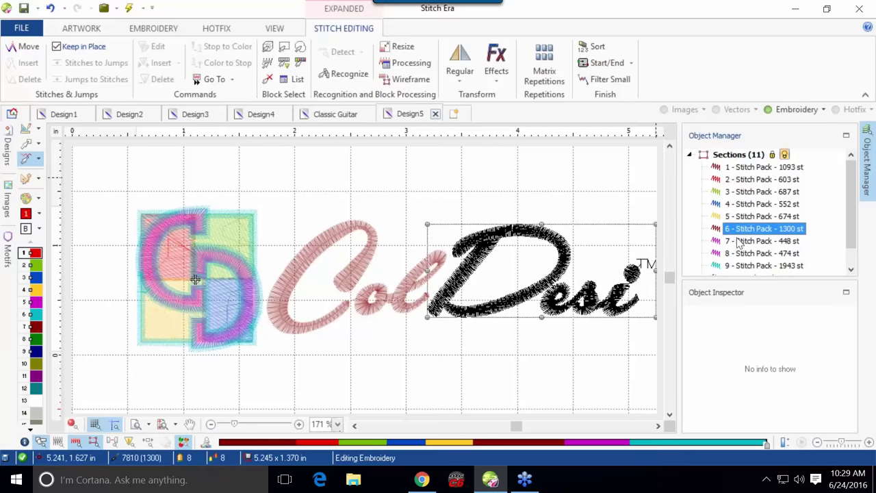
left_click(740, 241)
left_click(738, 254)
left_click(738, 266)
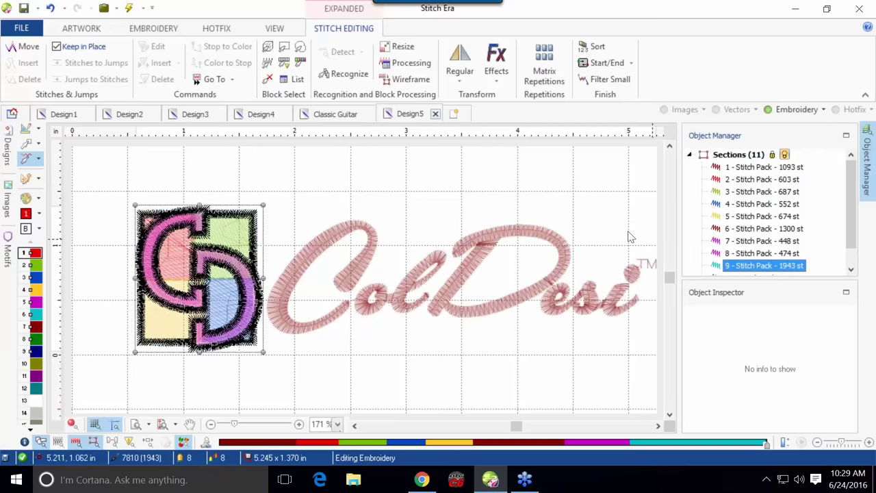
key("Escape")
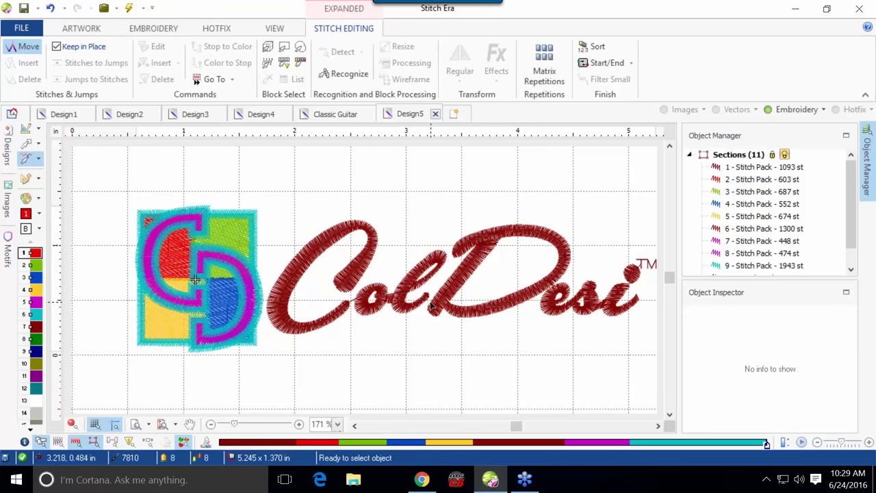
Select a stitch in the upper part of the "l" and walk forward and back through its stitches to follow the sewing path.
left_click(27, 160)
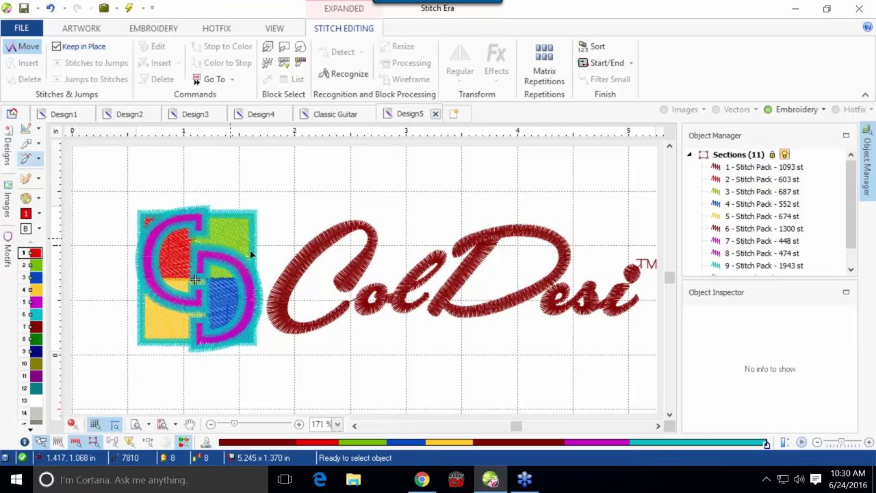
left_click(431, 258)
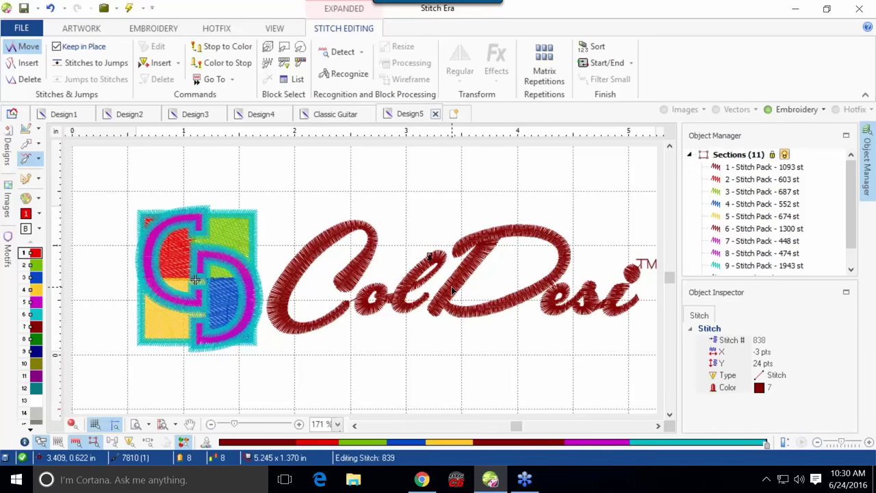
key("Right")
key("Right")
key("Right")
key("Right")
key("Right")
key("Right")
key("Right")
key("Right")
key("Right")
key("Right")
key("Left")
key("Left")
key("Left")
key("Left")
key("Right")
key("Right")
key("Right")
key("Right")
key("Right")
key("Right")
key("Right")
key("Right")
key("Right")
key("Right")
key("Right")
key("Right")
key("Right")
key("Right")
key("Right")
key("Right")
key("Right")
Select a stitch at the lower end of the large "C" and advance through its stitches to trace the sewing path.
left_click(355, 319)
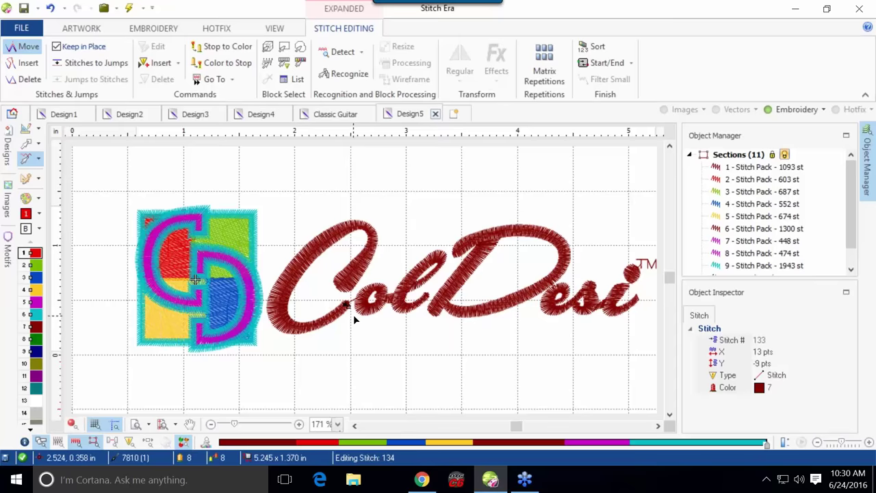
key("Right")
key("Right")
key("Right")
key("Right")
key("Right")
key("Right")
key("Right")
key("Right")
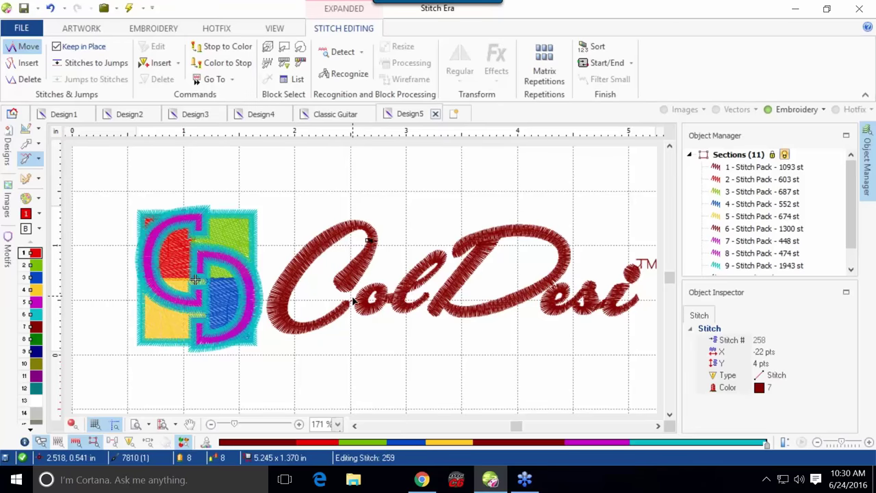
Insert a trim at the last stitch of the "C" before the "o", and check the two resulting sections.
left_click(346, 311)
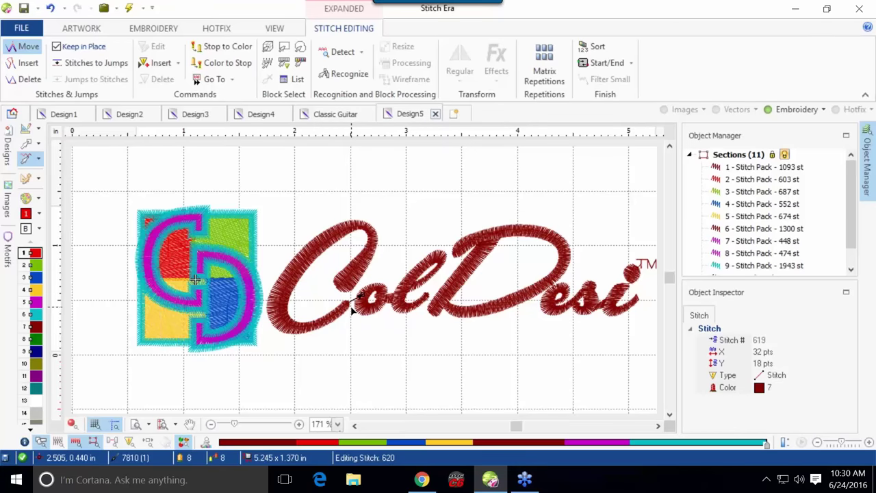
key("Left")
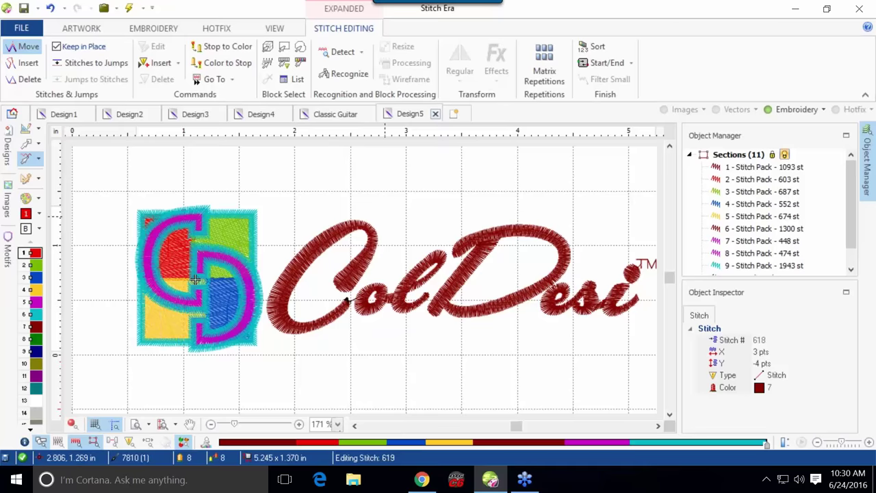
left_click(177, 64)
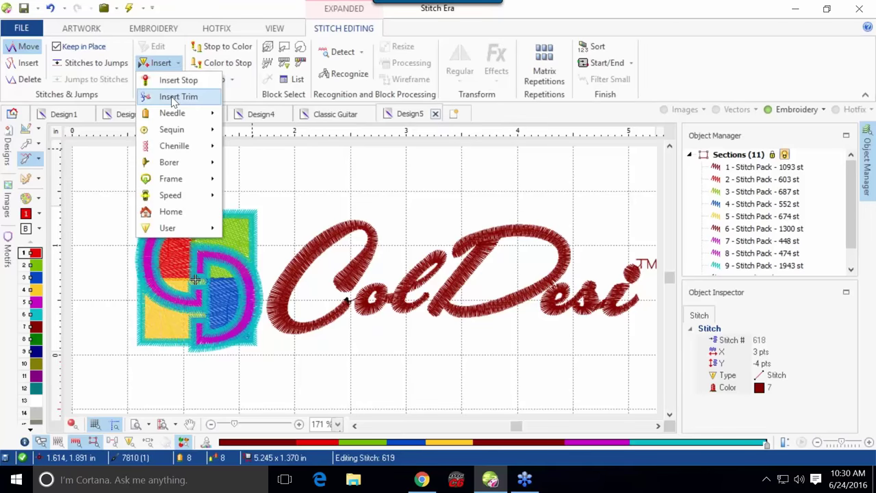
left_click(173, 97)
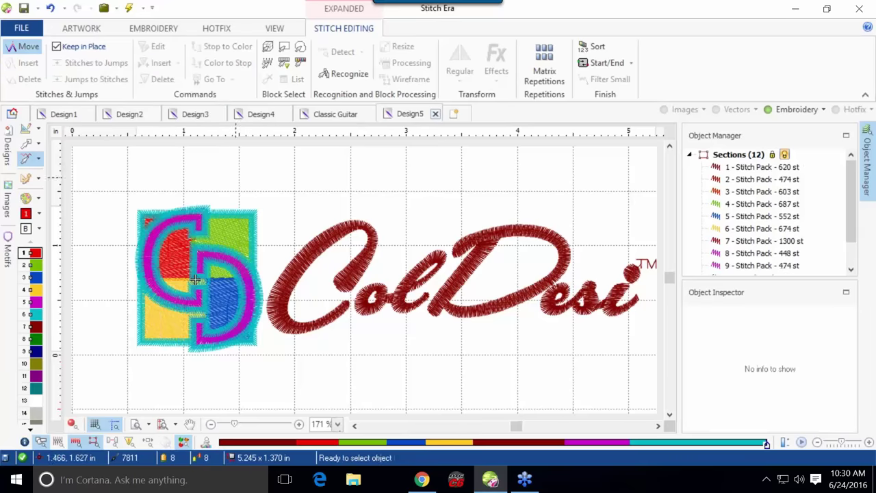
left_click(729, 170)
left_click(734, 181)
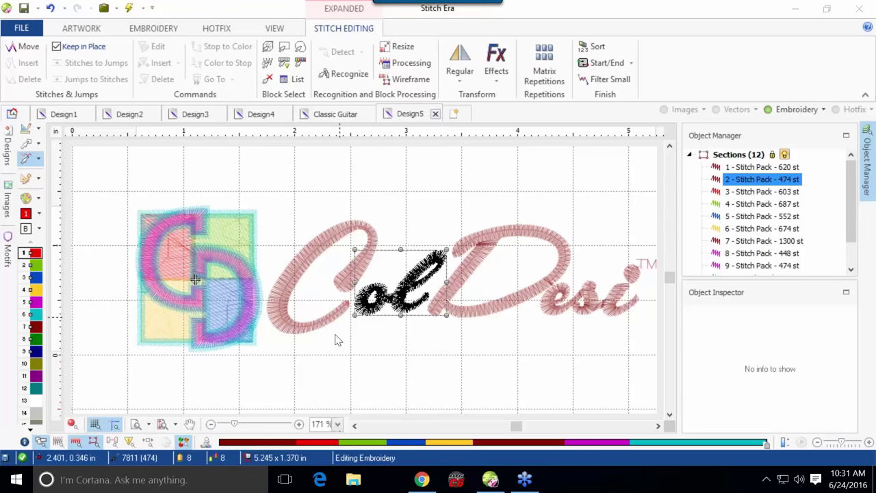
left_click(410, 201)
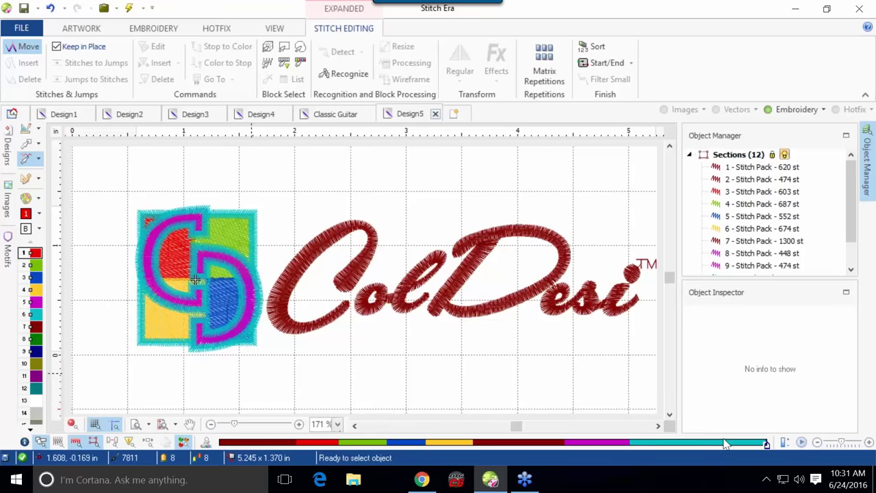
mouse_move(727, 444)
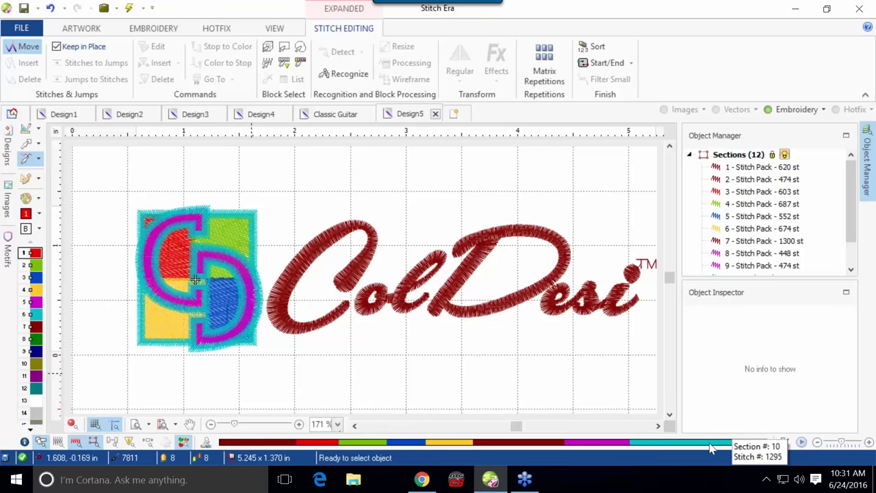
mouse_move(434, 231)
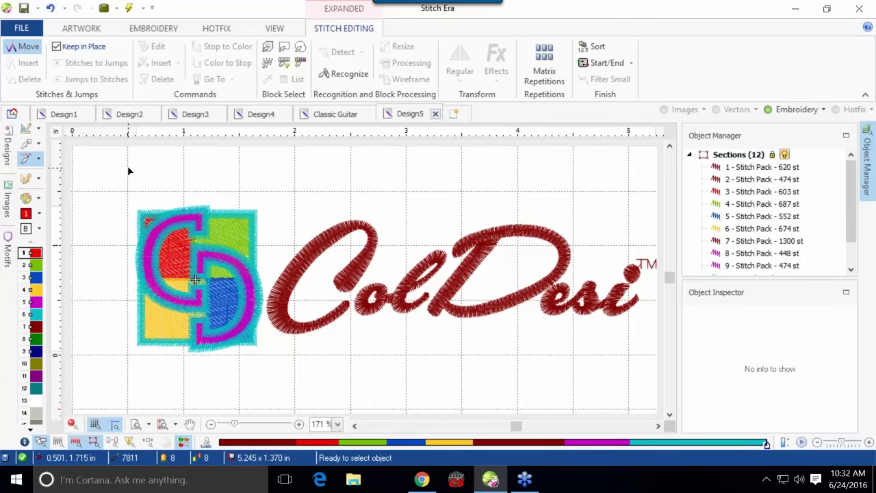
Open the print formats for embroidery designs and choose the Color Sequence format.
left_click(22, 31)
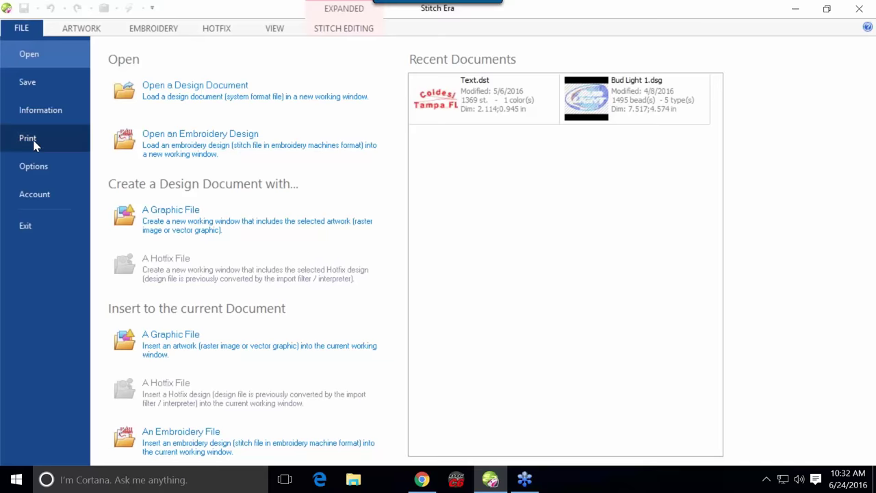
left_click(28, 139)
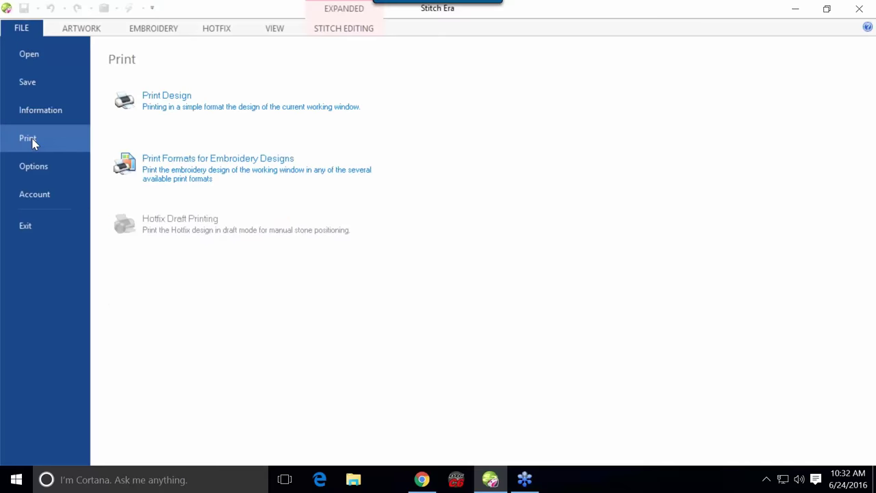
left_click(207, 164)
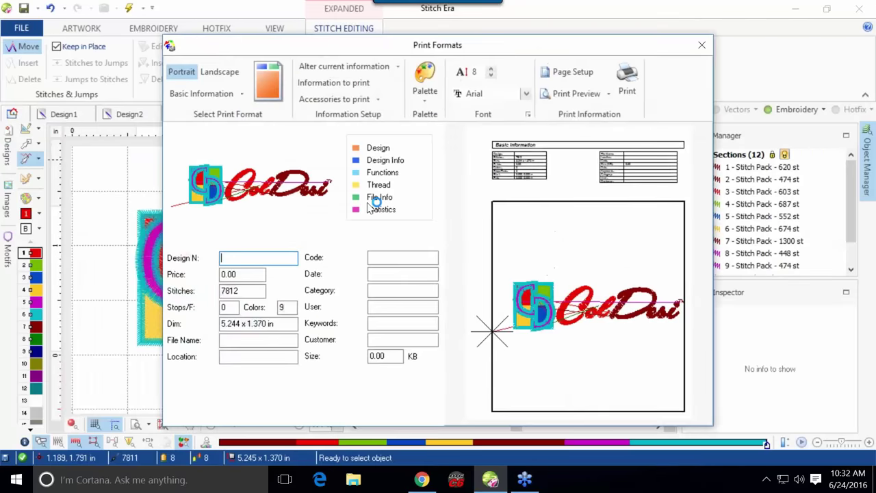
left_click(214, 96)
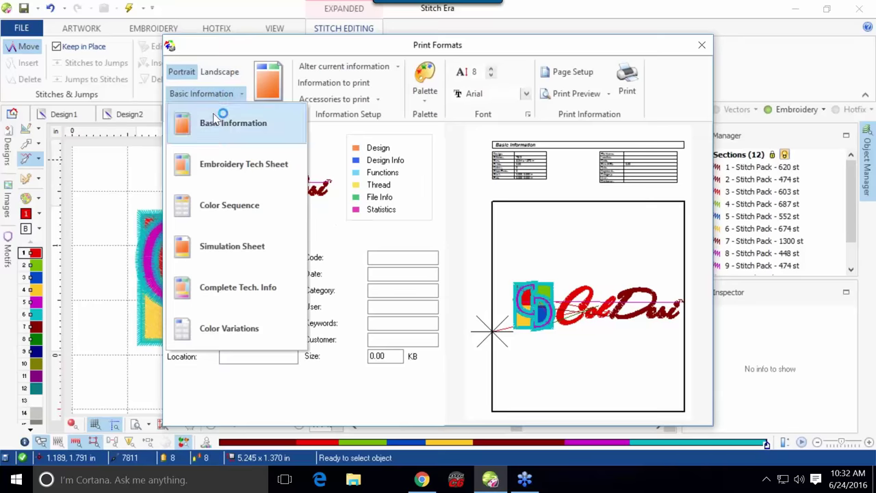
left_click(229, 208)
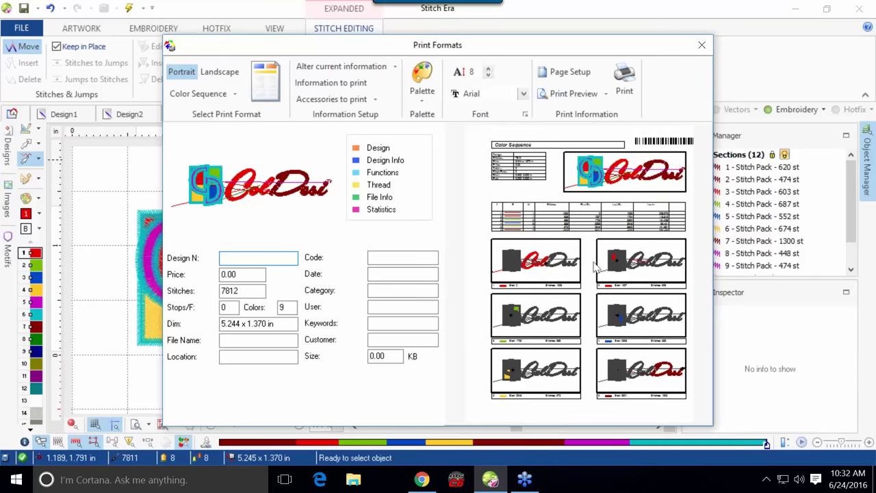
Preview the Color Sequence printout, and close the preview and the print formats window.
left_click(594, 95)
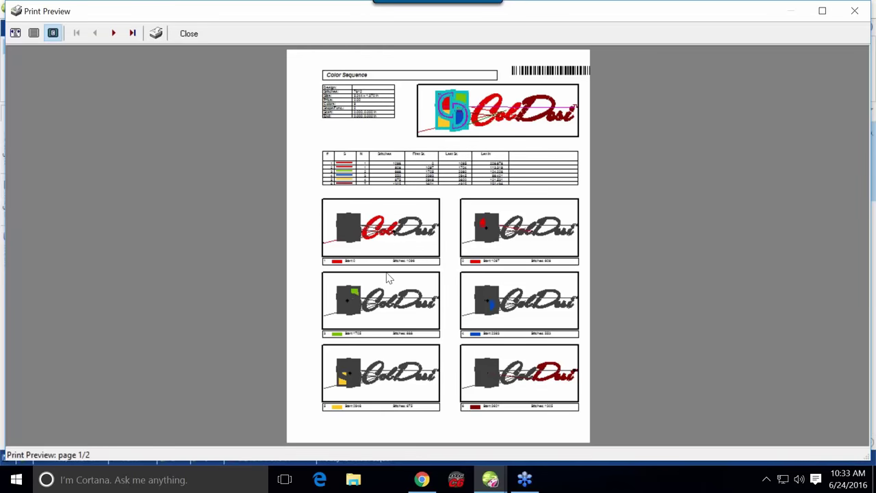
left_click(188, 34)
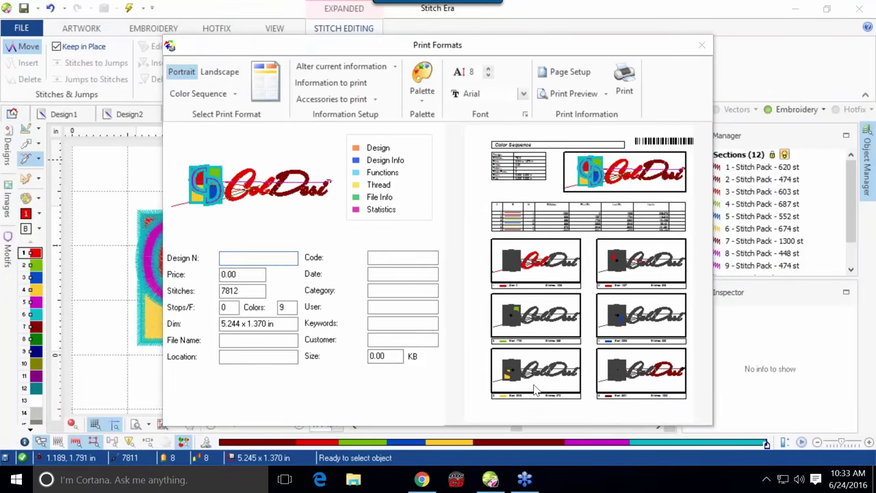
left_click(701, 45)
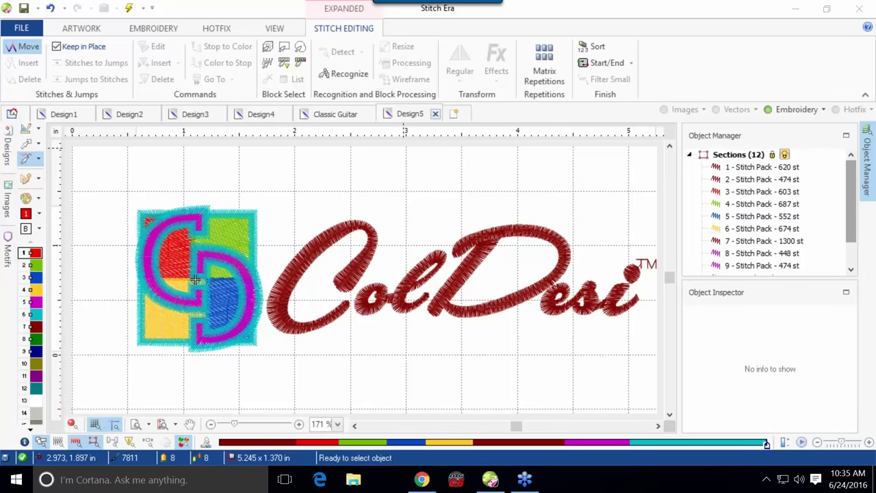
Select the three dark red ColDesi lettering sections, move them up and away from the emblem, and scale them to about 2.67 × 0.8 in.
scroll(362, 198, "down", 1)
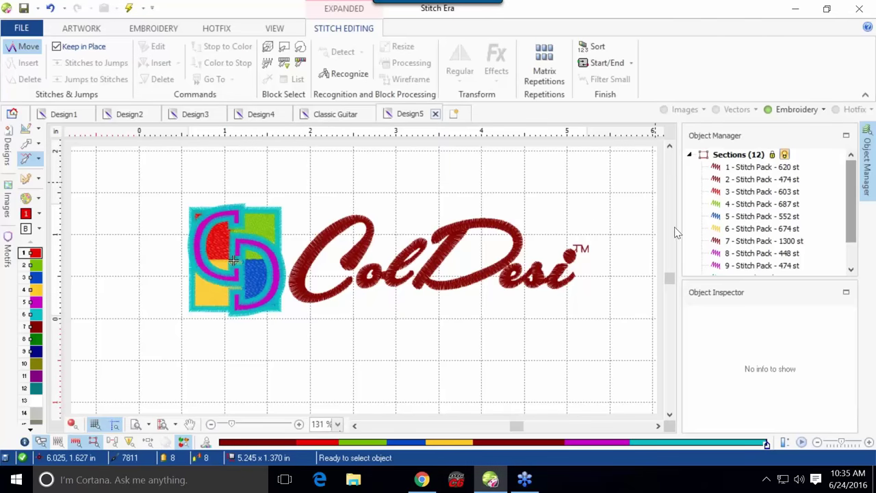
left_click(744, 167)
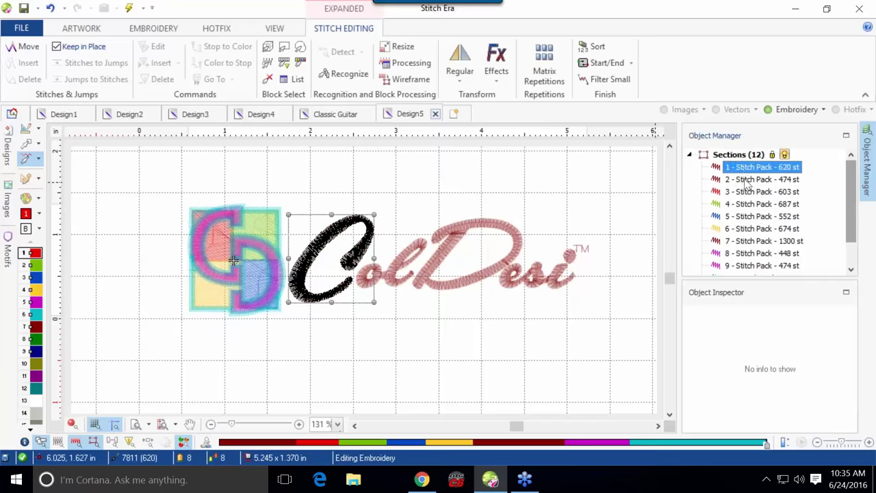
left_click(745, 180, "shift")
left_click(744, 241, "ctrl")
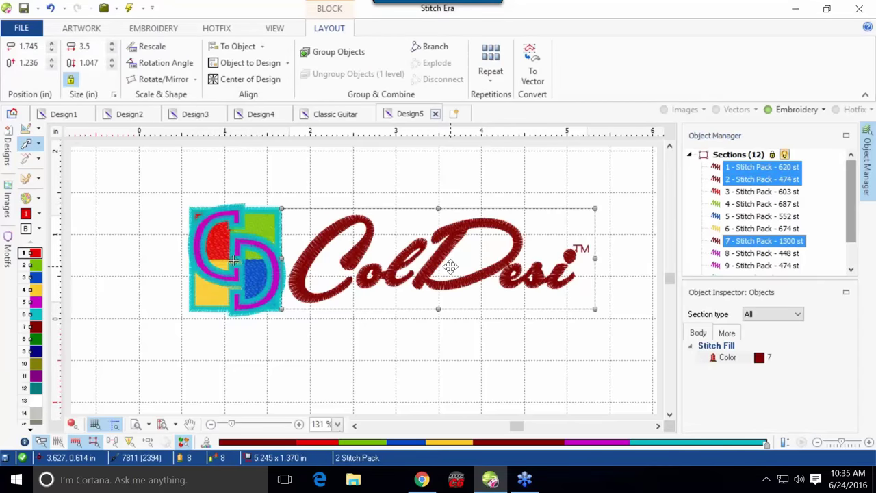
left_click_drag(451, 267, 467, 238)
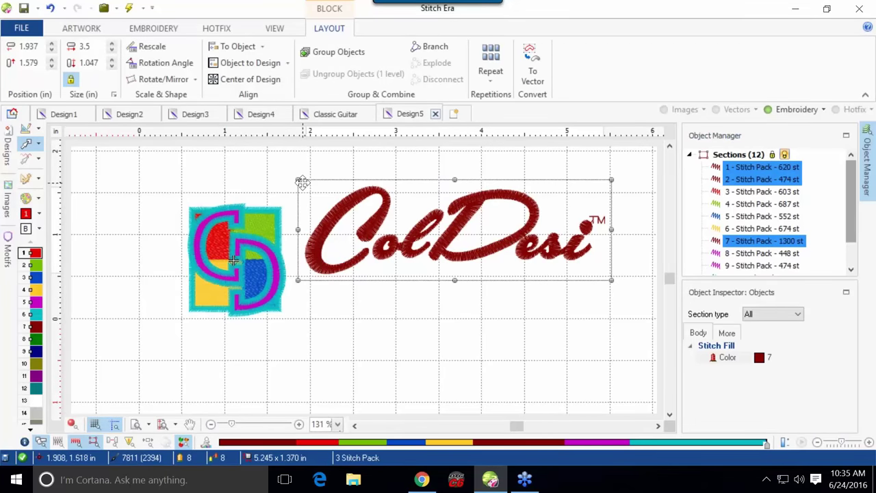
left_click_drag(299, 181, 370, 200)
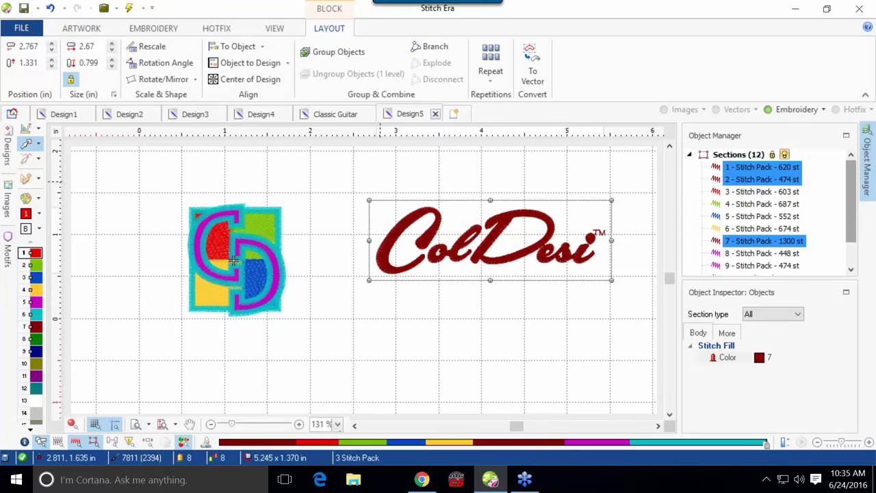
Select the whole Design5 layout, and close the design without saving its changes.
left_click(372, 173)
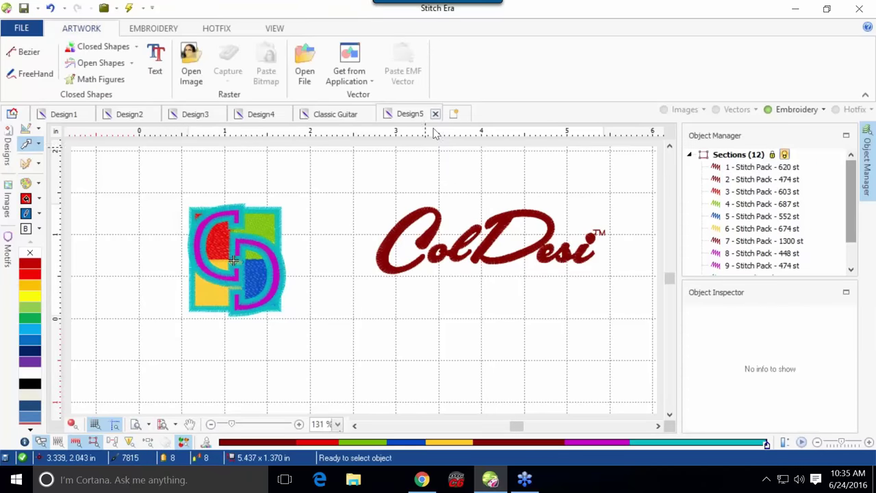
key("ctrl+a")
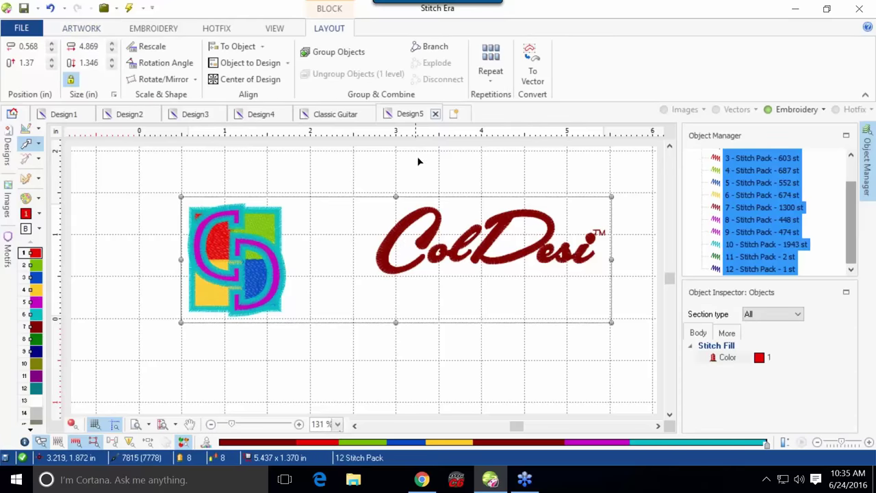
left_click(435, 114)
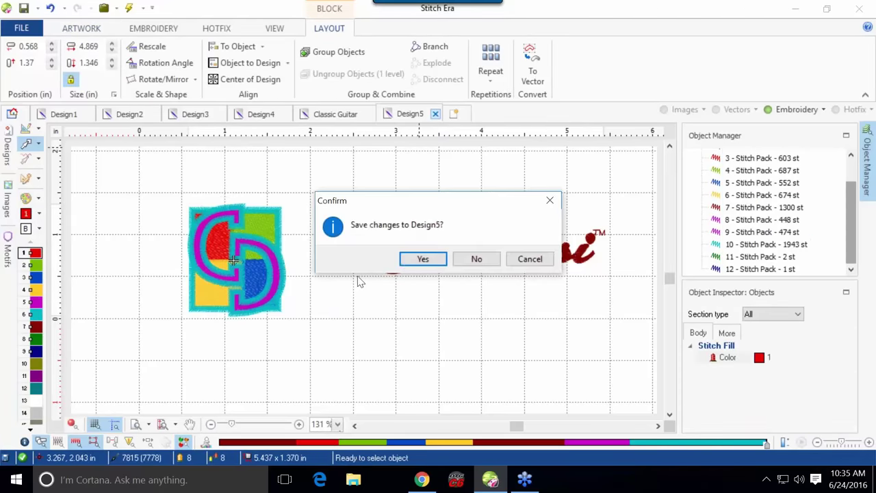
left_click(476, 258)
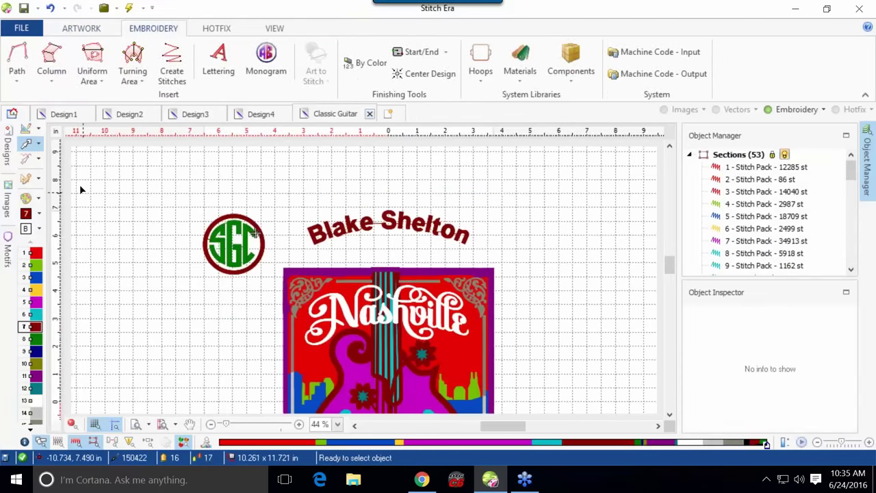
Start a new design and insert the Coldesi machine-format design from the Avancé prep designs folder, using free needles for its colors.
left_click(392, 115)
left_click(8, 147)
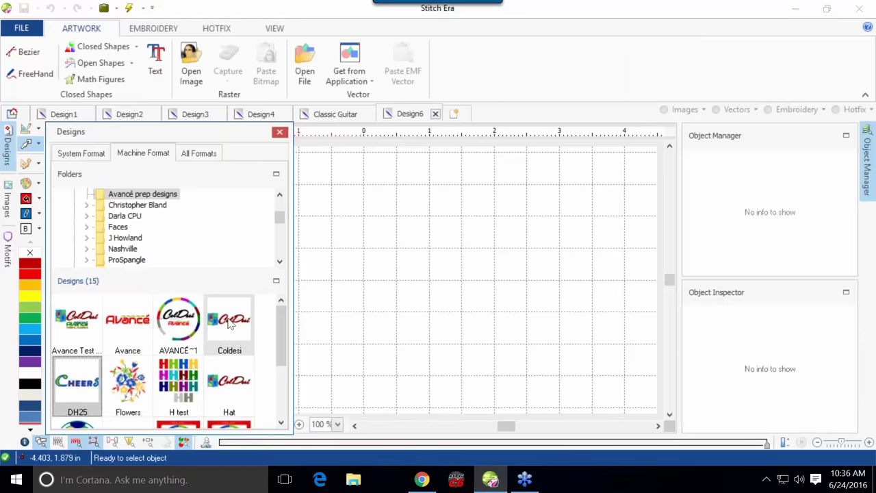
left_click_drag(229, 324, 352, 266)
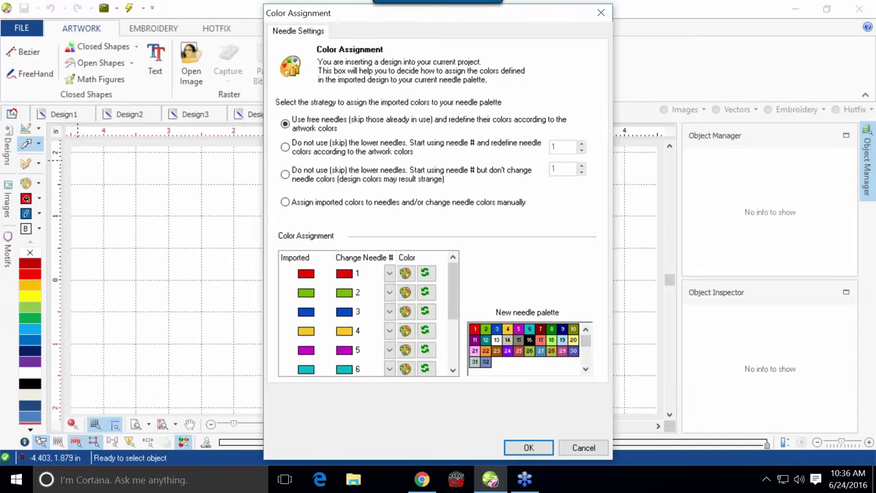
key("Return")
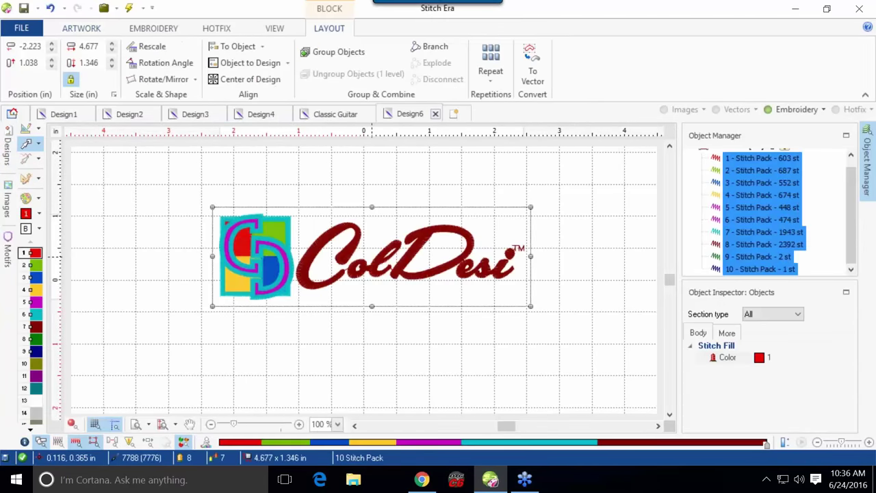
left_click(573, 215)
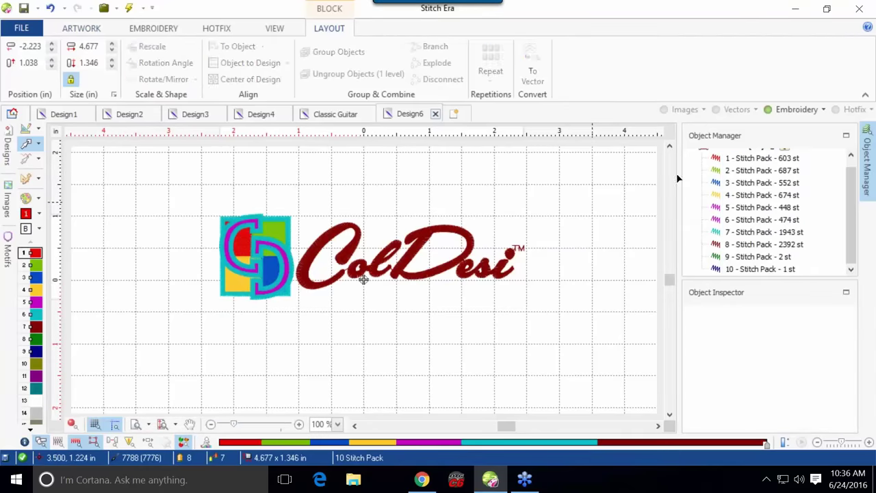
Set the stitch density of the dark red ColDesi lettering section to 50% with the Processing command.
left_click(743, 158)
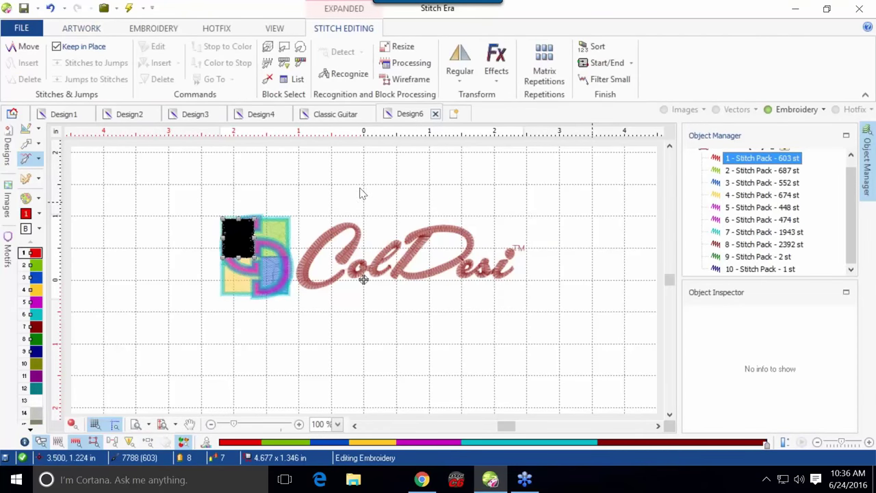
left_click(740, 244)
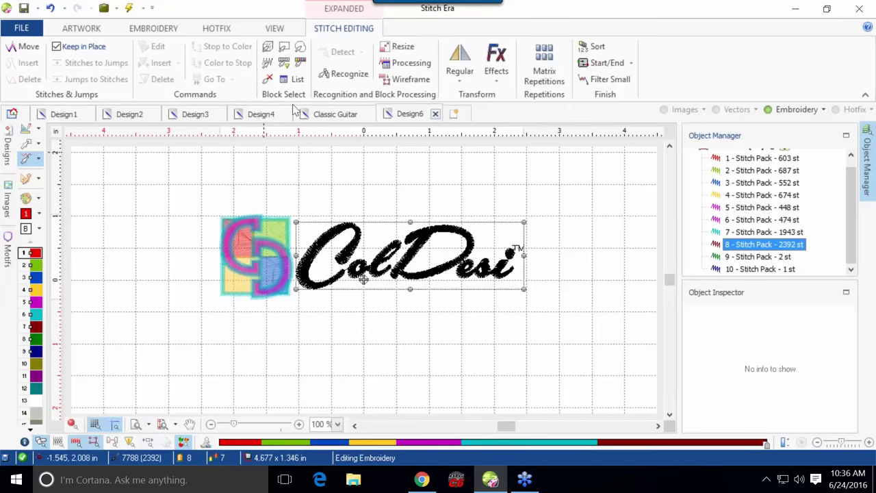
left_click(406, 67)
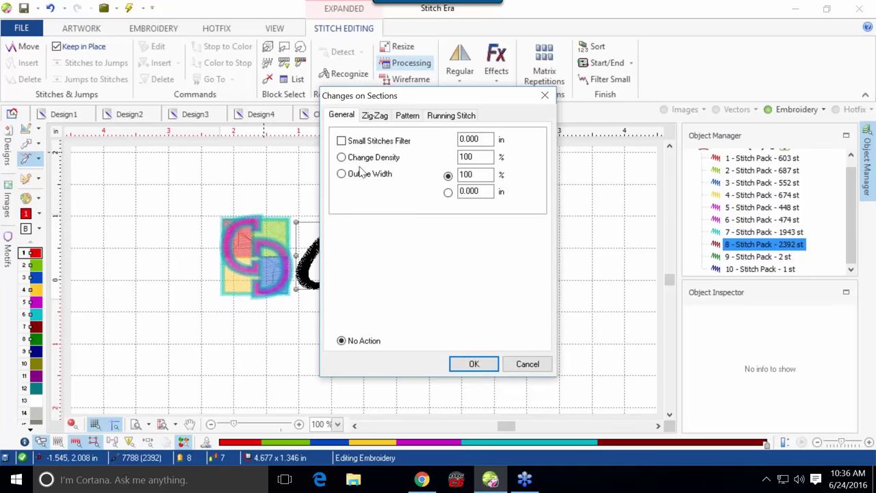
double_click(456, 158)
type("50")
key("Return")
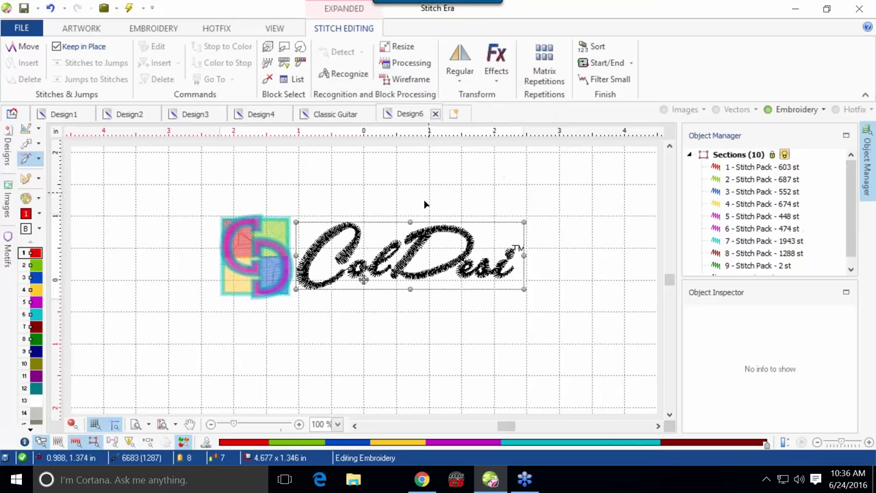
Select the entire logo and scale it down proportionally to about 3.84 × 1.1 in.
left_click(399, 304)
scroll(401, 281, "up", 1)
scroll(401, 278, "up", 1)
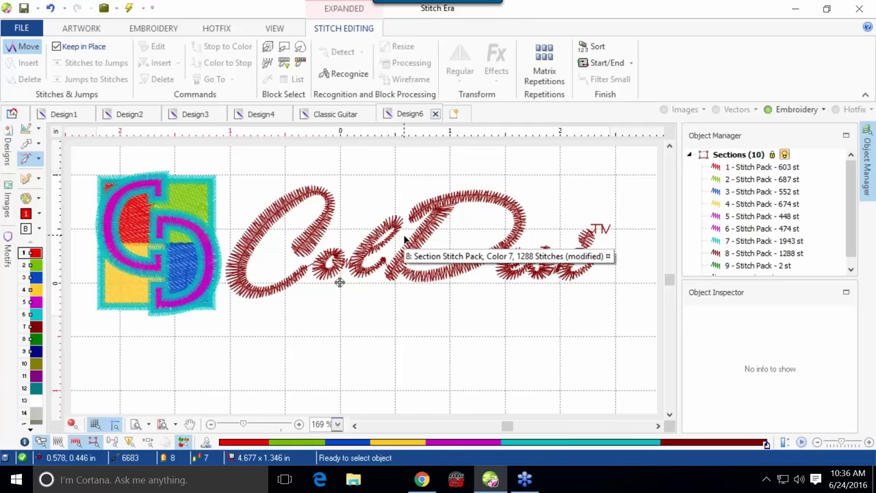
key("ctrl+a")
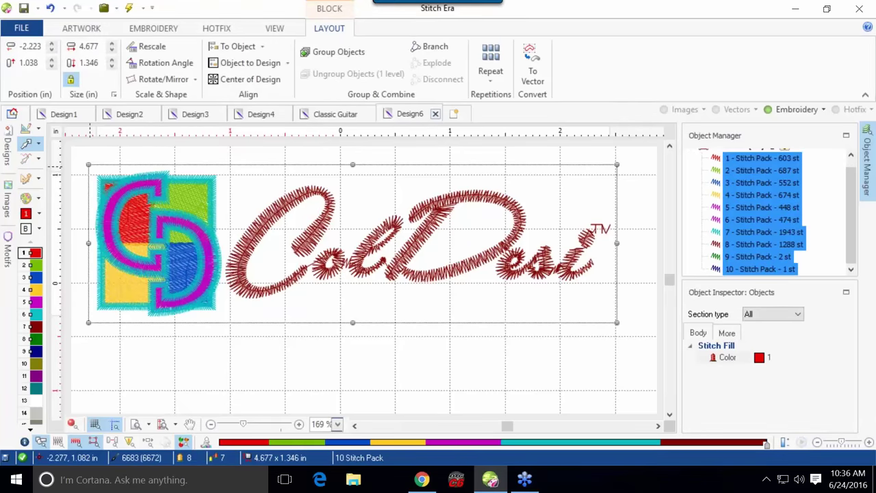
left_click_drag(89, 165, 180, 221)
key("Escape")
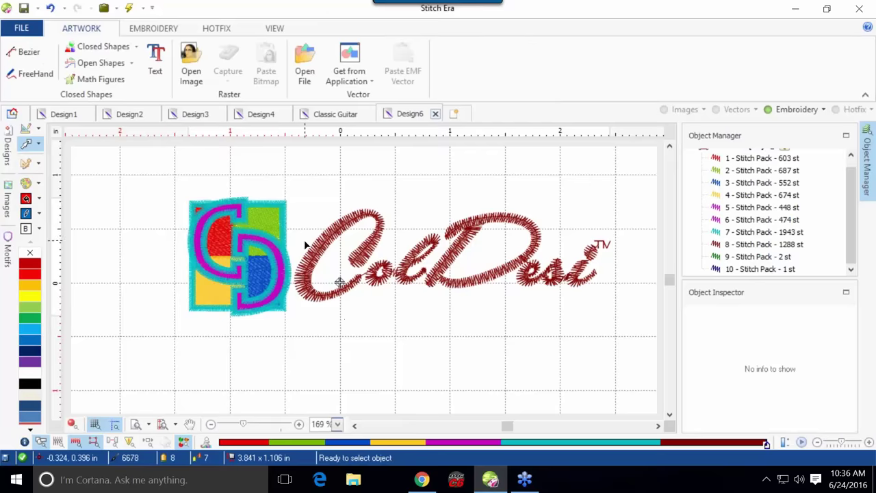
Set the stitch density of the green square fill section in the emblem to 50% with the Processing command.
double_click(783, 171)
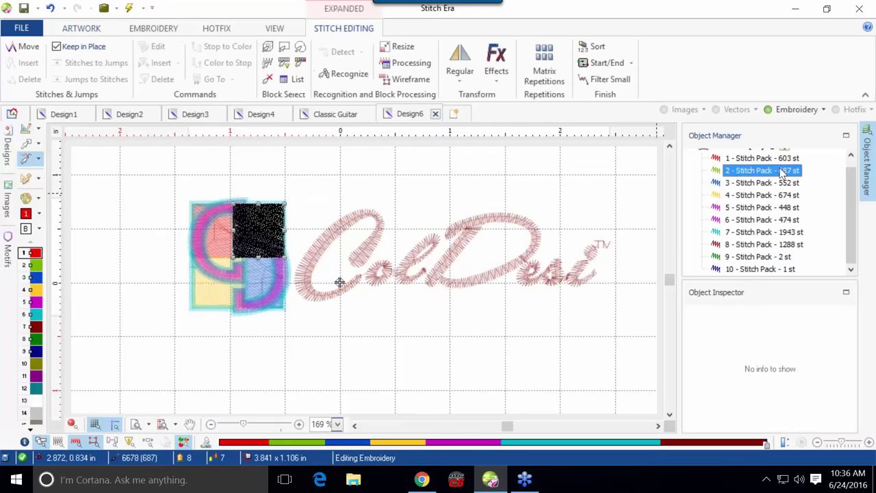
left_click(412, 63)
left_click(473, 157)
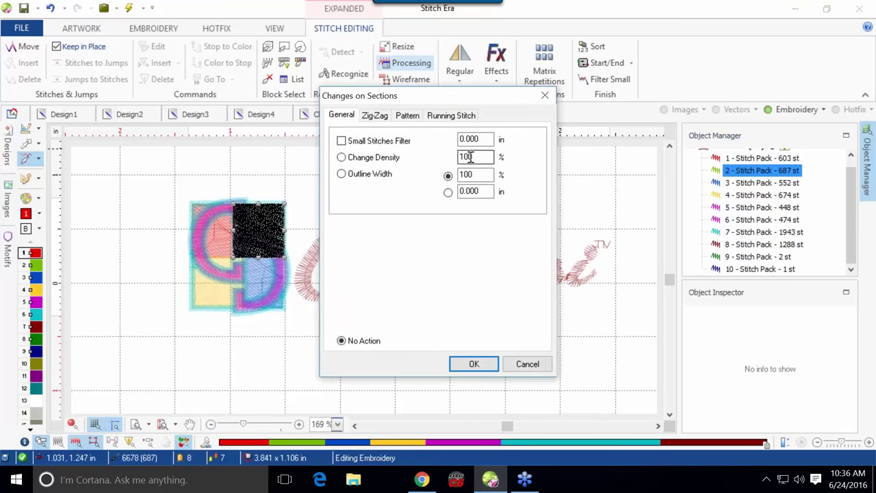
left_click_drag(483, 157, 448, 158)
type("50")
key("Return")
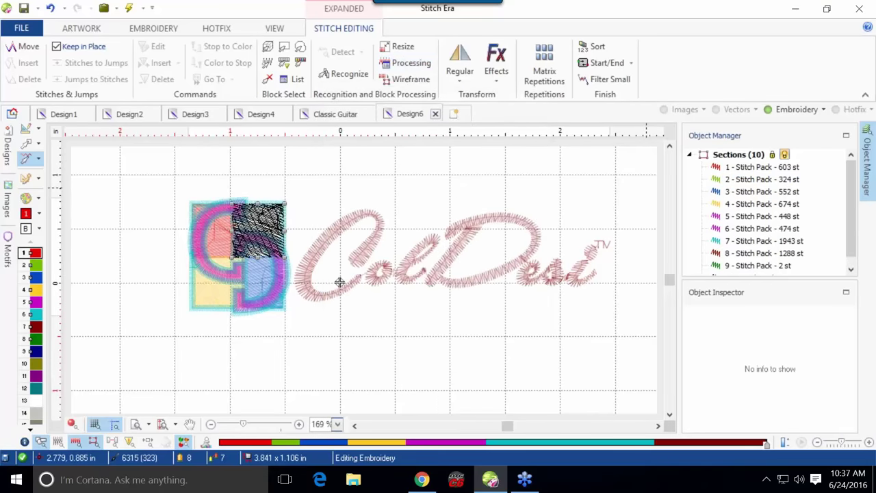
Highlight the green and red square sections in turn, select the red and blue ones together, and clear the selection.
left_click(730, 180)
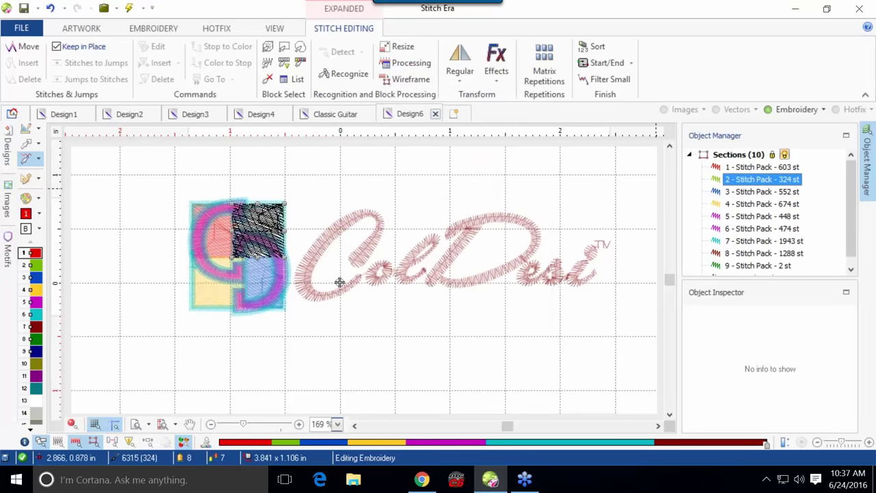
left_click(731, 167)
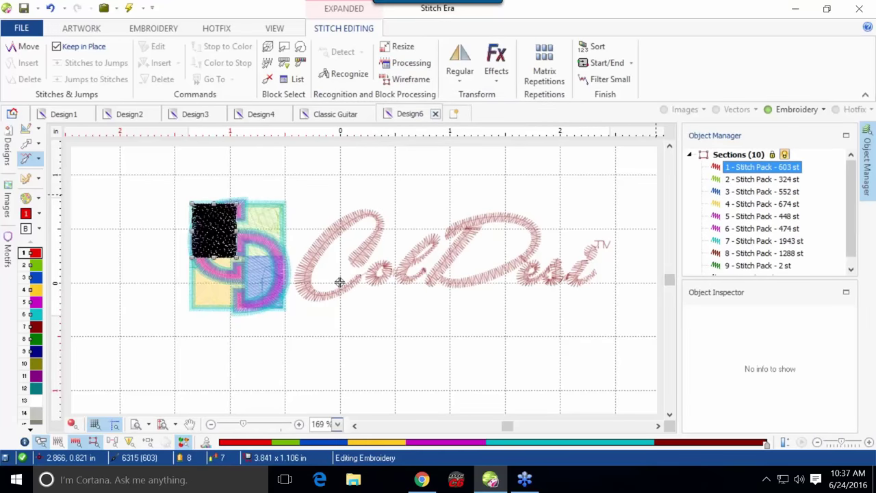
left_click(739, 192, "ctrl")
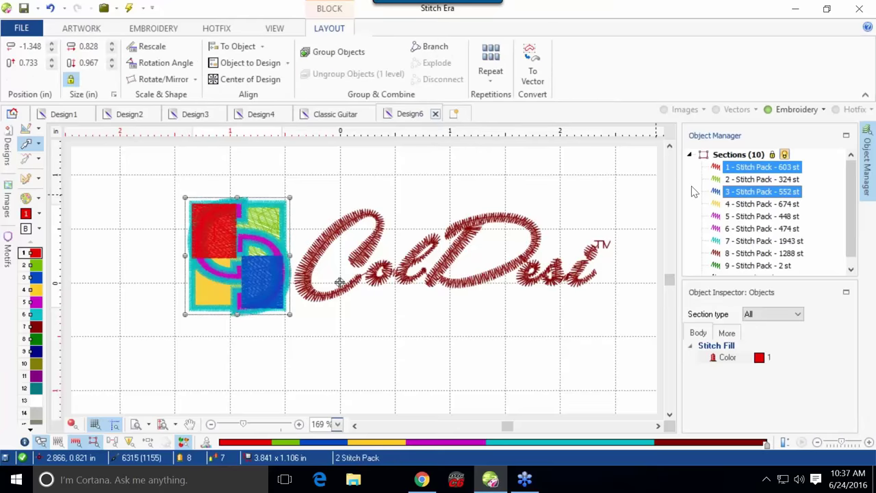
left_click(566, 174)
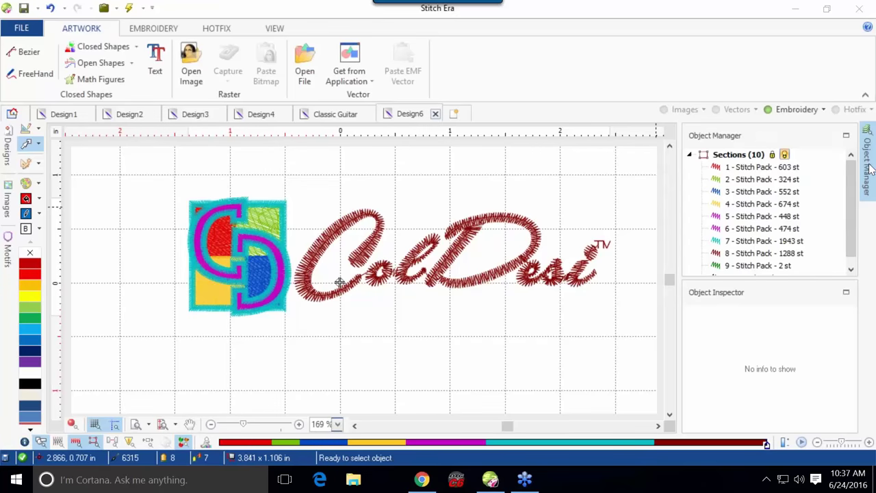
Open the blue square section for stitch editing, check the Resize command, and highlight the green square and magenta "C" sections.
mouse_move(867, 160)
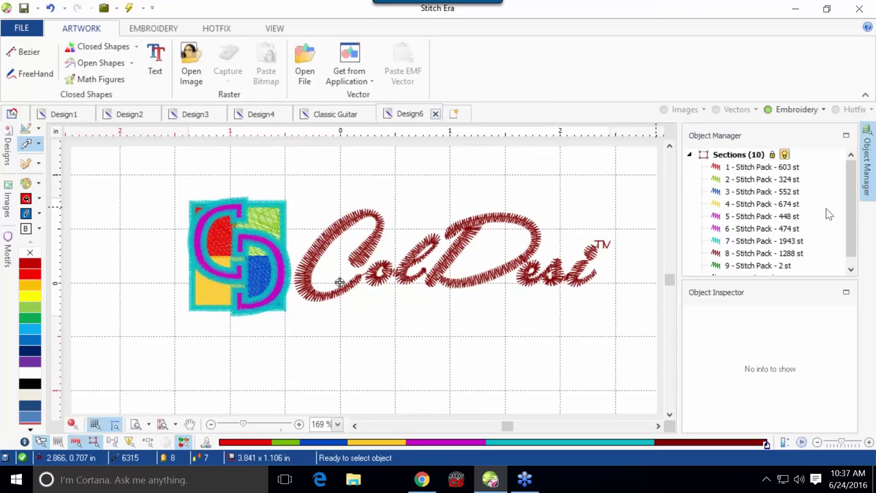
double_click(762, 192)
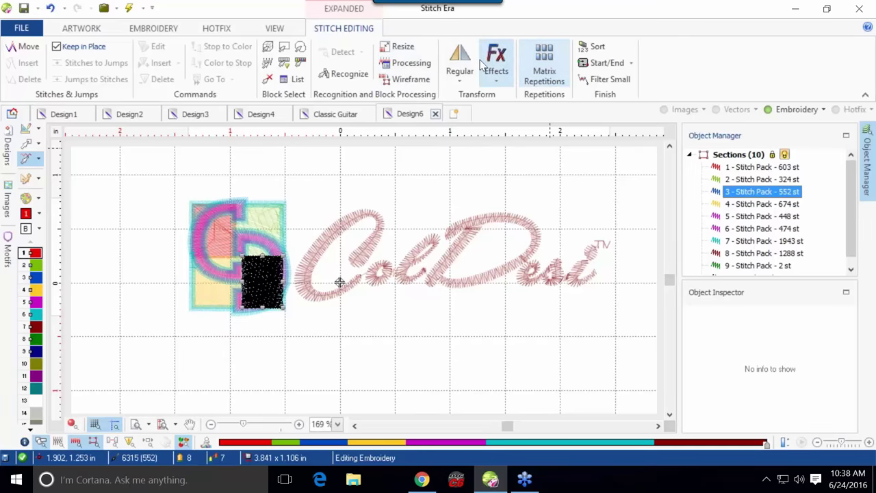
left_click(400, 50)
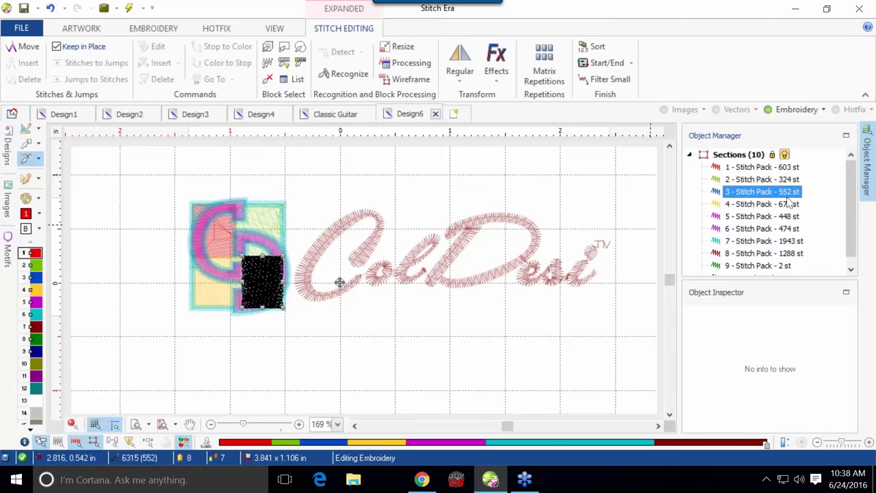
left_click(757, 170)
left_click(758, 179)
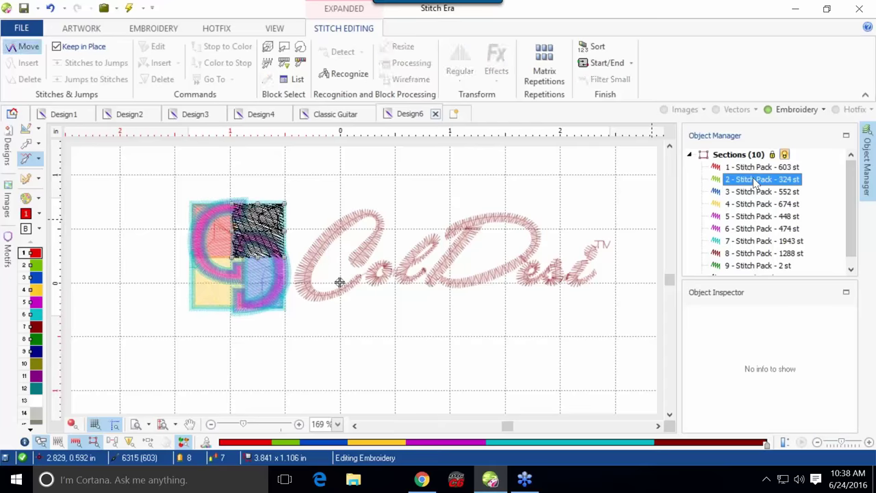
left_click(748, 217)
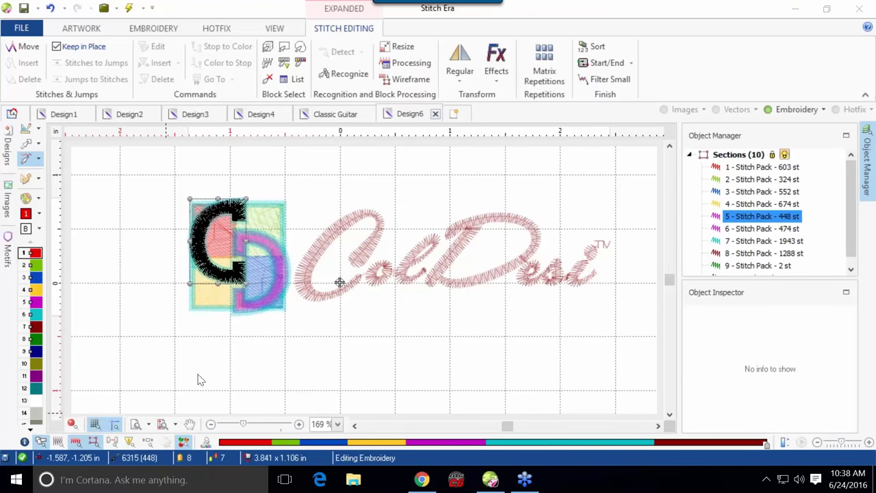
Close the ColDesi logo design and the Classic Guitar design without saving changes.
left_click(436, 114)
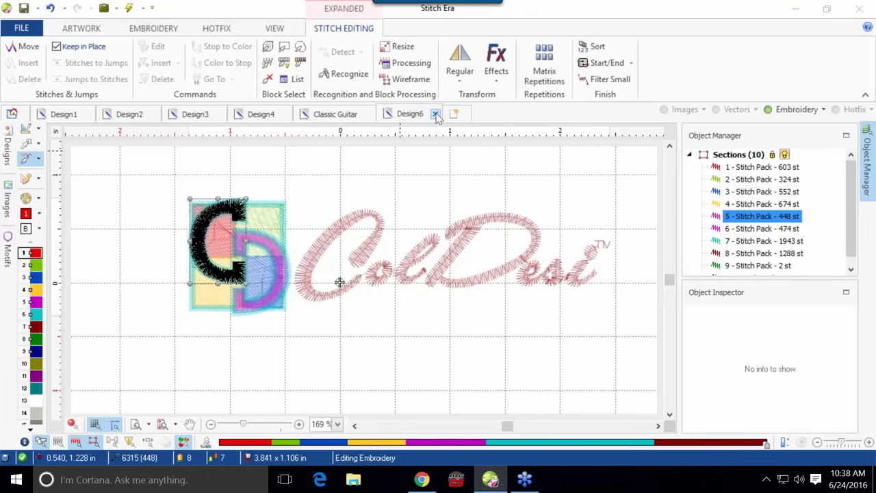
left_click(477, 260)
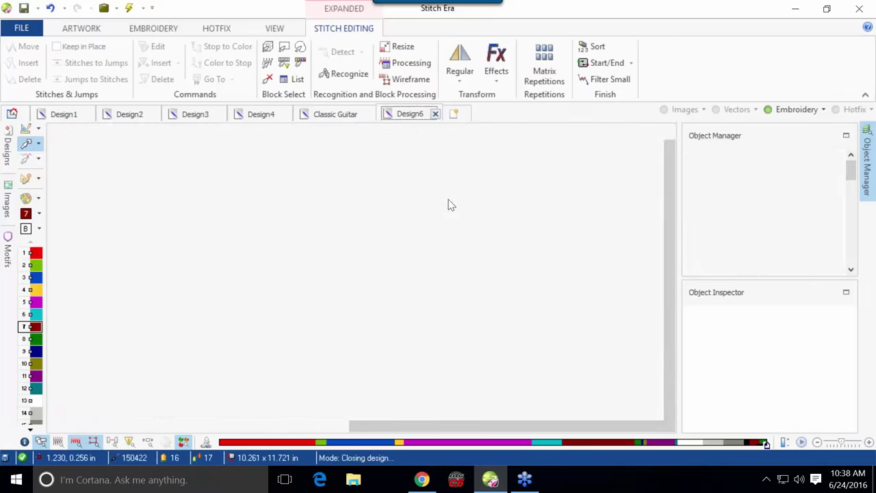
left_click(369, 115)
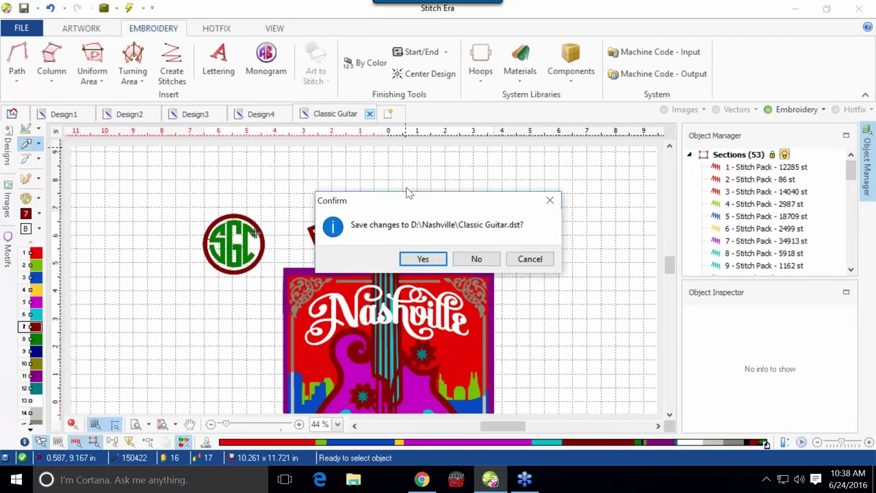
left_click(474, 257)
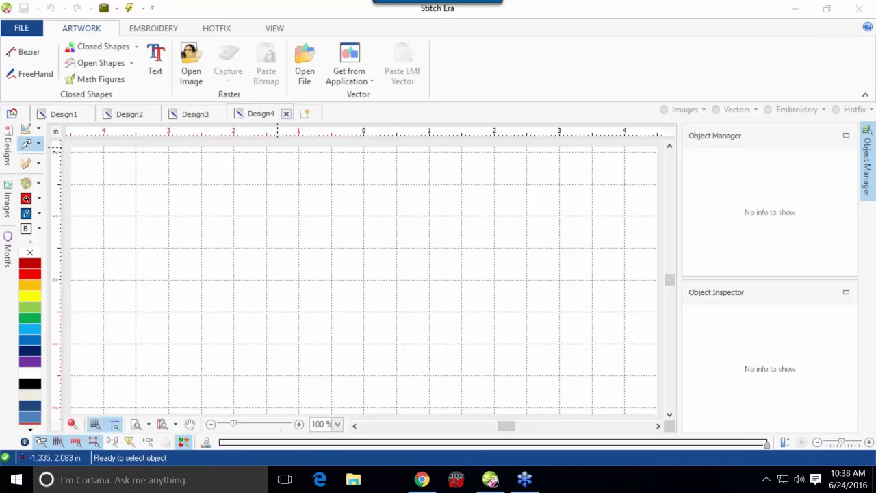
Create a new design and draw a closed freeform outline about 2.5 × 1.9 in with Area with Aplique.
left_click(304, 114)
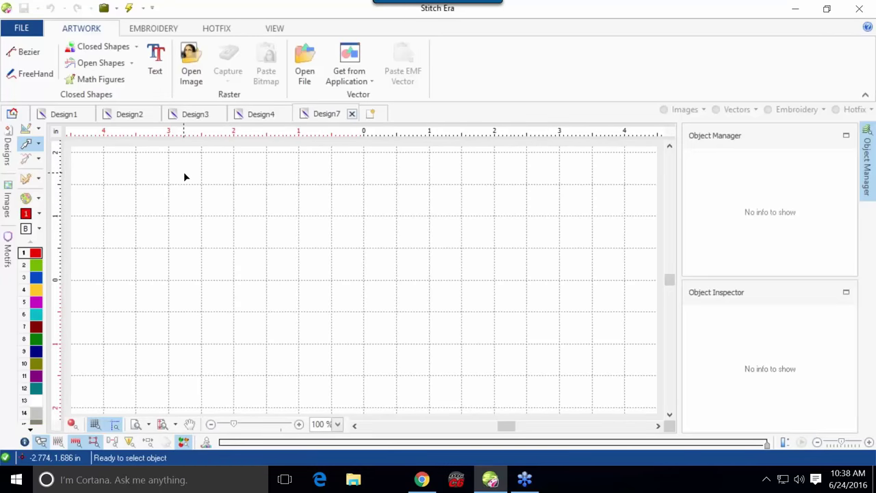
left_click(156, 31)
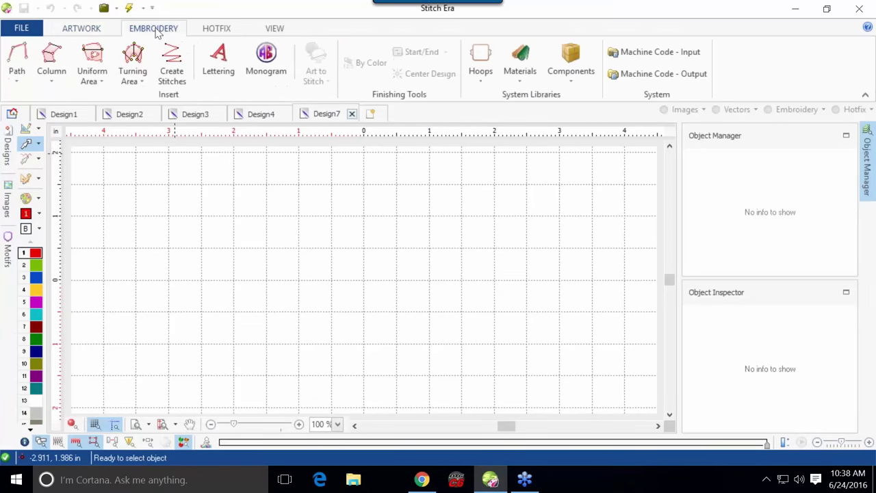
left_click(98, 75)
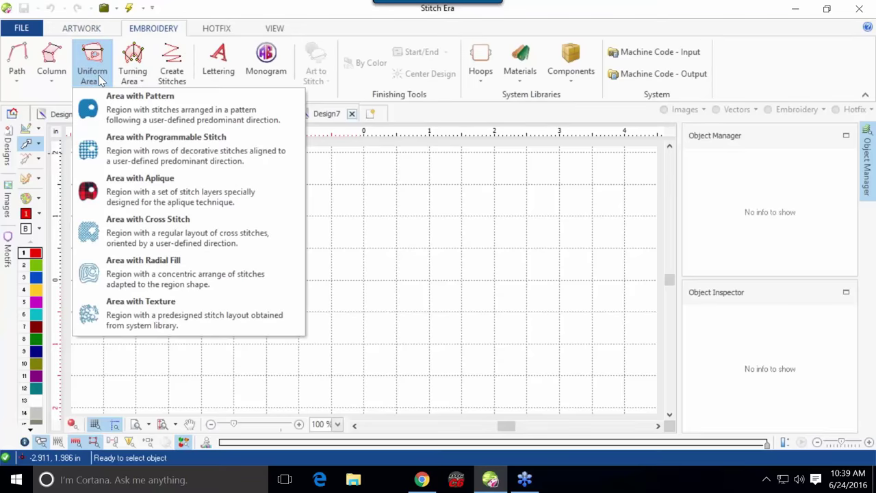
left_click(126, 192)
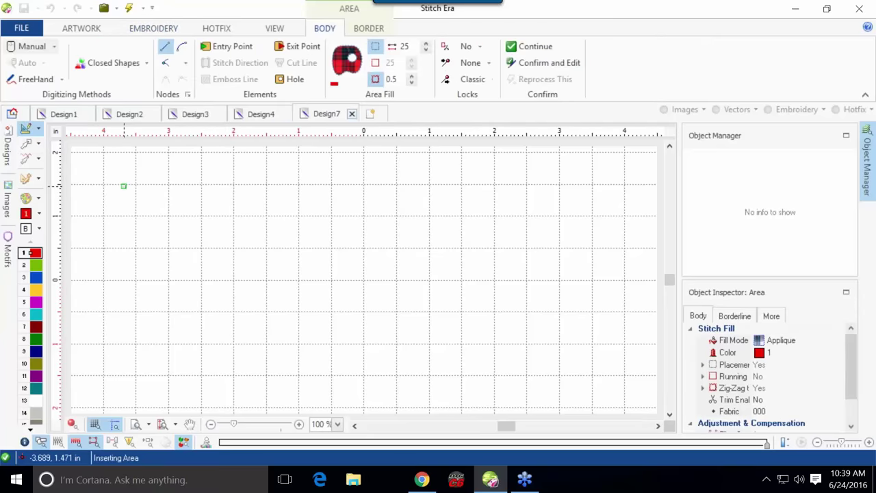
left_click(207, 205)
left_click(227, 189)
left_click(254, 189)
left_click(266, 199)
left_click(274, 199)
left_click(306, 201)
left_click(329, 184)
left_click(346, 186)
left_click(367, 215)
left_click(367, 259)
left_click(342, 293)
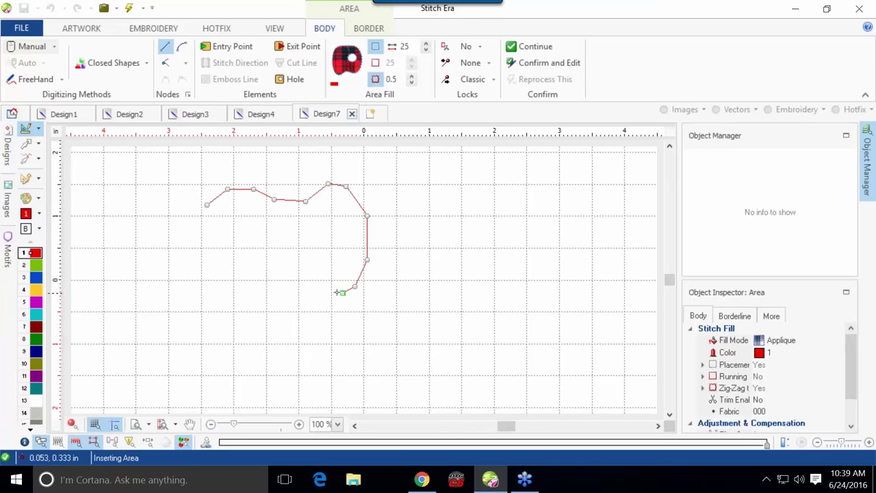
left_click(333, 291)
left_click(321, 279)
left_click(308, 276)
left_click(277, 299)
left_click(258, 300)
left_click(243, 293)
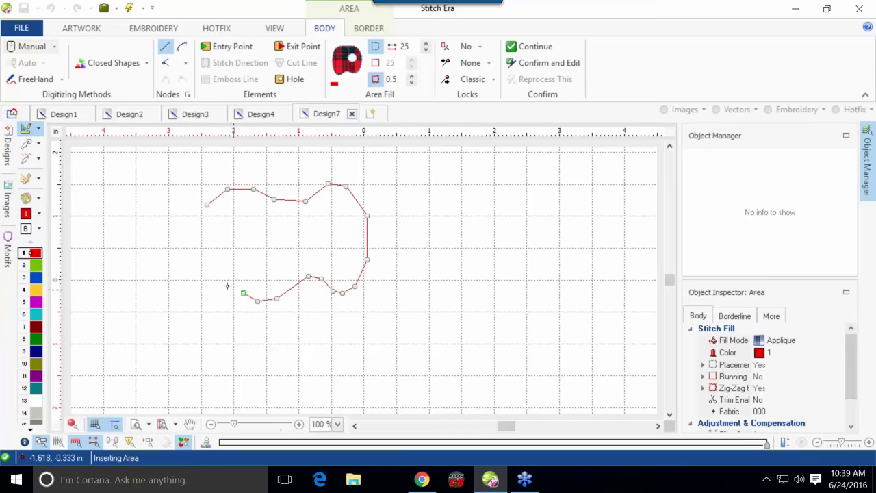
left_click(224, 279)
left_click(223, 263)
left_click(224, 246)
left_click(217, 233)
left_click(210, 222)
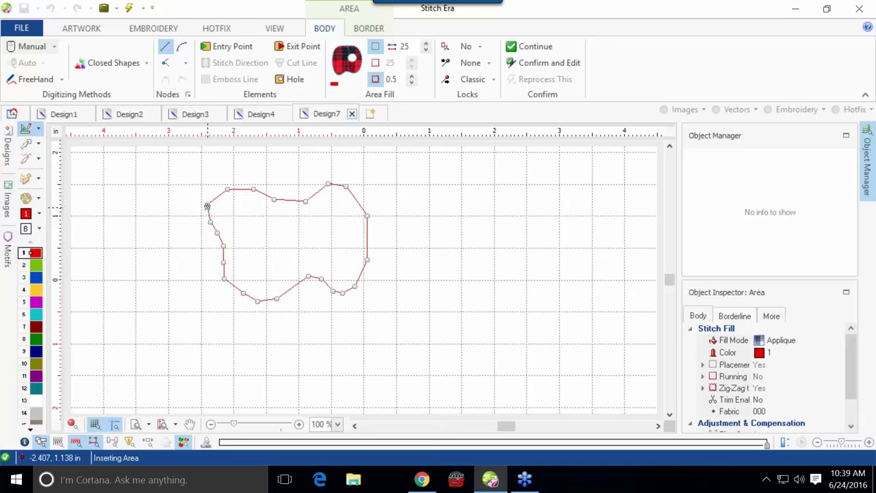
left_click(207, 204)
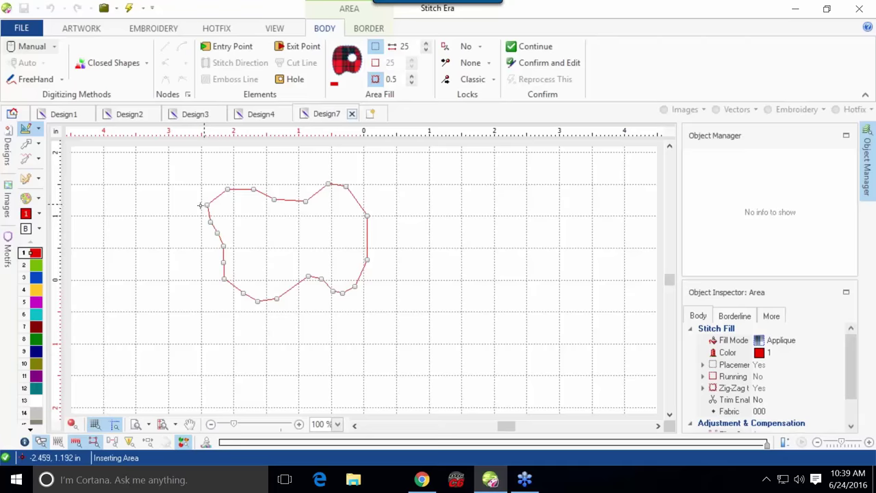
Set the applique area's entry point on the upper-left node and its exit point on the lower-right node, generating the stitches.
left_click(231, 46)
left_click(230, 192)
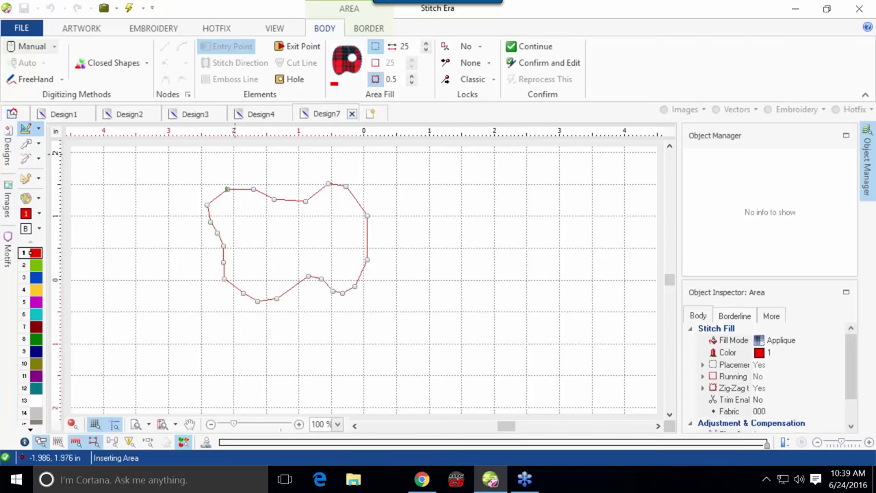
left_click(298, 46)
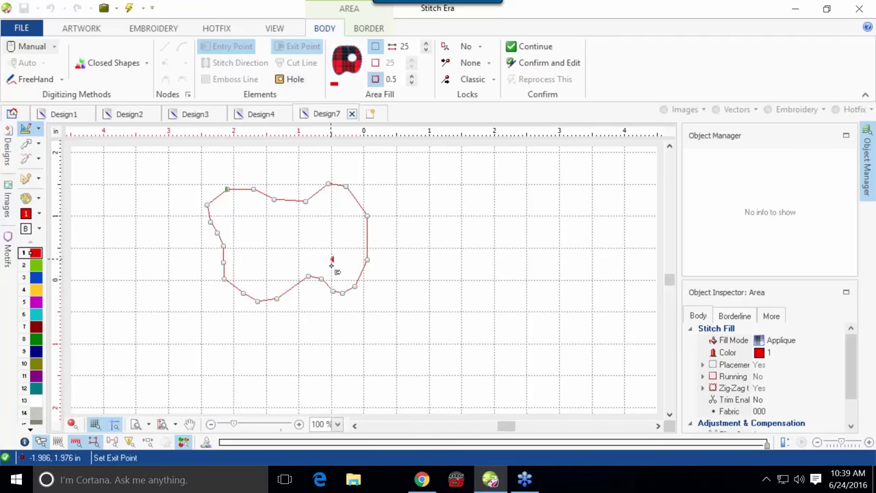
left_click(343, 294)
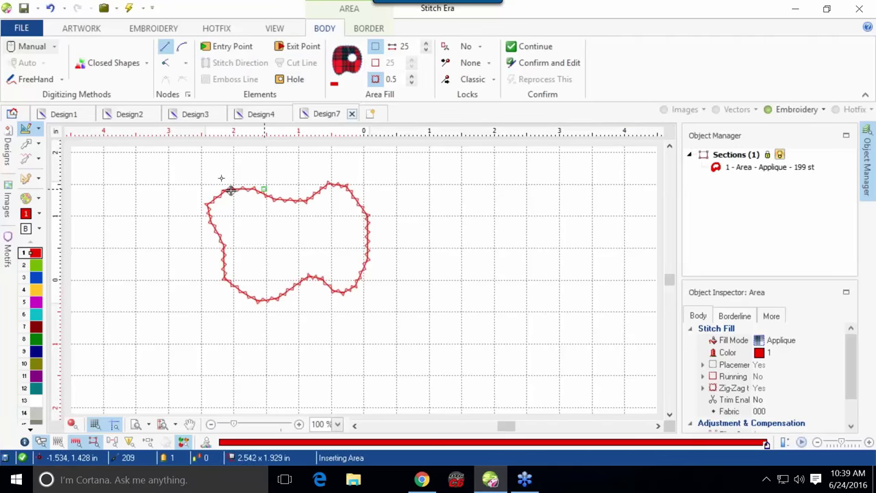
Duplicate the applique area and nudge the copy up and left until it lies exactly over the original.
left_click(26, 144)
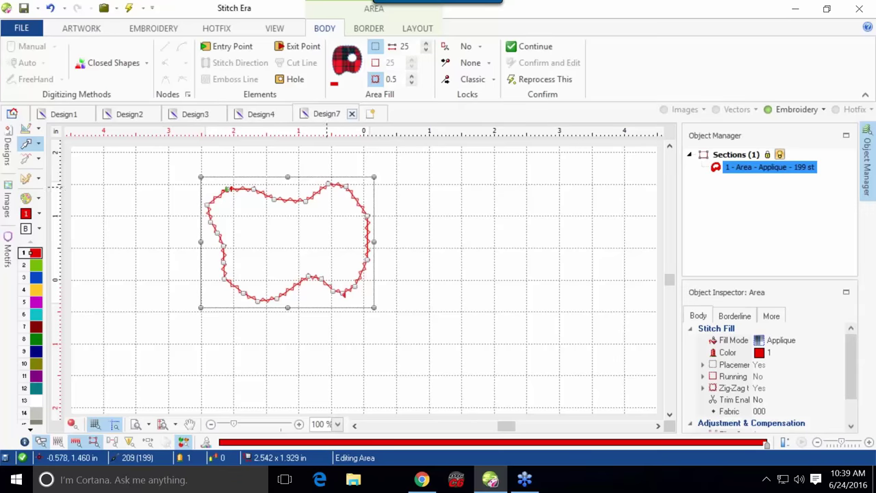
left_click(305, 285)
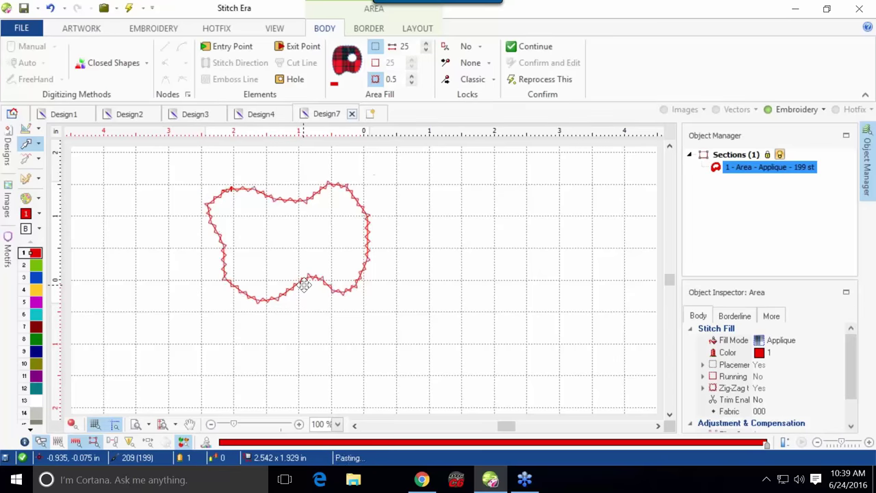
key("ctrl+d")
key("Up")
key("Up")
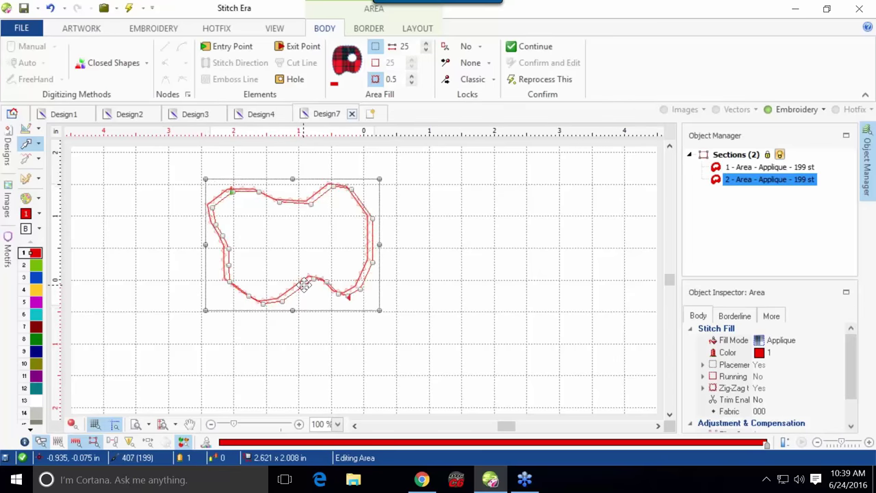
key("Left")
key("Left")
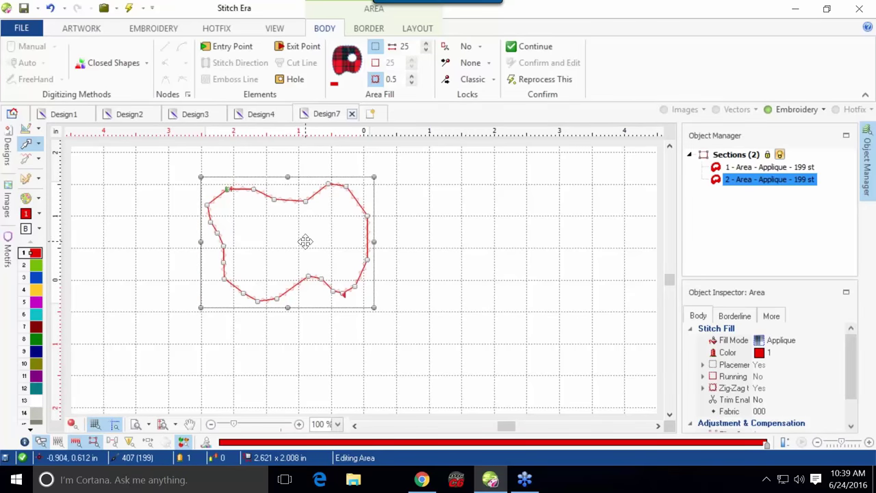
Set the copied area's fill mode to Pattern, try Zig-Zag, and set it back to Pattern.
left_click(776, 347)
left_click(775, 347)
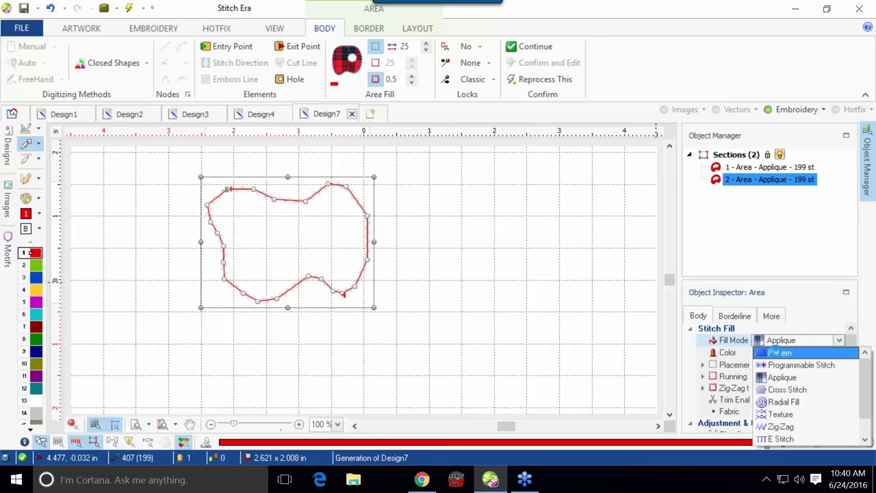
left_click(777, 353)
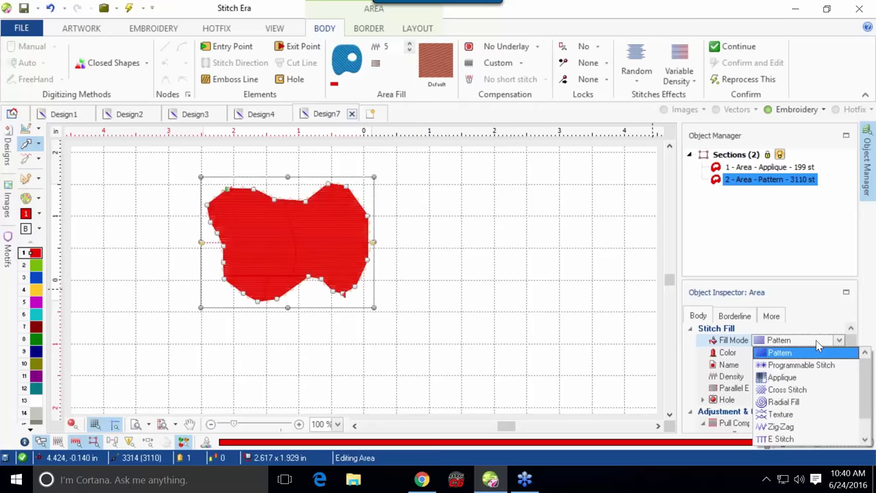
left_click(782, 426)
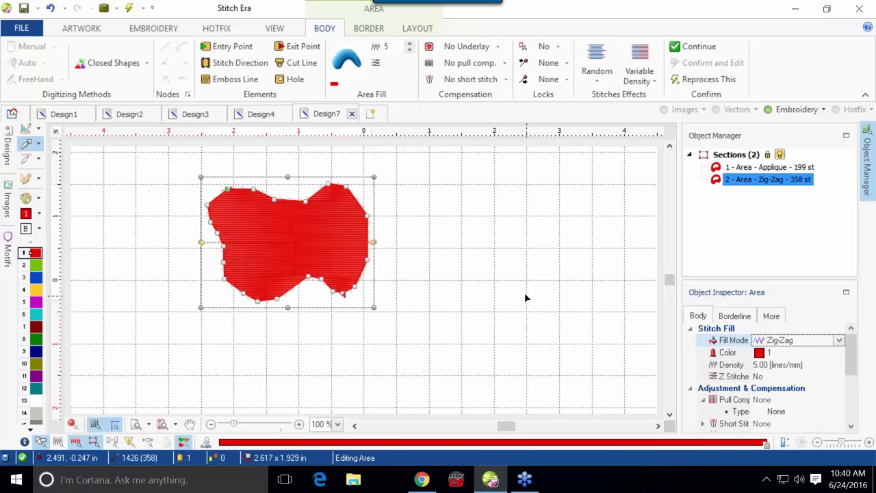
left_click(774, 341)
left_click(776, 342)
left_click(776, 341)
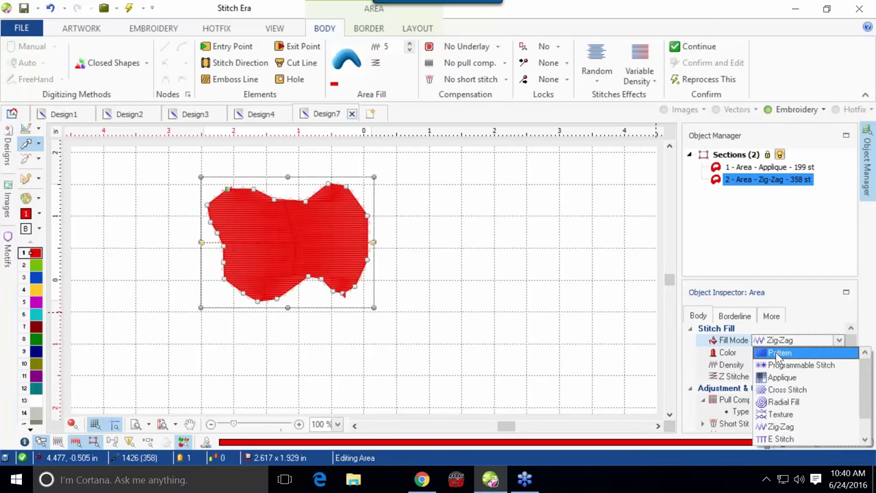
key("Return")
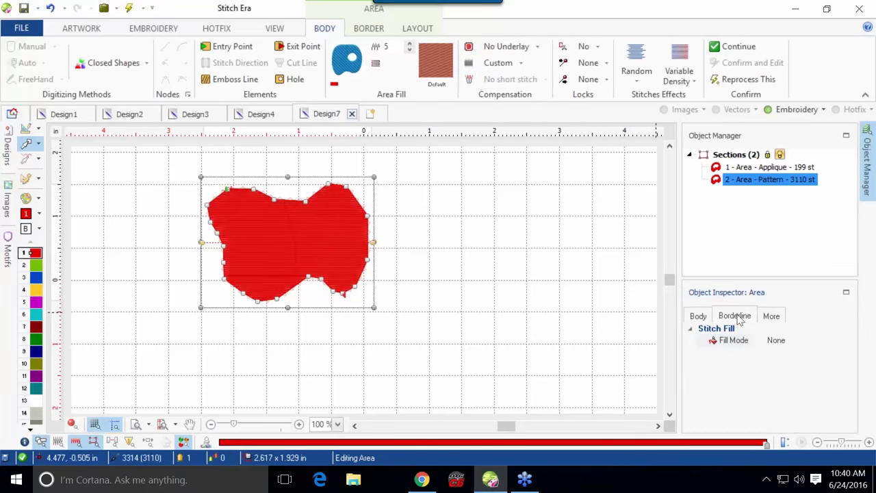
Add a Zig-Zag borderline to the Pattern area and deselect it.
left_click(774, 339)
left_click(778, 341)
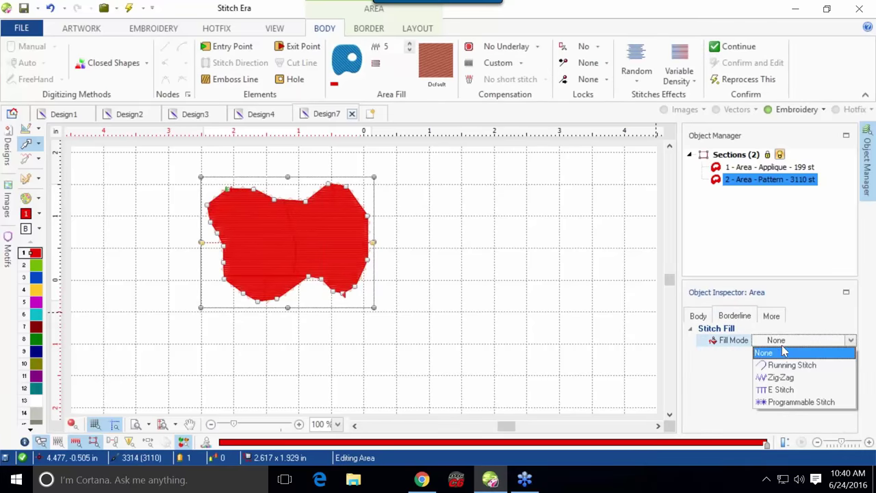
left_click(785, 381)
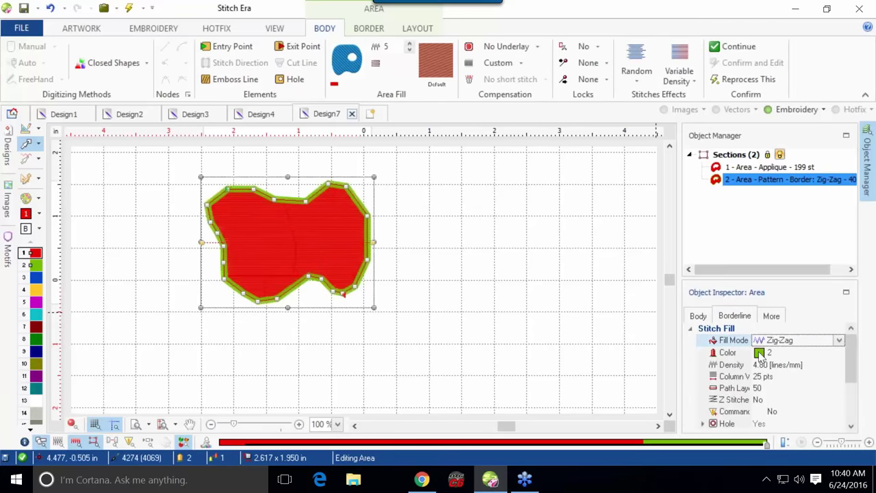
key("Escape")
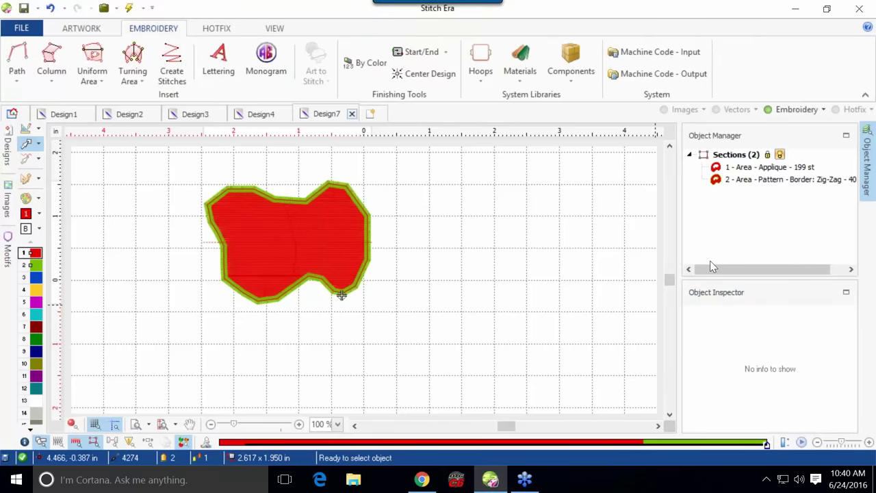
Separate the Pattern area's Zig-Zag border into its own path section.
left_click(768, 183)
right_click(338, 254)
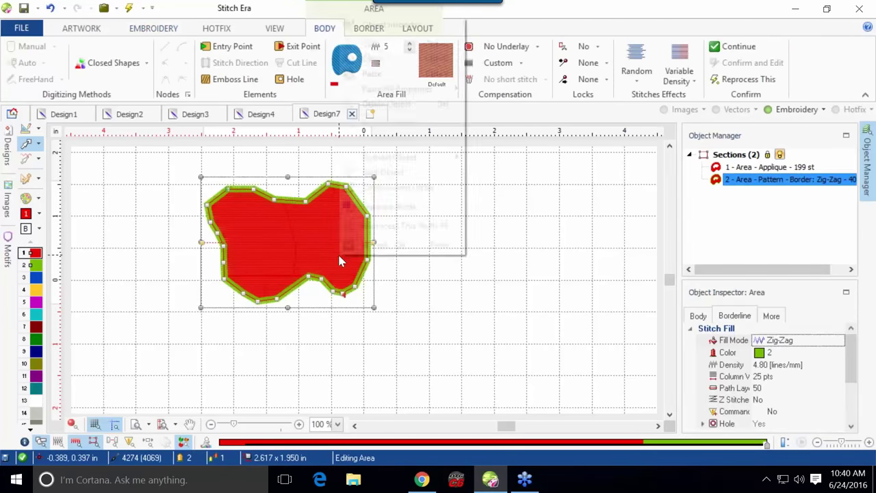
left_click(374, 207)
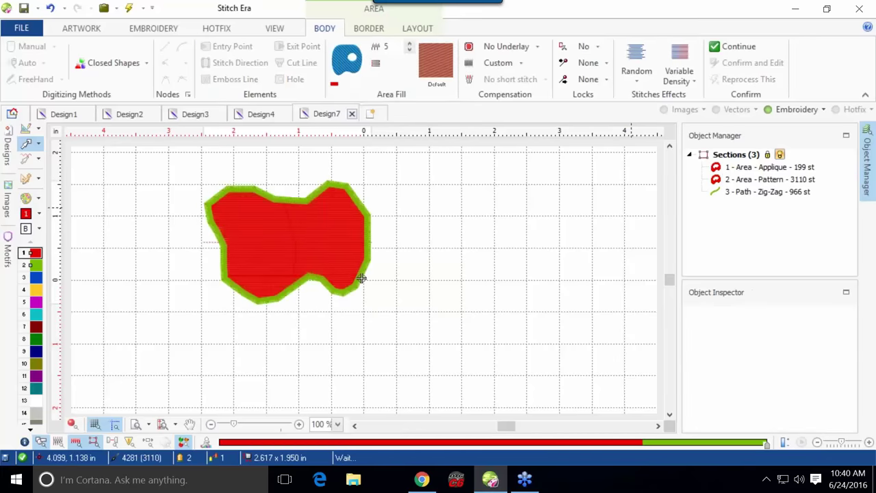
Delete the red Pattern area section, keeping the applique area and the green border path.
left_click(731, 181)
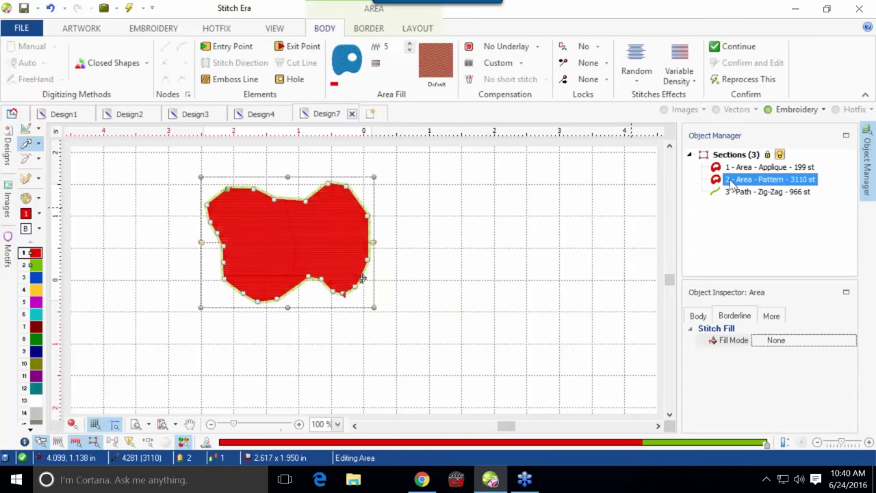
right_click(319, 243)
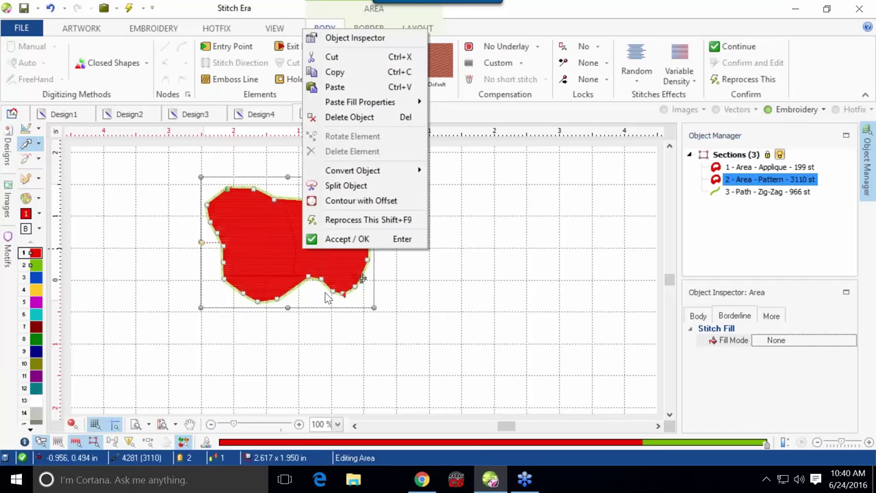
left_click(351, 118)
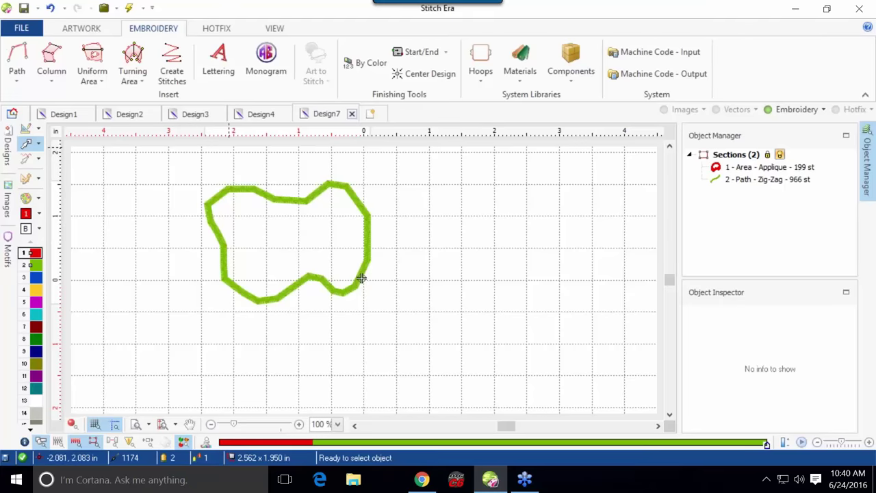
Check the Uniform Area types, and delete the green Zig-Zag border path.
left_click(85, 76)
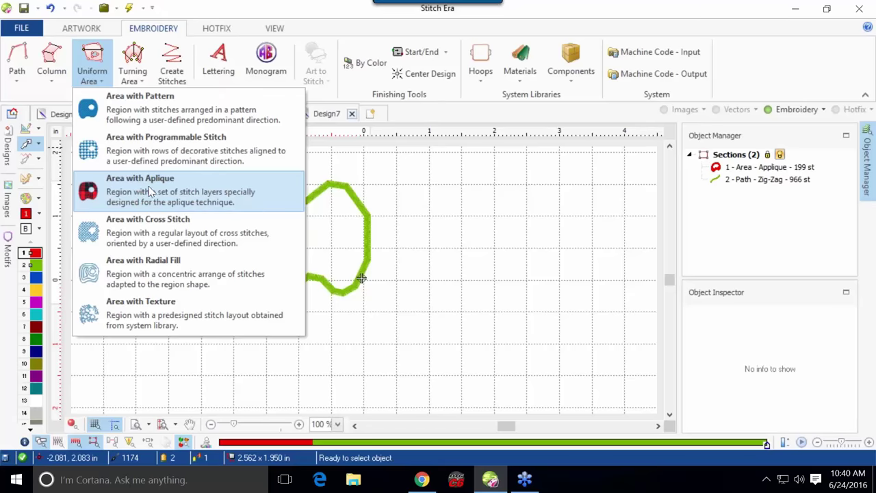
left_click(375, 181)
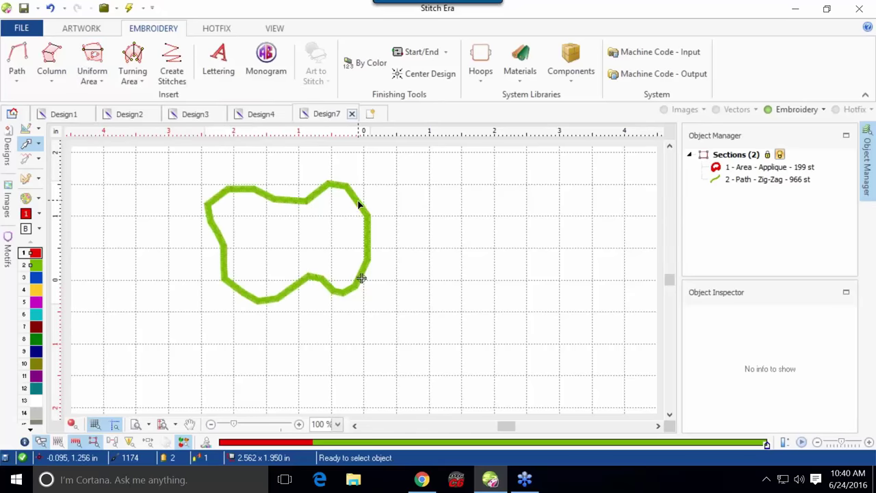
left_click(358, 200)
key("Delete")
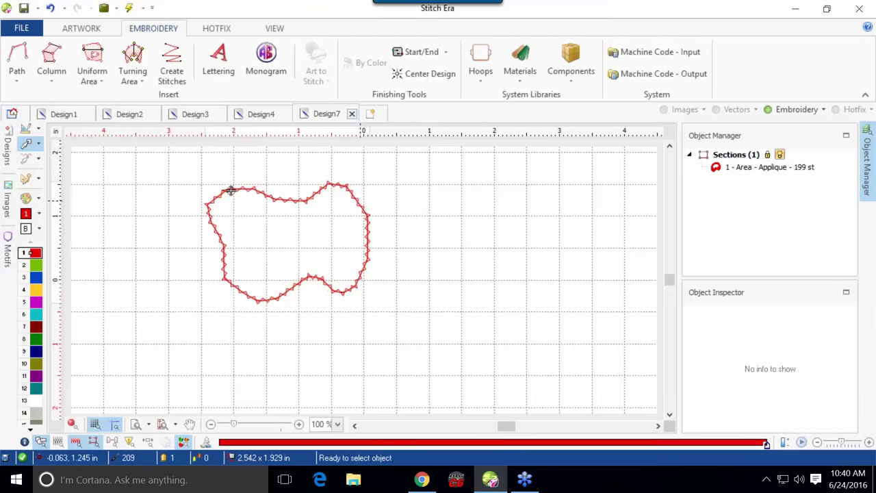
Duplicate the applique area in place and give the copy a Zig-Zag borderline.
left_click(359, 204)
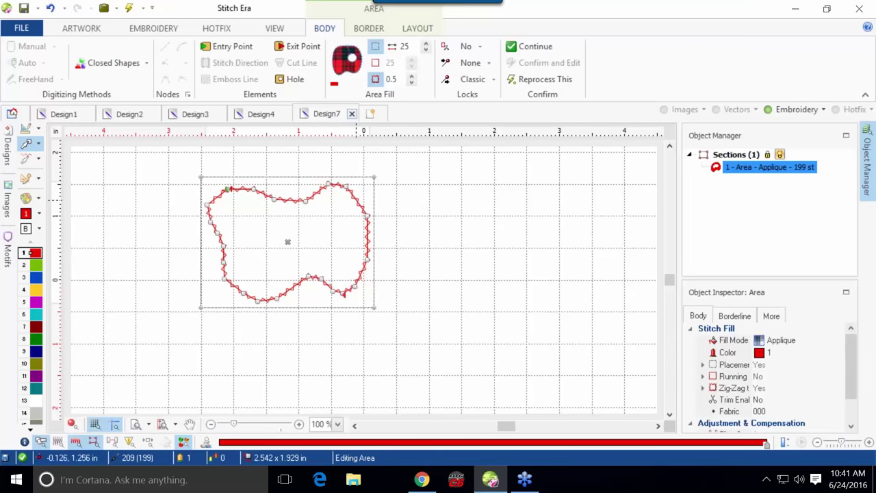
key("ctrl+d")
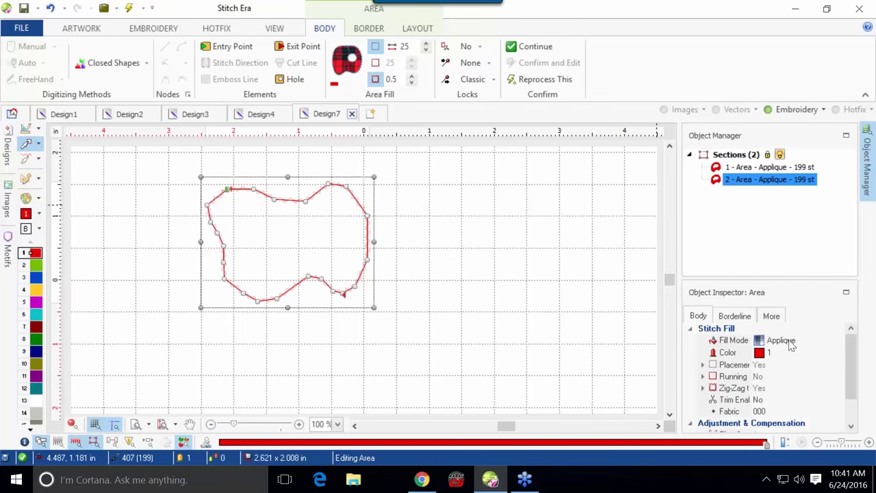
left_click(737, 318)
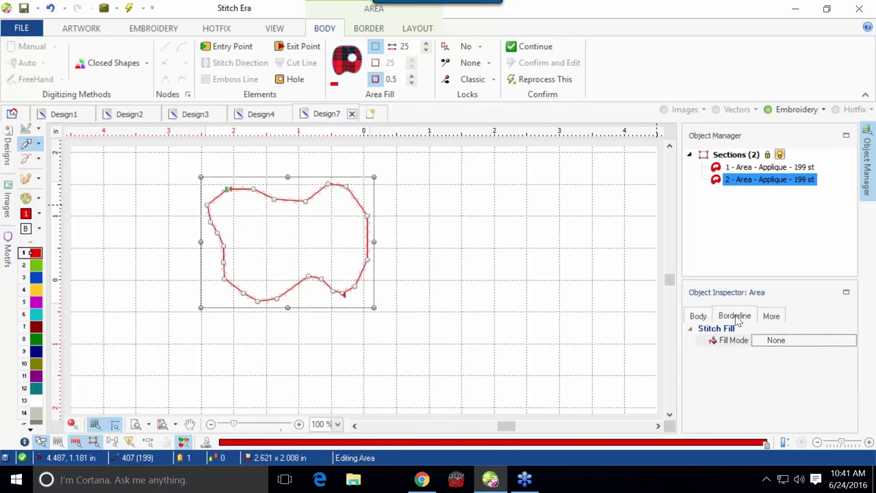
left_click(761, 346)
left_click(761, 346)
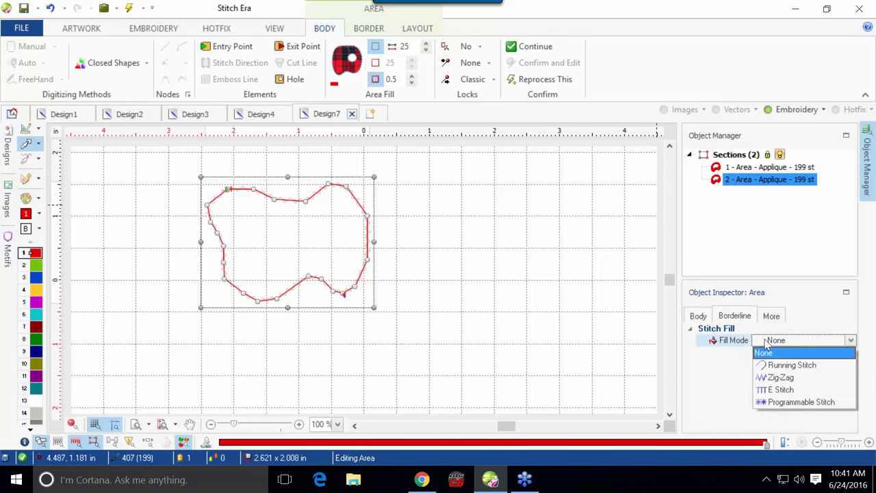
left_click(778, 379)
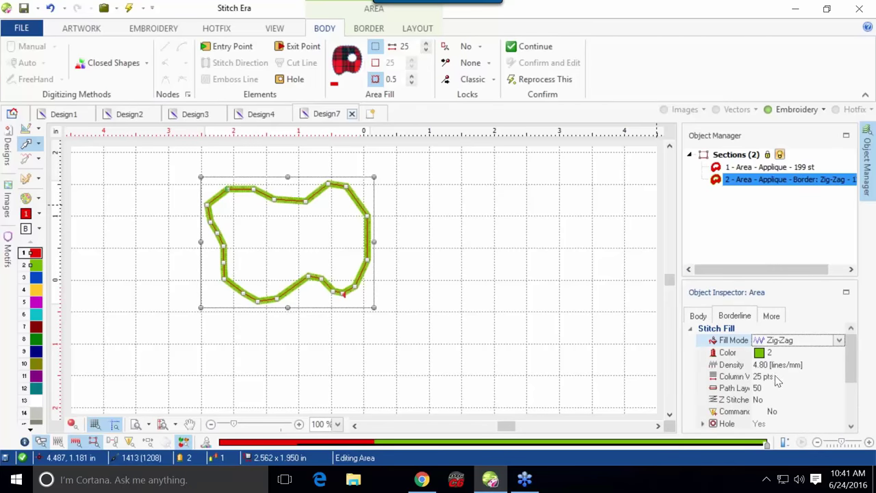
Separate the Zig-Zag border from the duplicated applique area and delete that duplicate area.
right_click(356, 253)
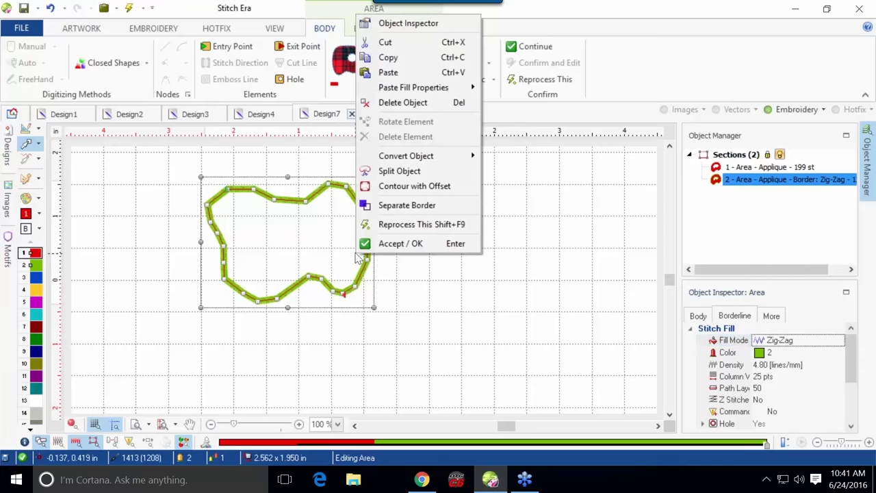
left_click(395, 208)
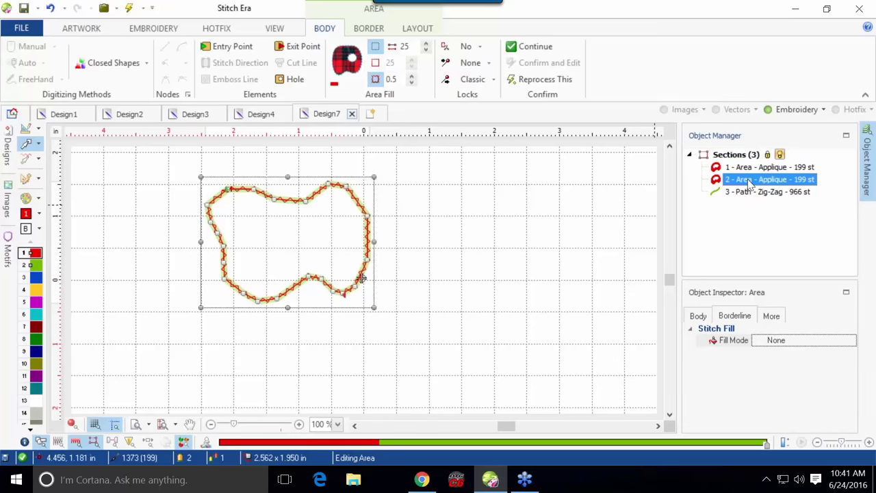
right_click(357, 247)
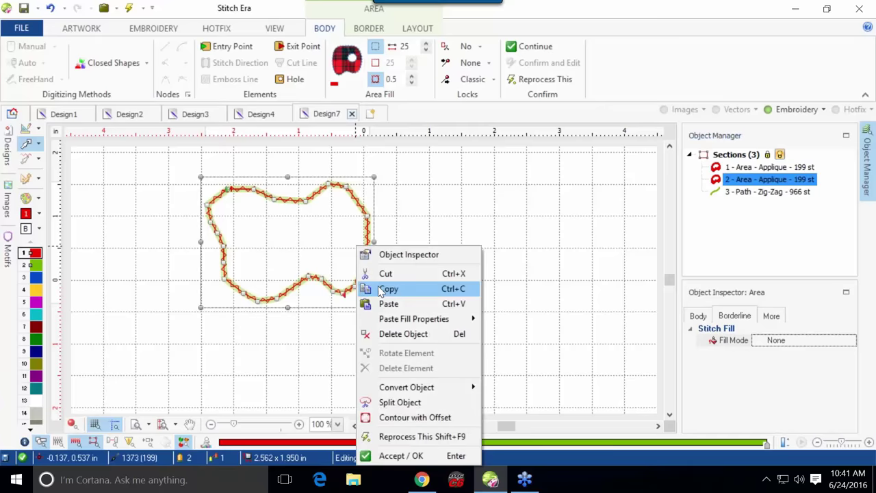
left_click(394, 335)
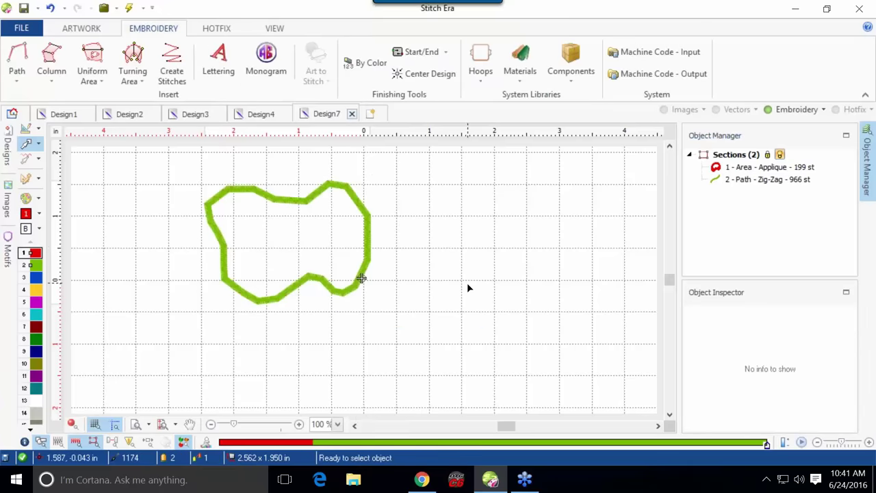
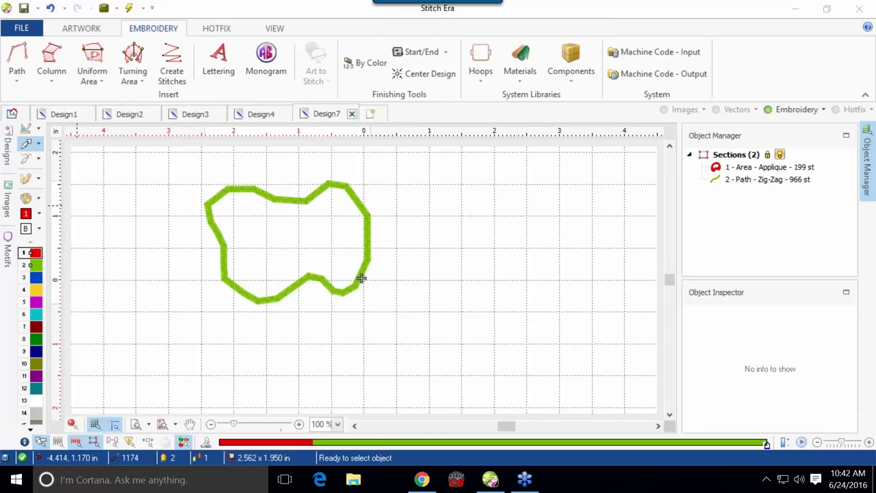
Place the ASR-003 raster image beside the green outline, and filter its colors and convert it to vectors.
left_click(9, 208)
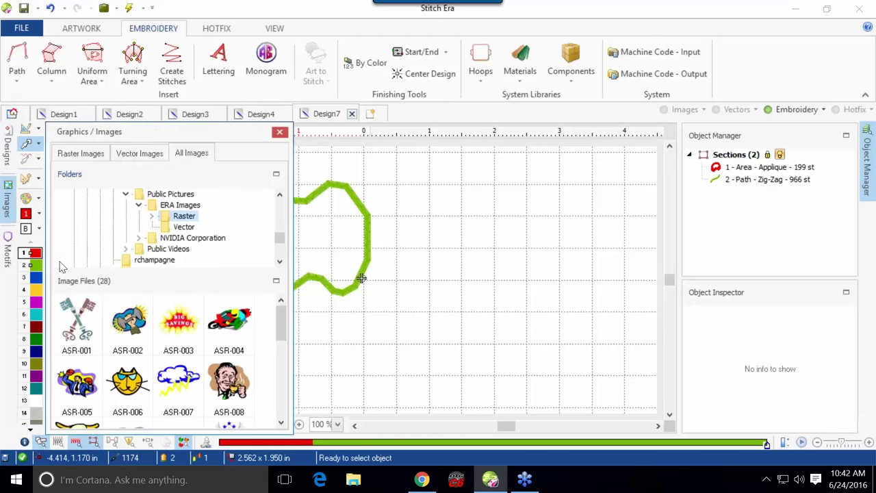
left_click_drag(191, 330, 470, 225)
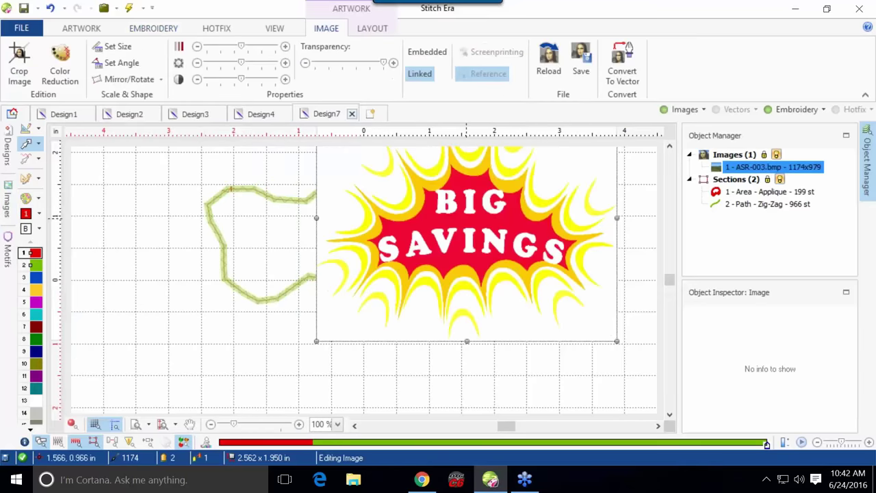
left_click(622, 65)
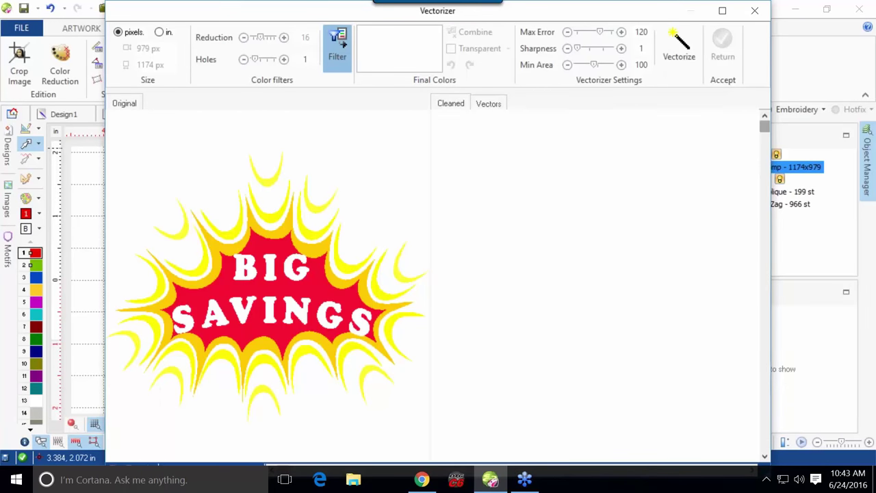
left_click(335, 38)
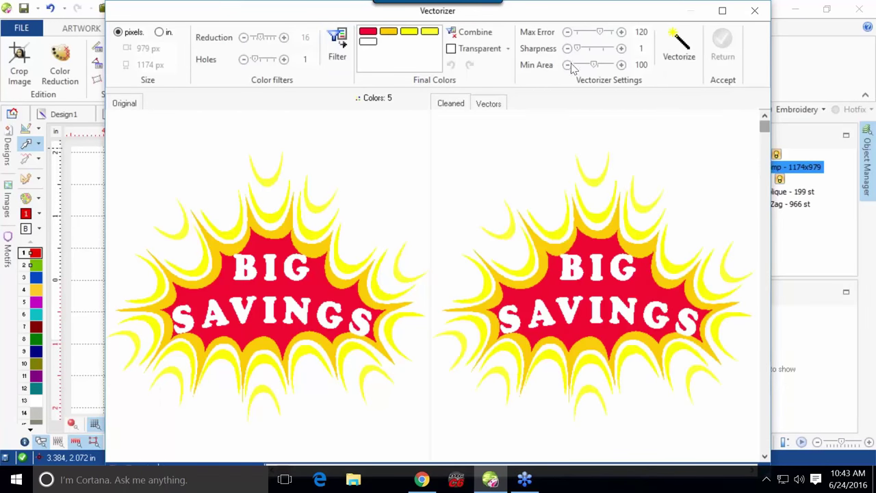
left_click(693, 42)
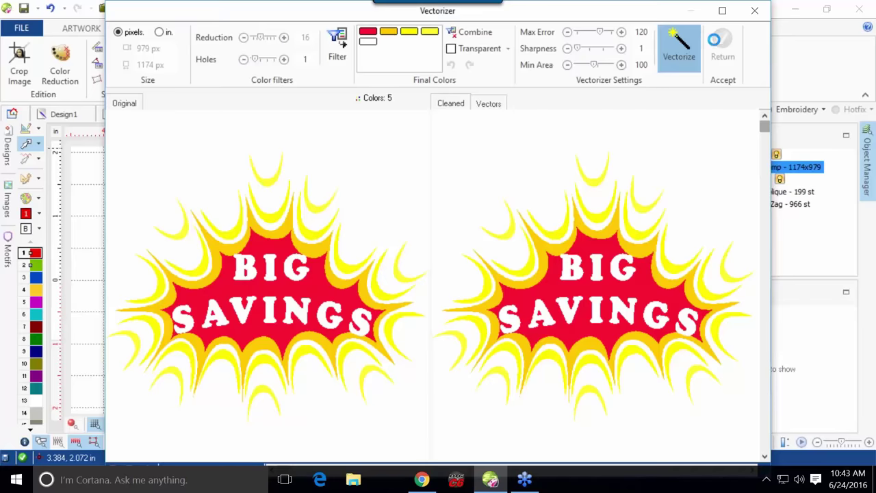
left_click(724, 45)
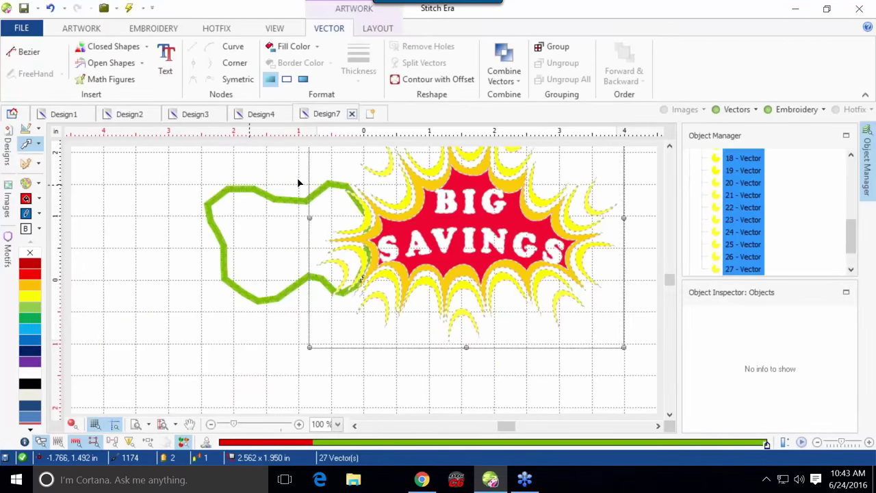
Delete the applique area and Zig-Zag path sections together, keeping only the vector artwork.
left_click_drag(849, 240, 851, 259)
left_click(797, 258)
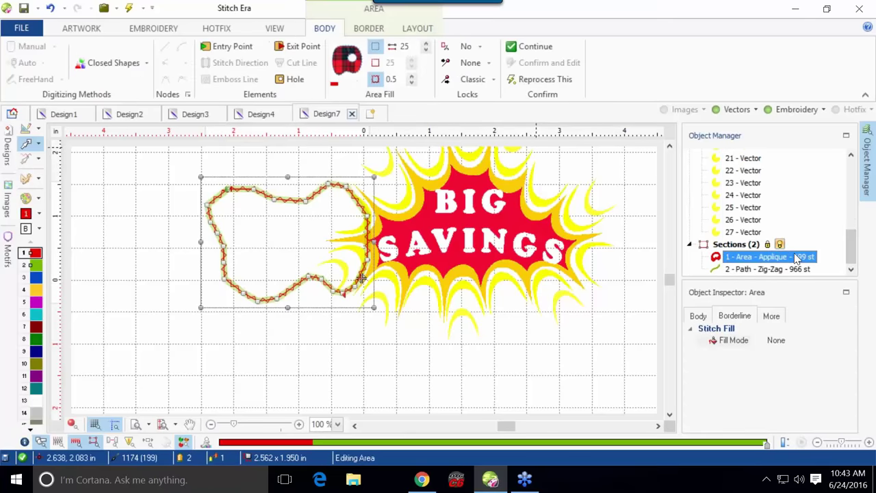
left_click(789, 270, "shift")
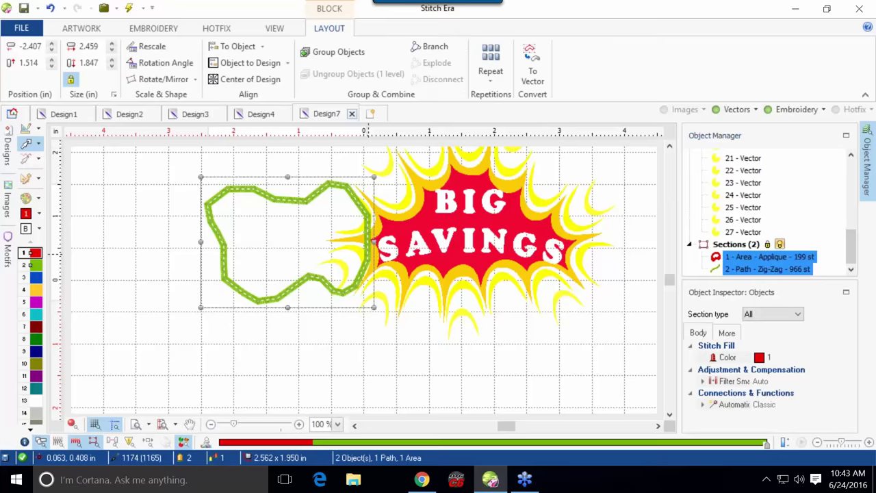
right_click(369, 257)
left_click(415, 124)
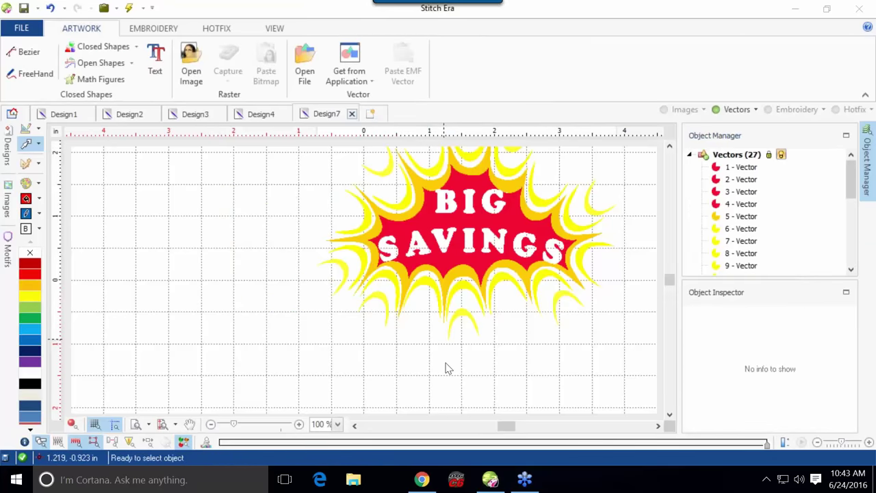
Check the save and export options available for the vector artwork.
left_click(671, 149)
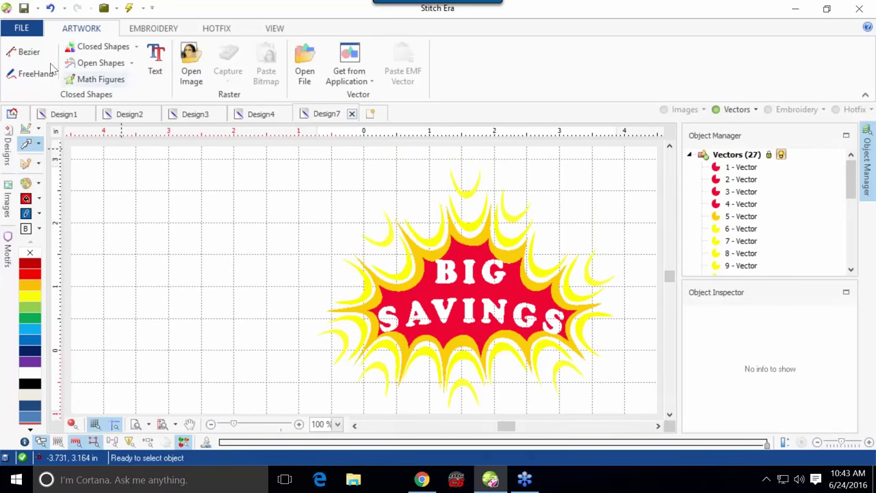
left_click(24, 28)
left_click(31, 84)
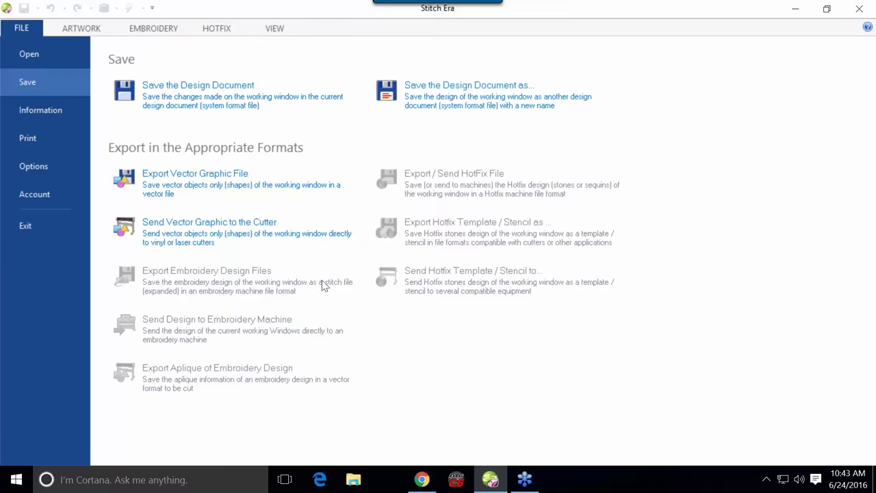
left_click(23, 28)
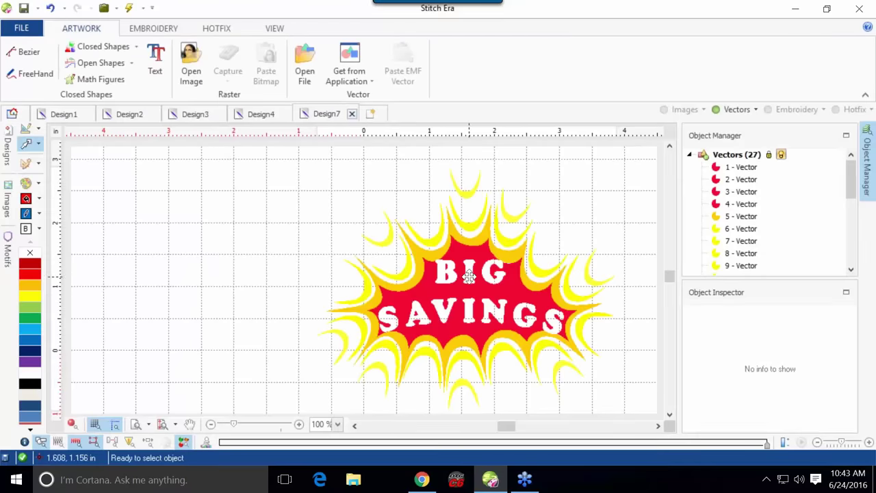
Move the red BIG SAVINGS vector out of the burst, and undo the move.
left_click(462, 254)
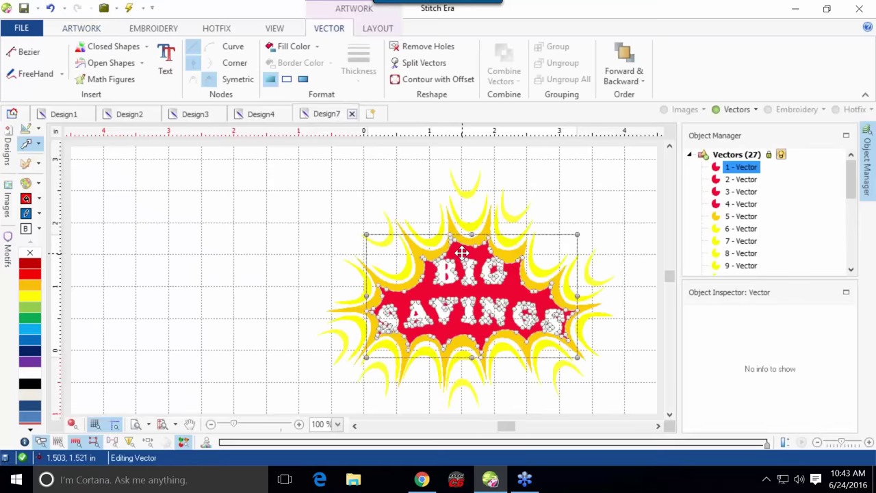
left_click_drag(463, 253, 223, 197)
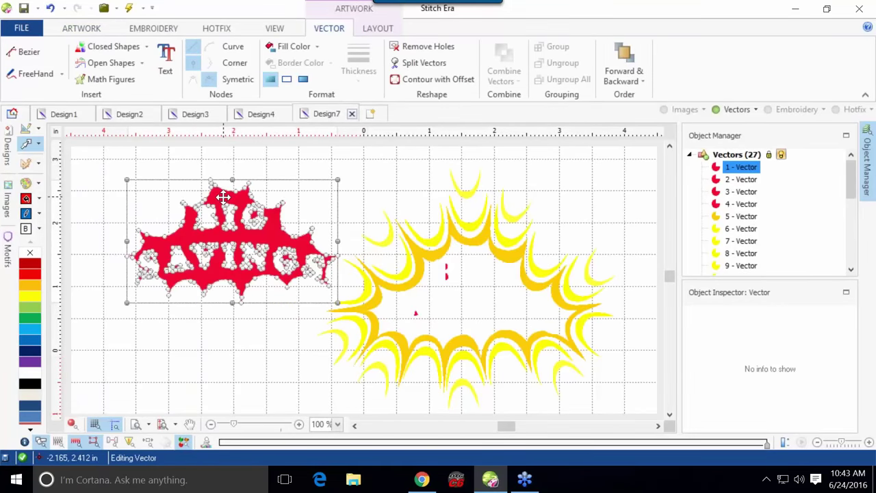
key("ctrl+z")
left_click(223, 197)
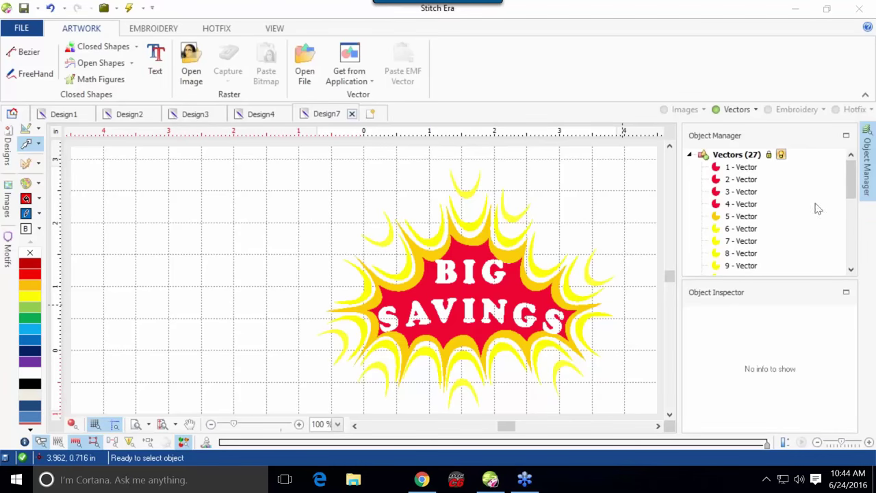
Look through the list of vectors and review the design's save and export choices again.
left_click(853, 190)
left_click_drag(852, 190, 852, 195)
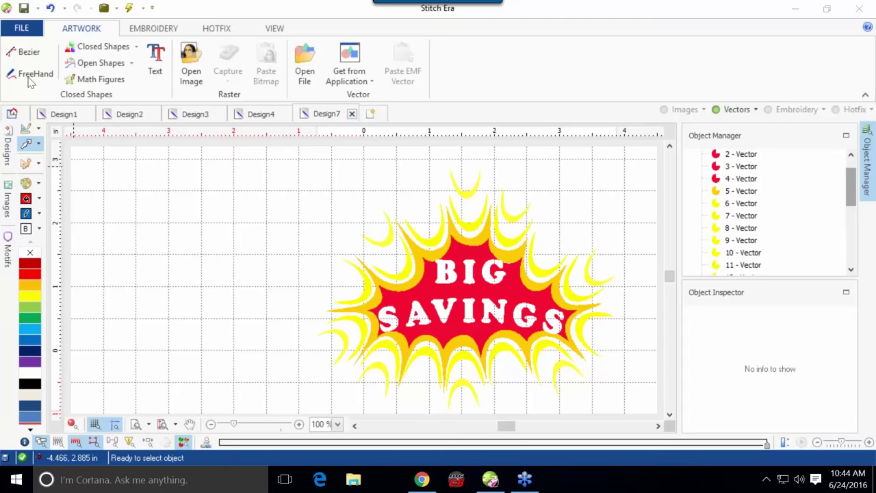
left_click(22, 28)
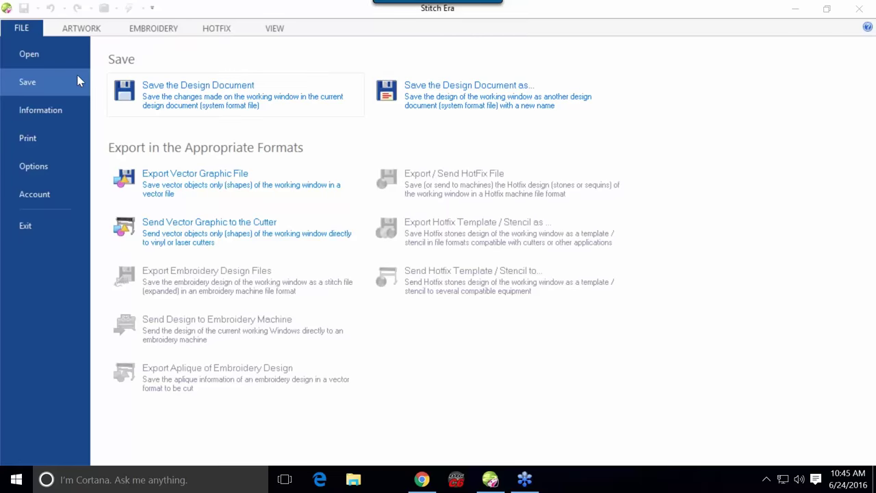
left_click(27, 31)
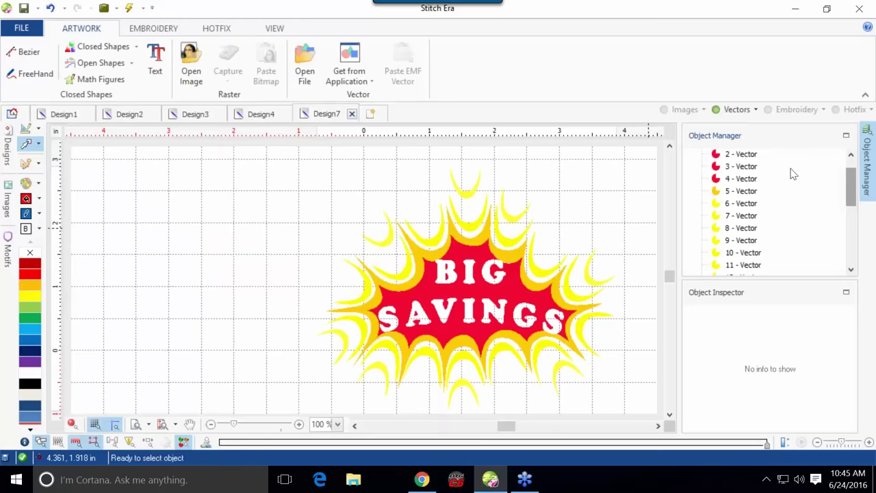
Hide the Object Manager and add the embroidery lettering "Winn Dixie" over the burst artwork.
left_click(868, 165)
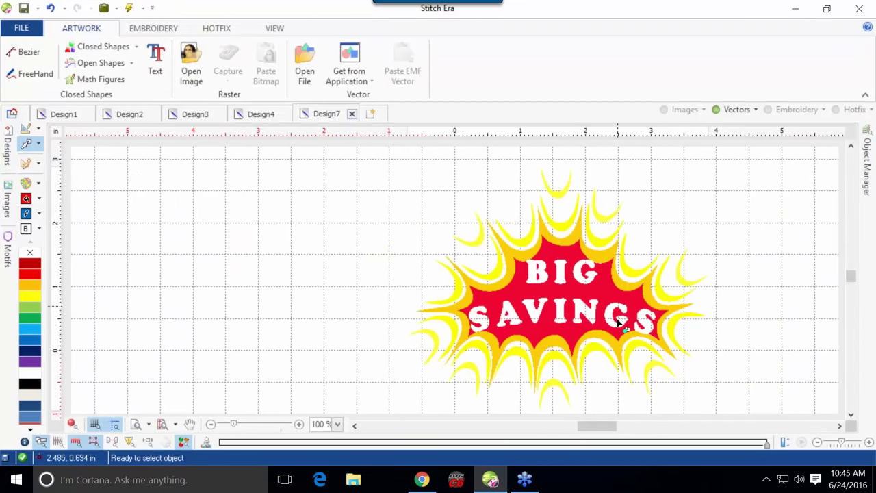
left_click(840, 426)
left_click(841, 427)
left_click(840, 427)
left_click(840, 426)
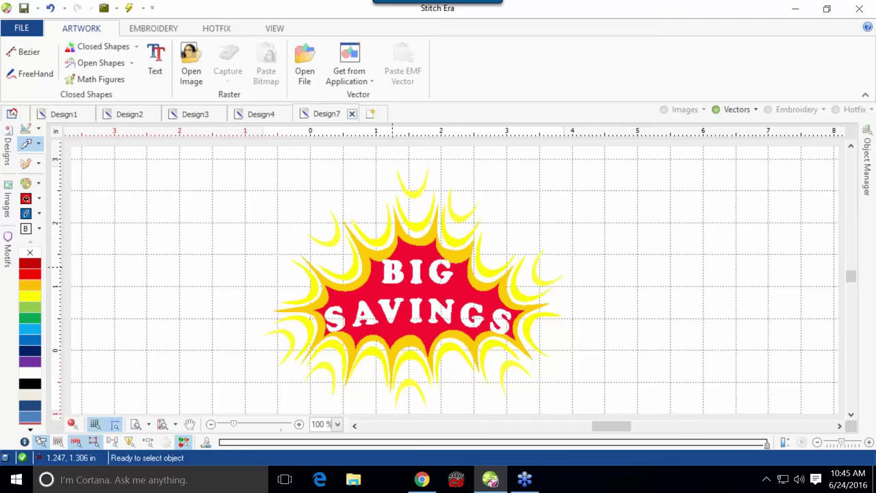
scroll(420, 285, "down", 1)
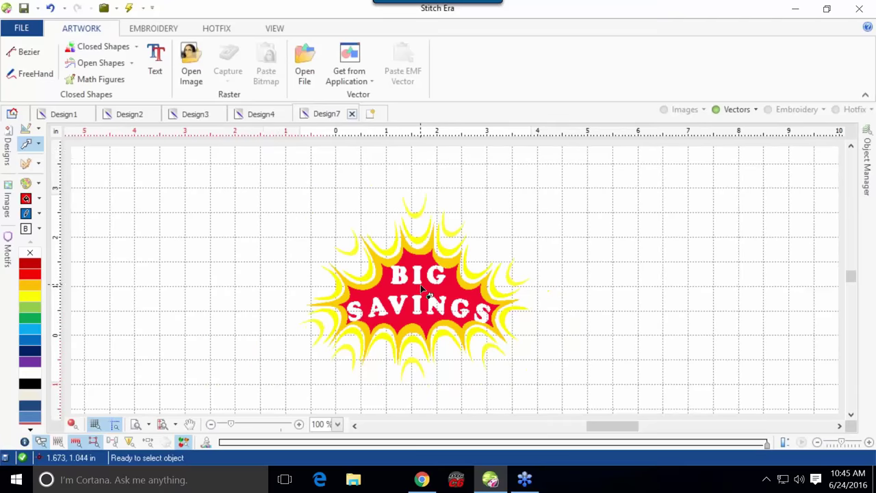
left_click(150, 29)
left_click(218, 55)
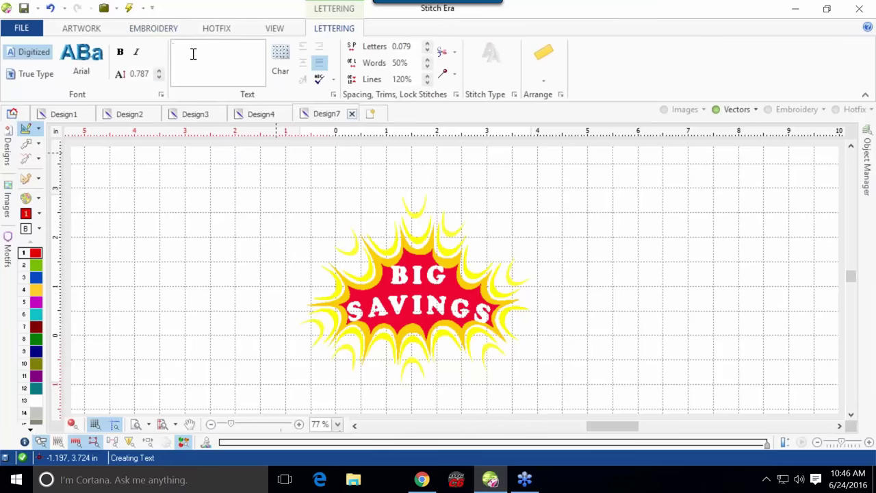
type("Winn Dixie")
key("Return")
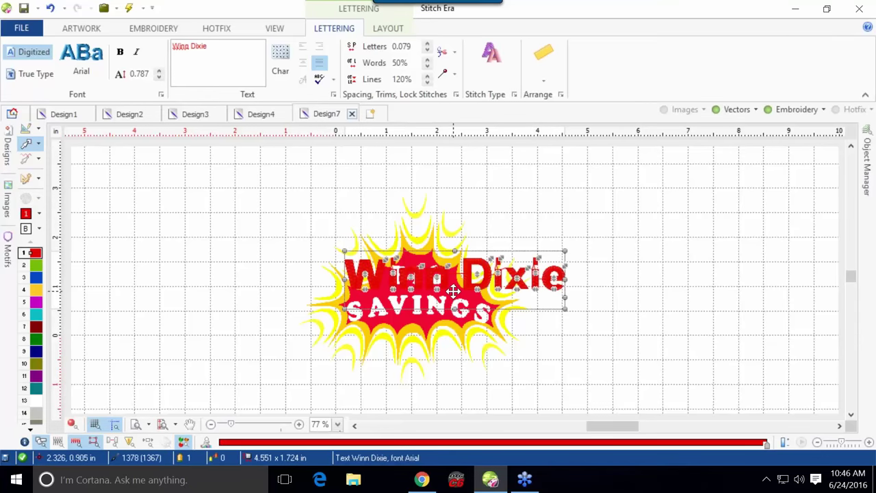
Move the "Winn Dixie" lettering above the burst and apply the Upper arc arrangement to it.
left_click_drag(454, 291, 416, 220)
left_click(543, 73)
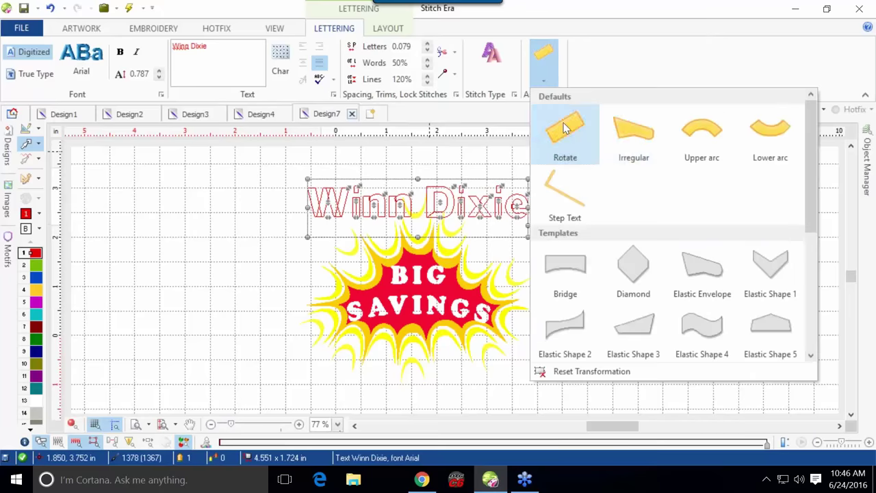
left_click(677, 143)
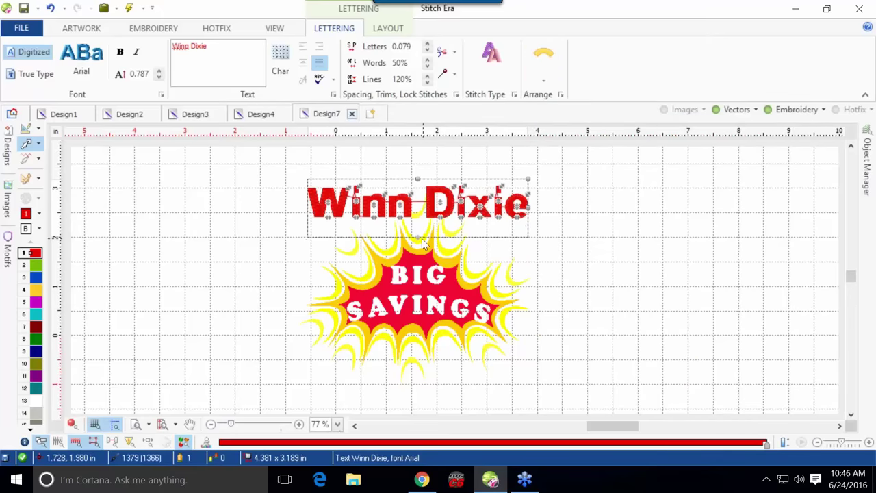
Raise the "Winn Dixie" lettering's arc just above the burst and recolor the lettering with blue thread color 3.
left_click_drag(418, 236, 418, 212)
left_click(30, 278)
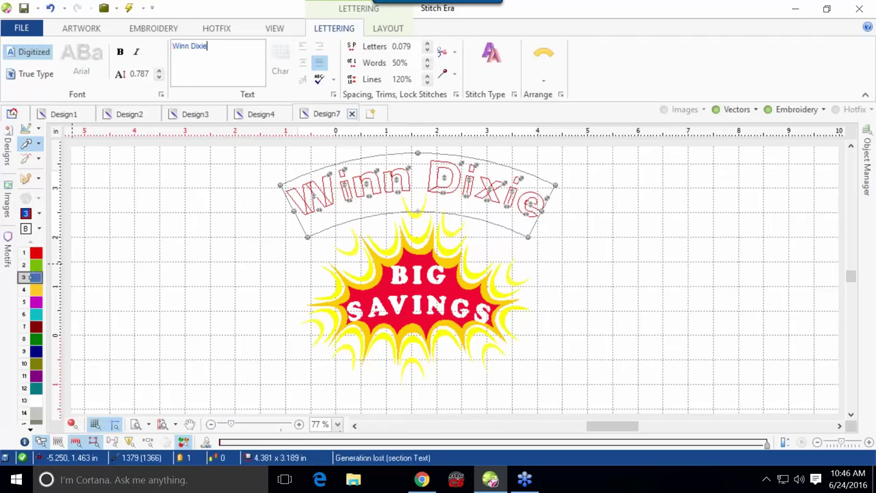
key("Escape")
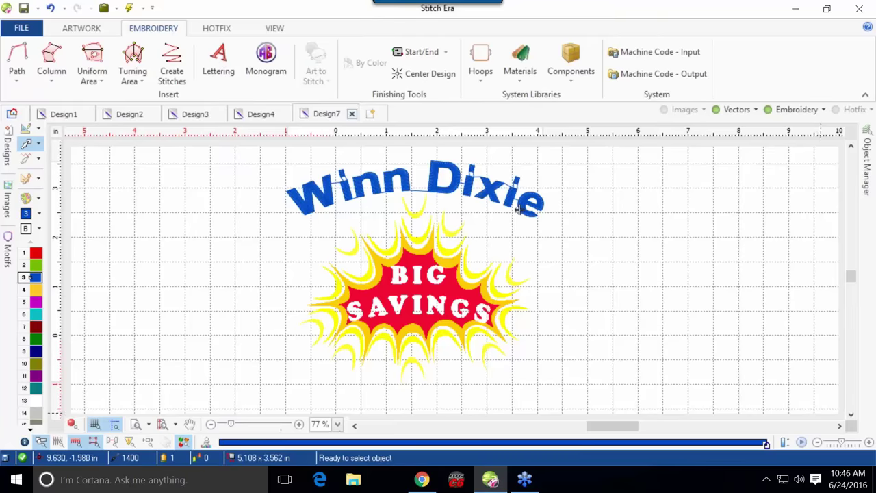
Add the embroidery lettering "2016" and place it centered below the BIG SAVINGS burst.
left_click(851, 415)
left_click(852, 414)
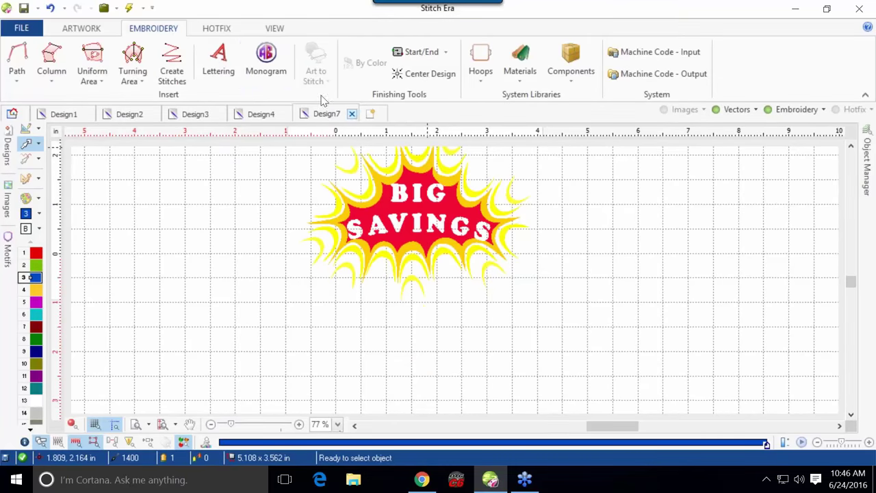
left_click(218, 59)
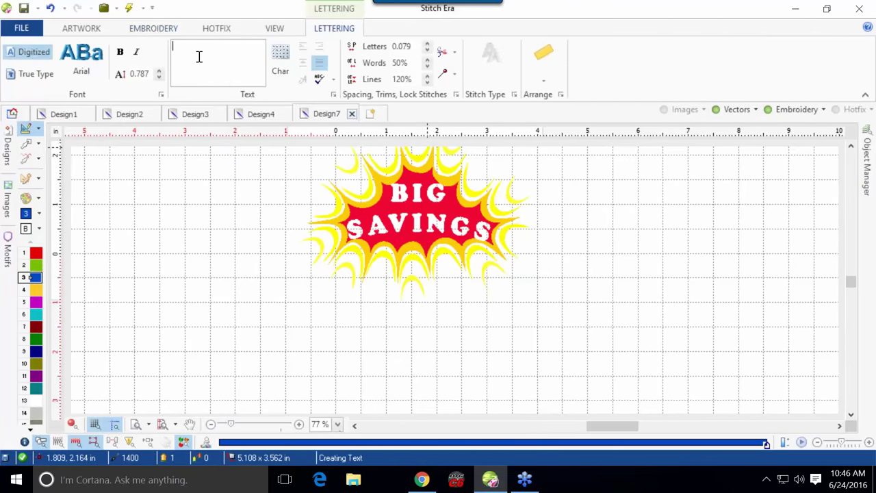
type("2016")
key("Return")
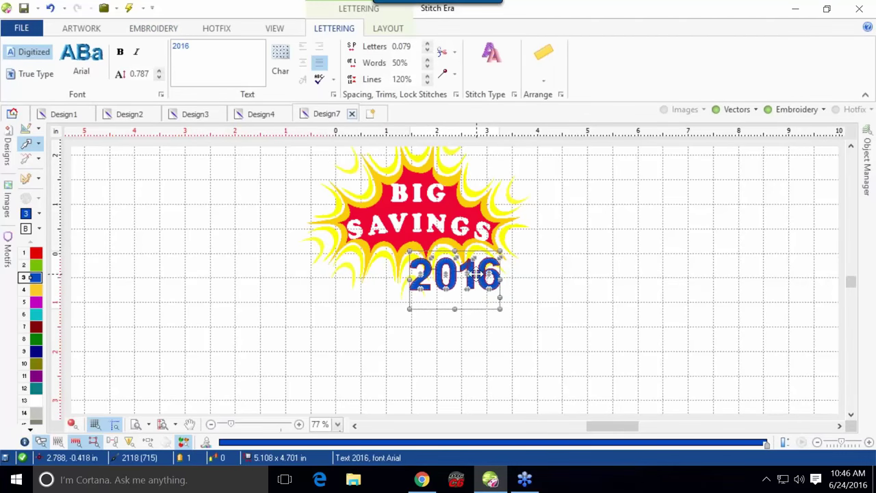
left_click_drag(464, 281, 417, 323)
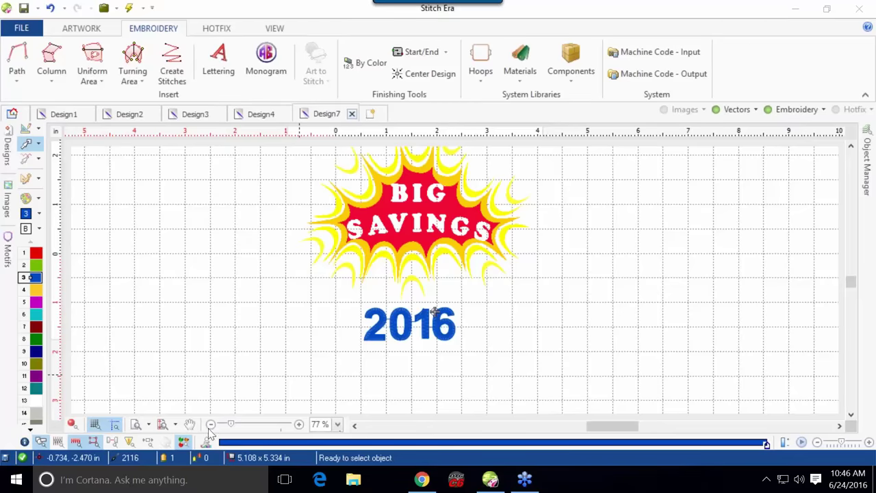
Change the year lettering below the burst to "2017".
left_click(162, 425)
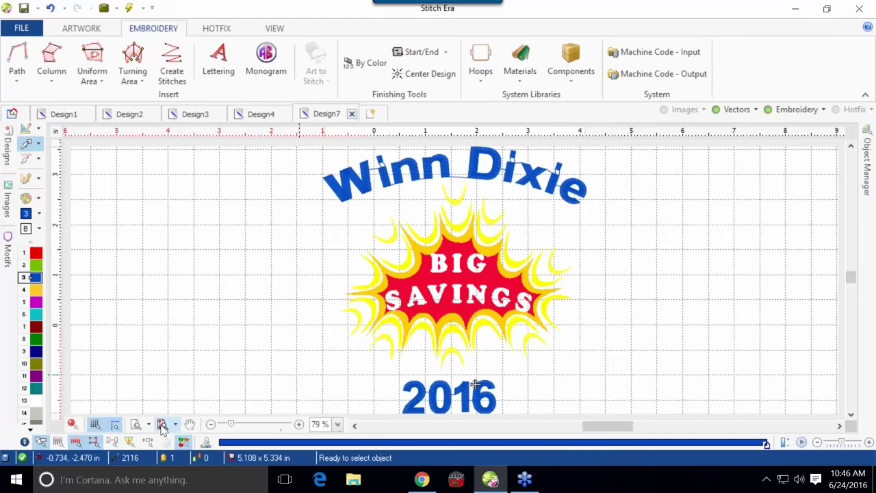
scroll(479, 299, "down", 2)
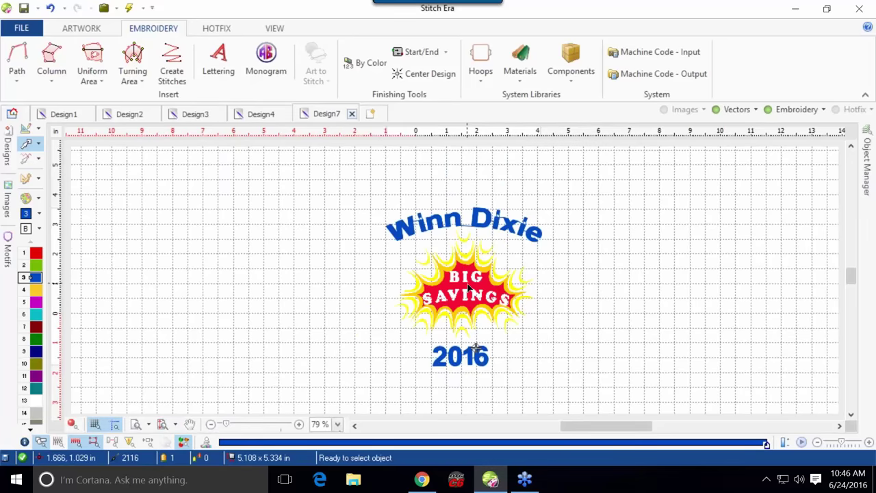
left_click(460, 356)
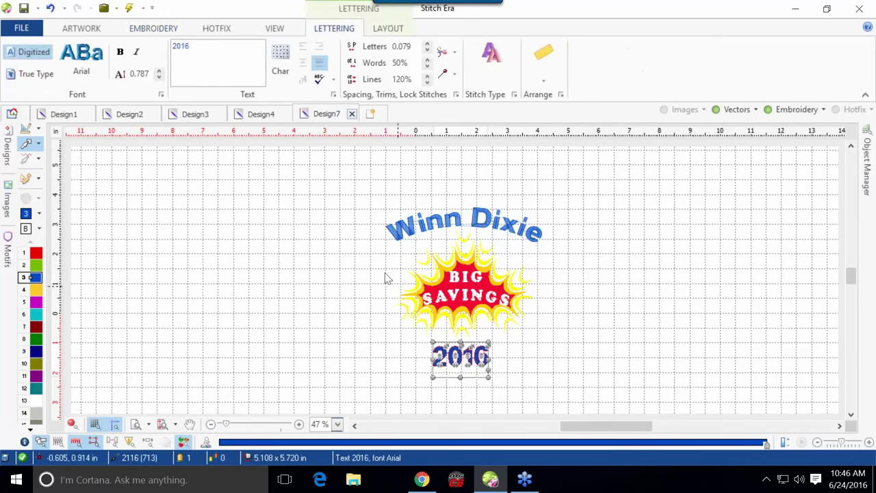
left_click(206, 50)
key("BackSpace")
type("7")
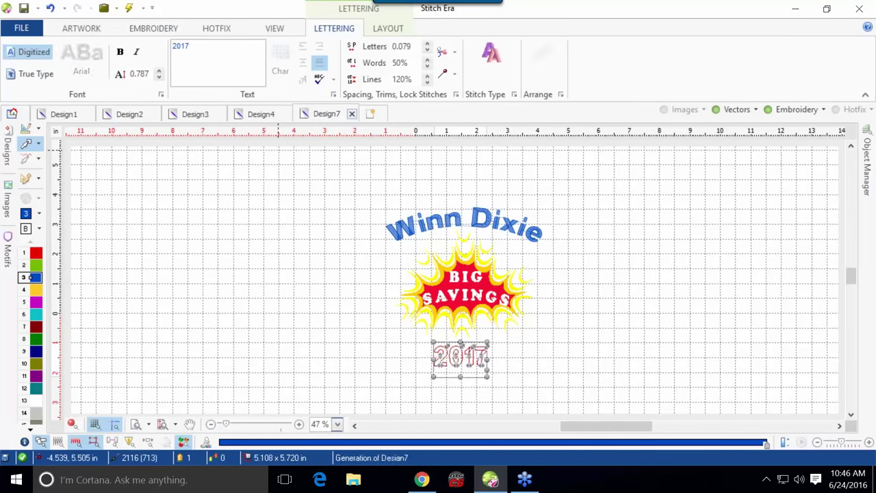
left_click(303, 253)
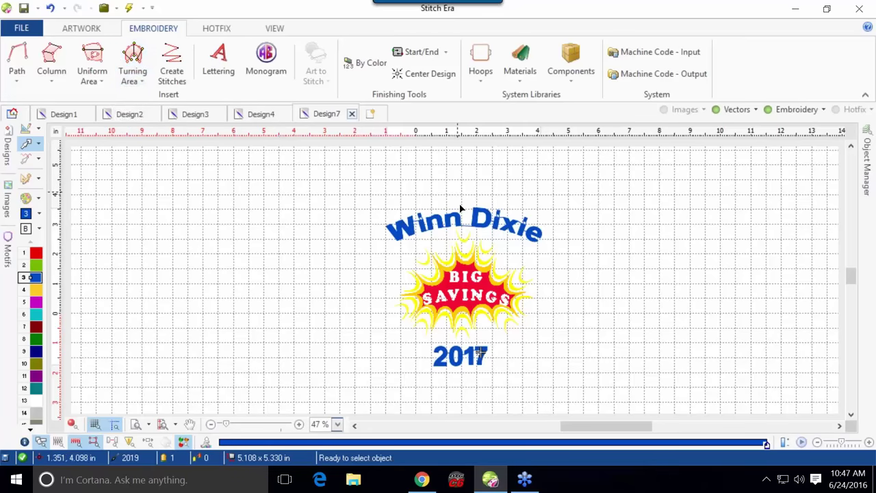
Replace the arched "Winn Dixie" lettering with "Publix" and accept the text layout reset.
left_click(396, 178)
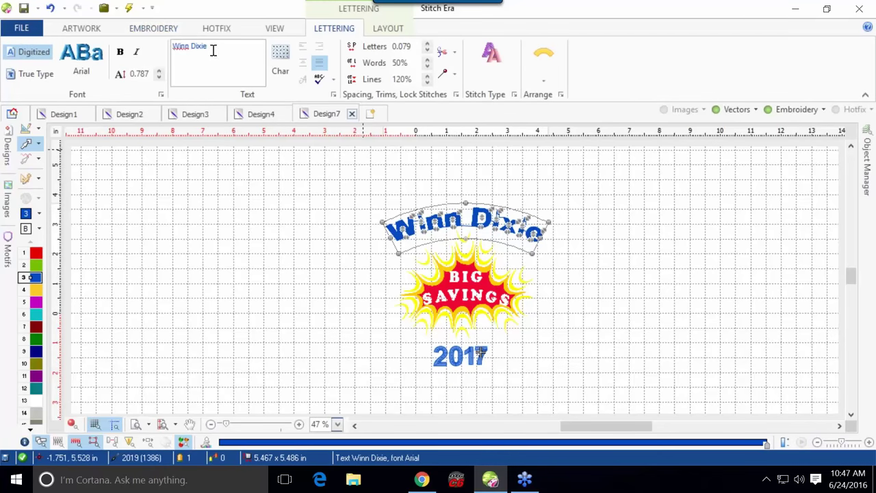
left_click_drag(213, 50, 163, 49)
type("Publi")
key("BackSpace")
key("BackSpace")
key("BackSpace")
type("blic")
key("BackSpace")
key("BackSpace")
key("BackSpace")
type("lix")
key("Return")
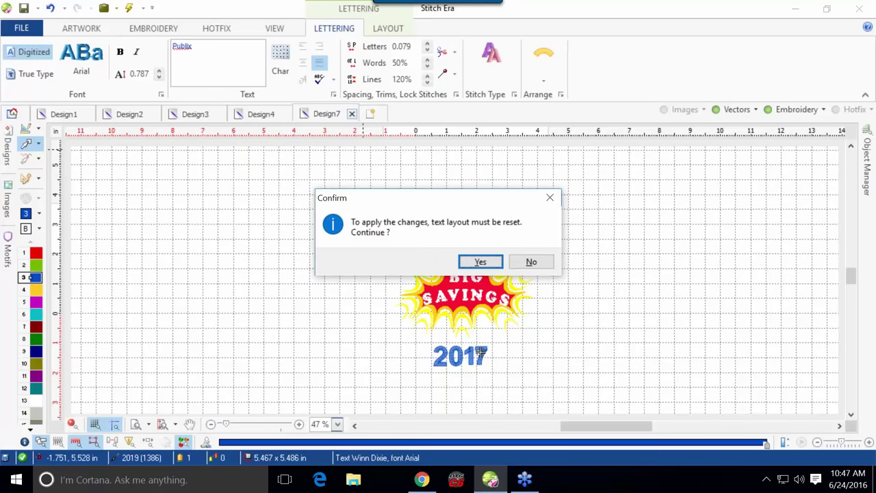
key("Return")
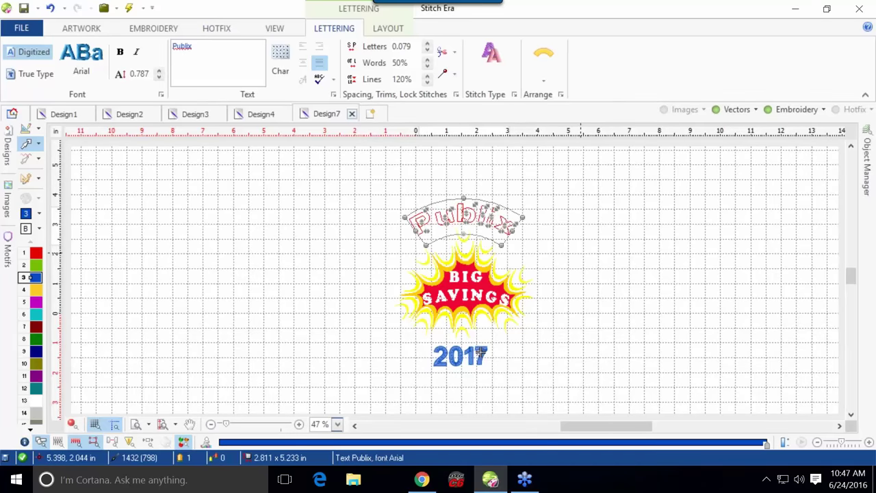
left_click(581, 253)
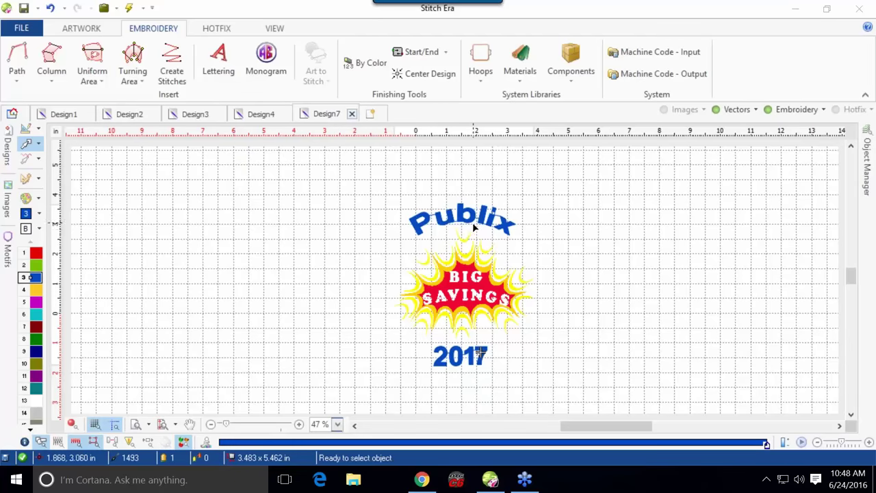
Set the thread trims of the arched "Publix" lettering to Letters.
scroll(467, 227, "up", 2)
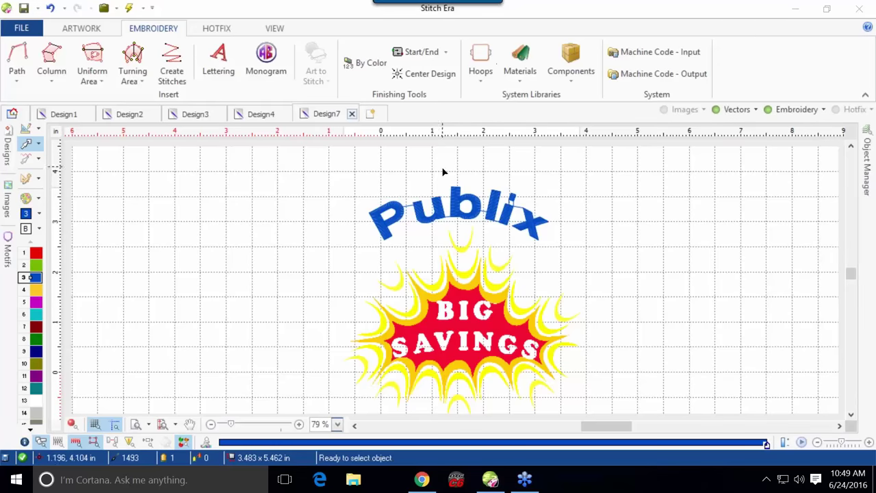
left_click(457, 200)
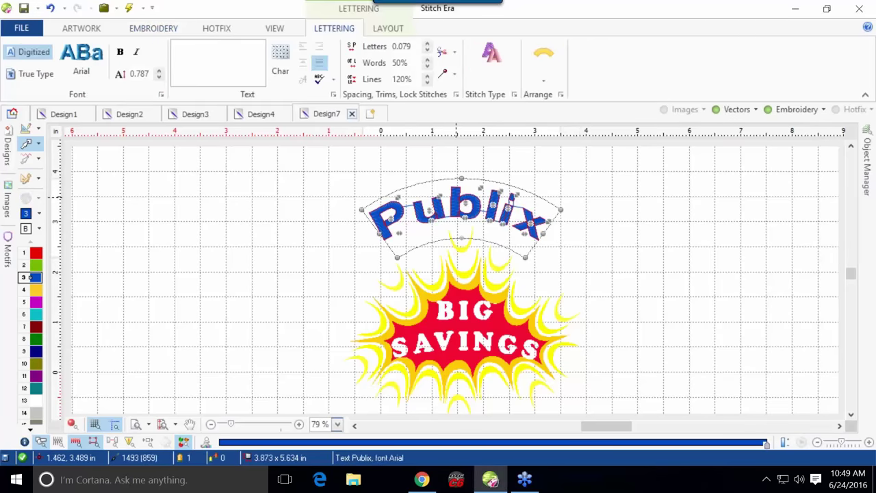
left_click(454, 55)
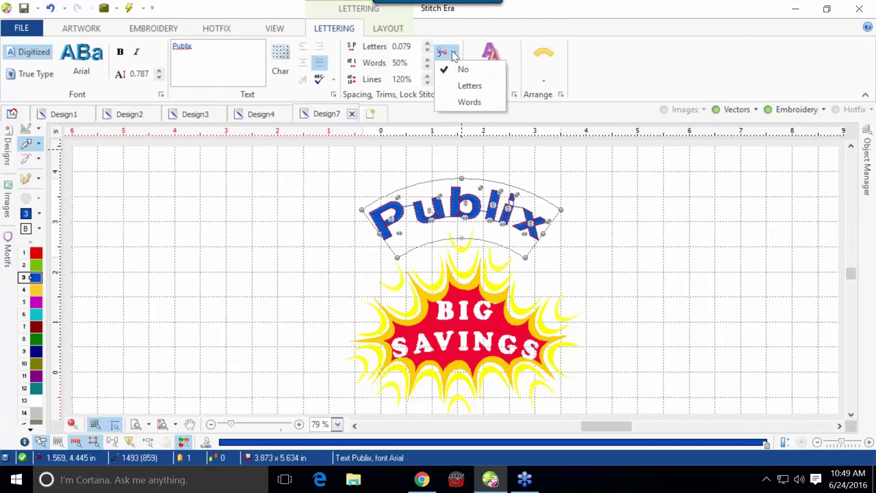
left_click(470, 87)
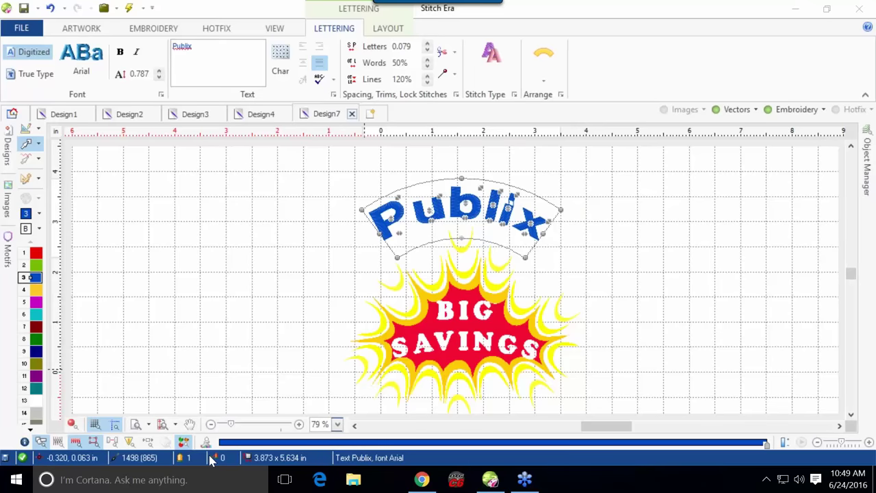
left_click(239, 343)
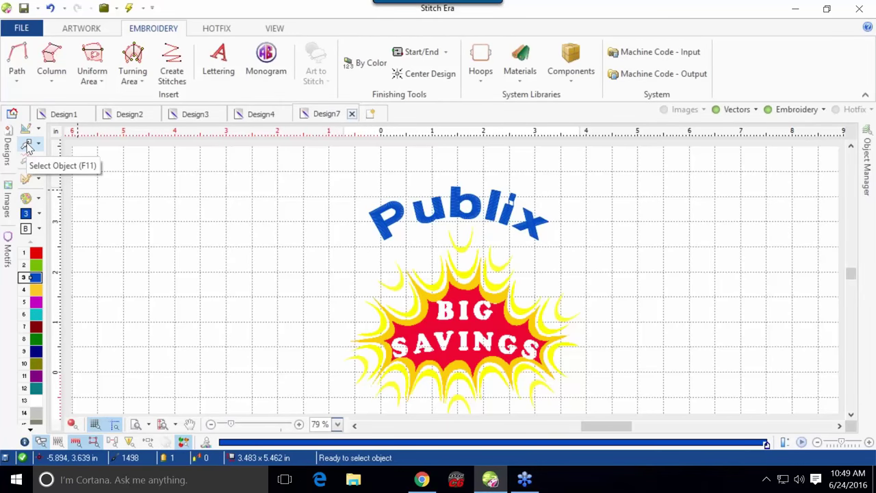
left_click(26, 129)
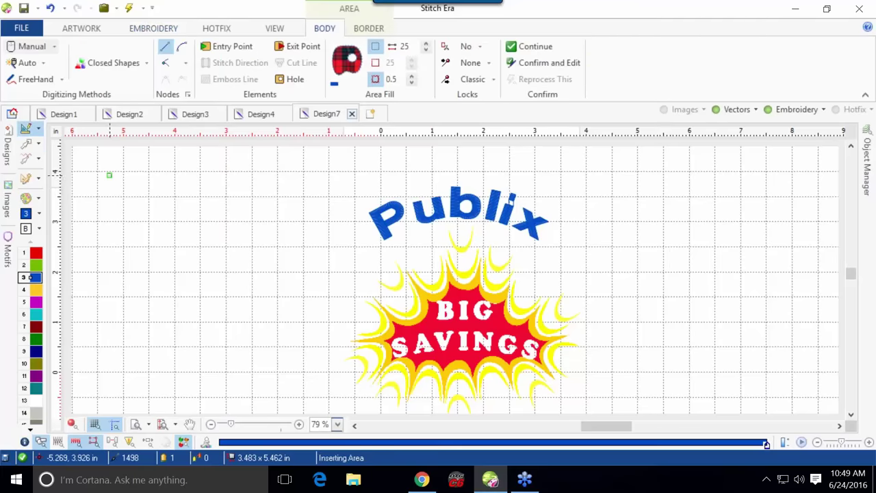
left_click(201, 193)
left_click(205, 231)
left_click(192, 240)
left_click(229, 254)
key("BackSpace")
key("BackSpace")
key("BackSpace")
key("BackSpace")
key("BackSpace")
left_click(28, 146)
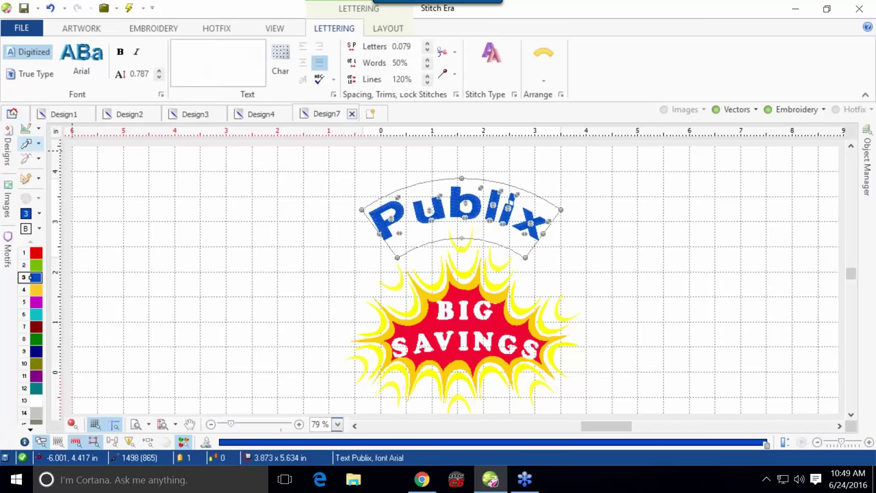
left_click(154, 198)
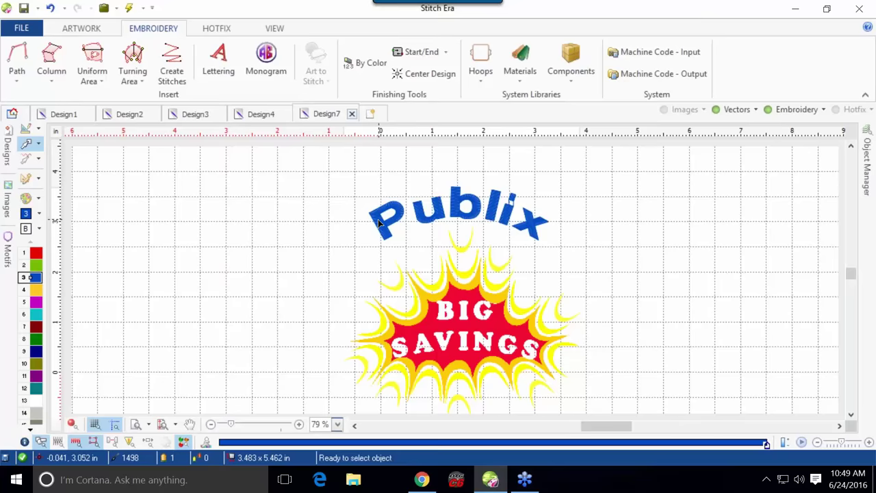
Select the "Publix" and "2017" lettering in turn and review the whole layout around the burst.
left_click(379, 225)
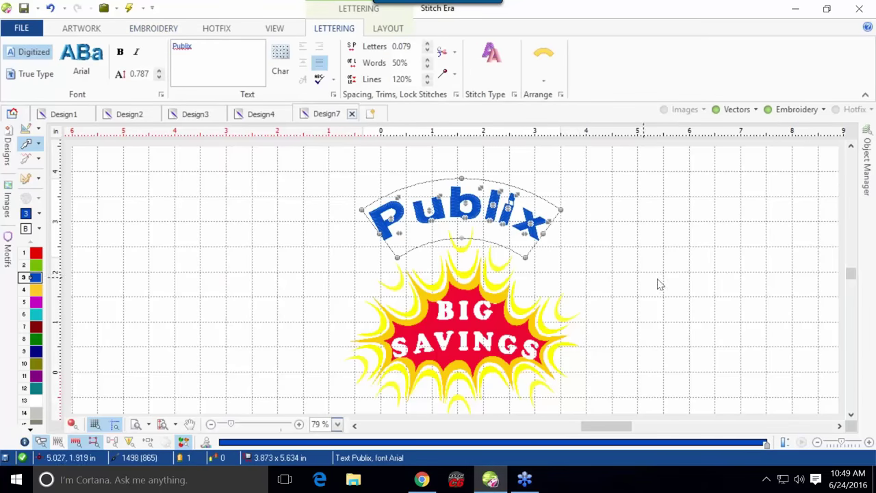
left_click(851, 415)
scroll(851, 415, "down", 3)
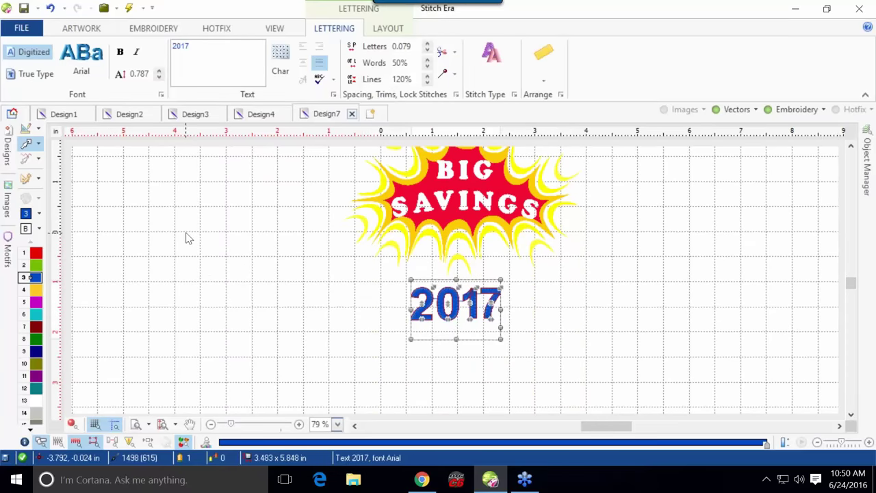
left_click(158, 226)
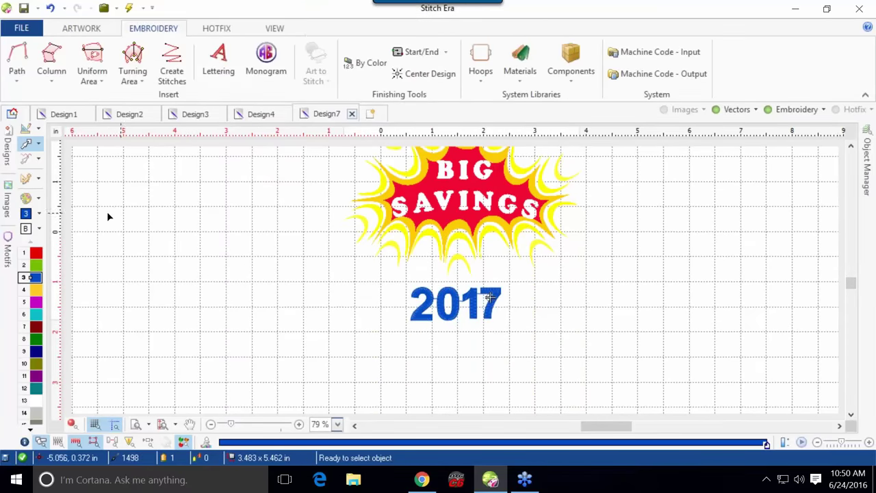
left_click(27, 148)
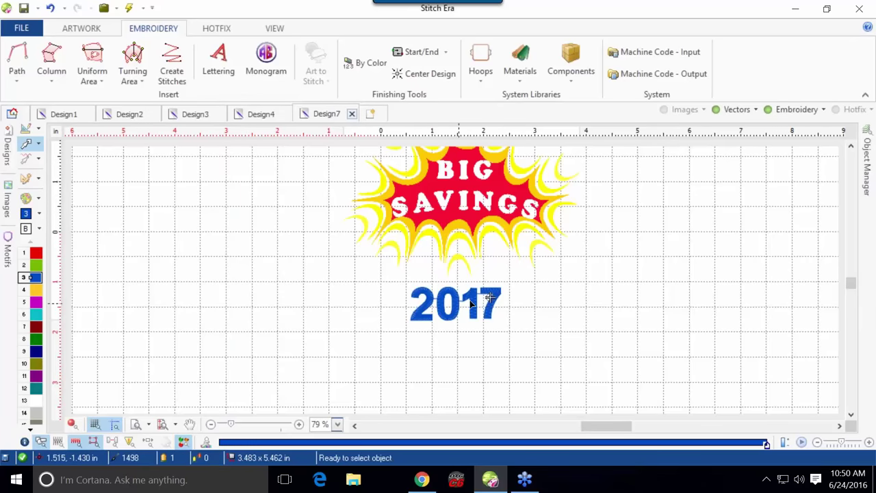
left_click(478, 302)
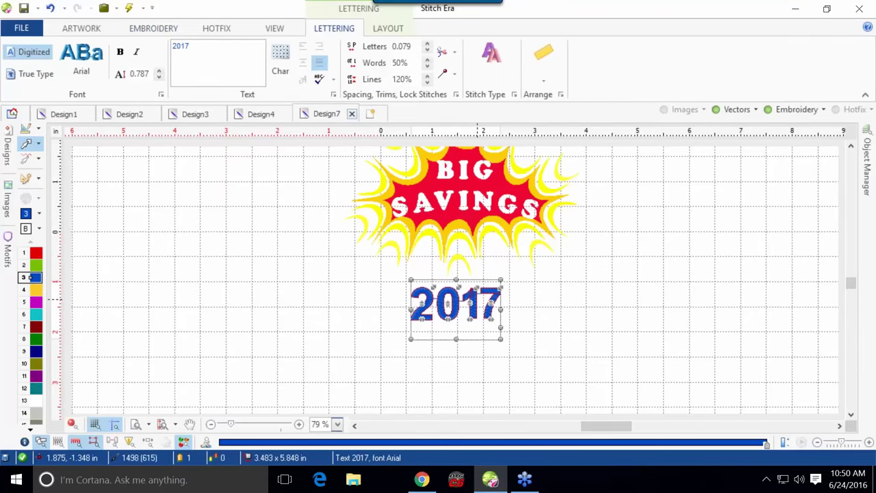
scroll(418, 277, "down", 2)
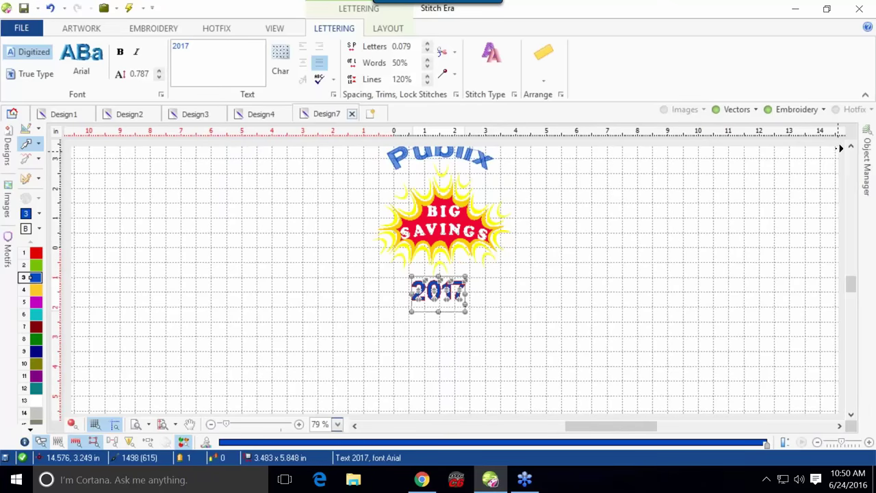
left_click(851, 146)
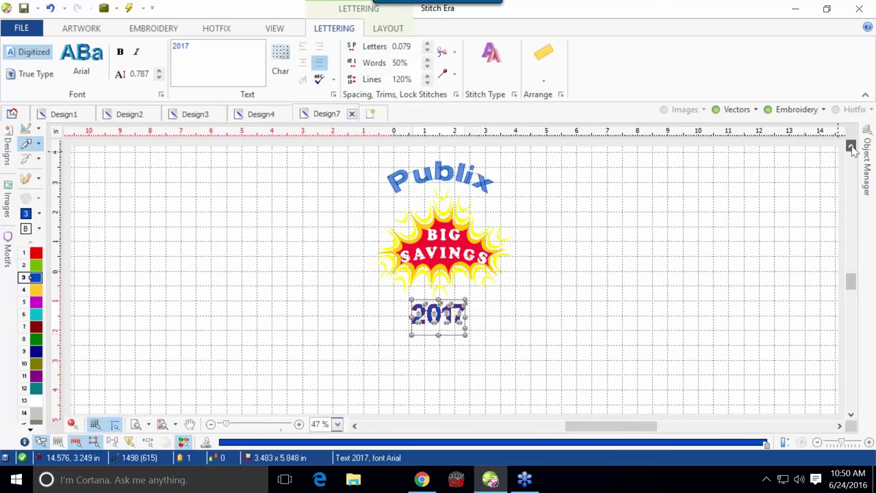
left_click(852, 417)
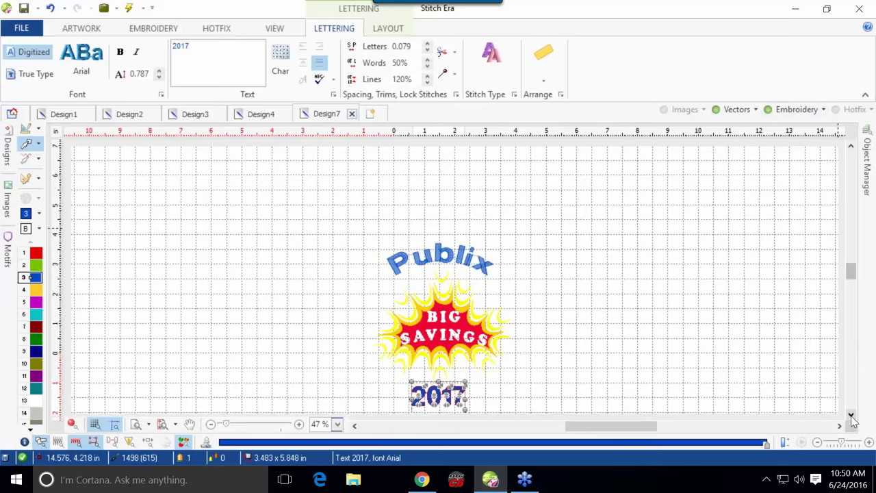
left_click(714, 359)
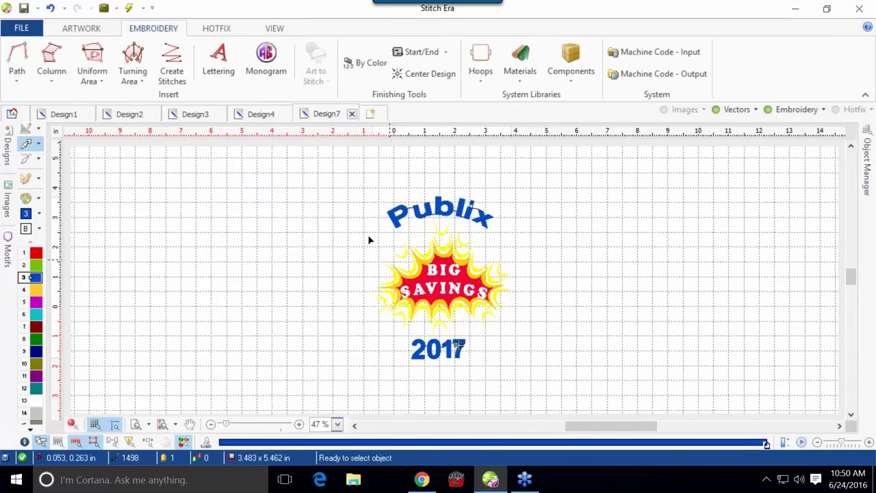
Add the embroidery lettering "Tampa, FL" and move it off the burst to the right of "Publix".
left_click(210, 65)
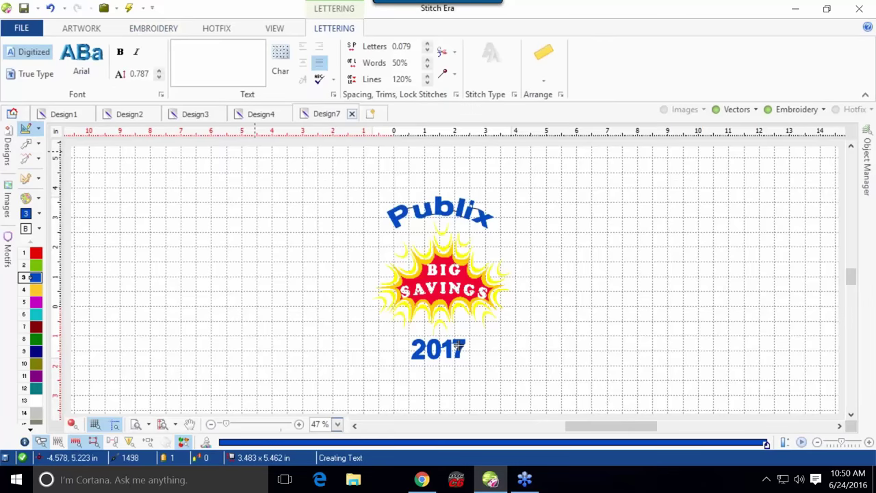
type("Tampa, FL")
key("Return")
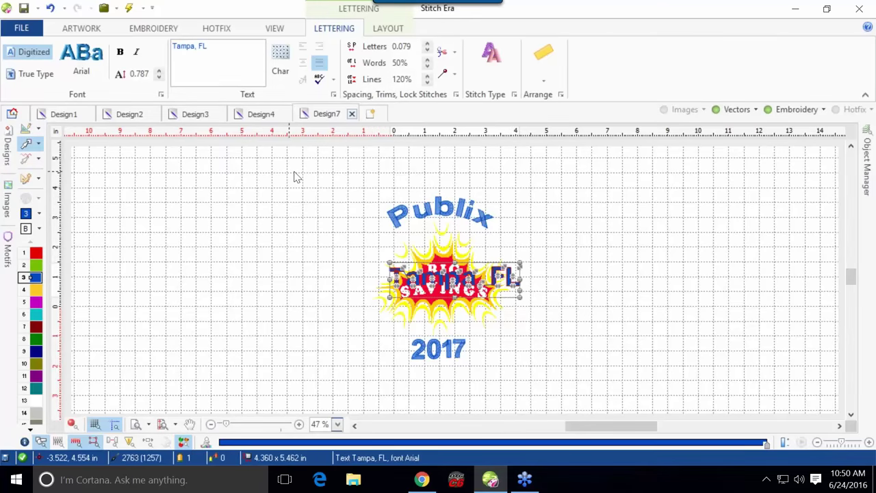
left_click_drag(454, 292, 612, 219)
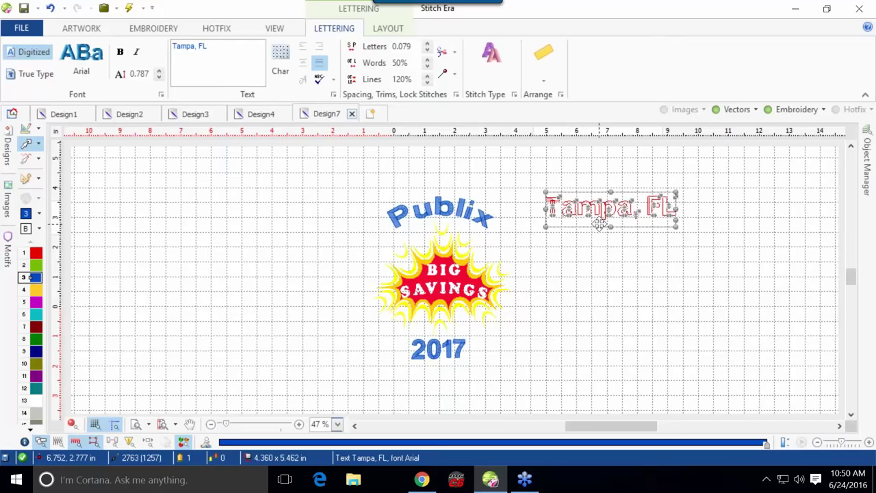
Arrange the "Tampa, FL" lettering as Step Text, slope its baseline steeply down to the right and spread the letters along it.
left_click(544, 75)
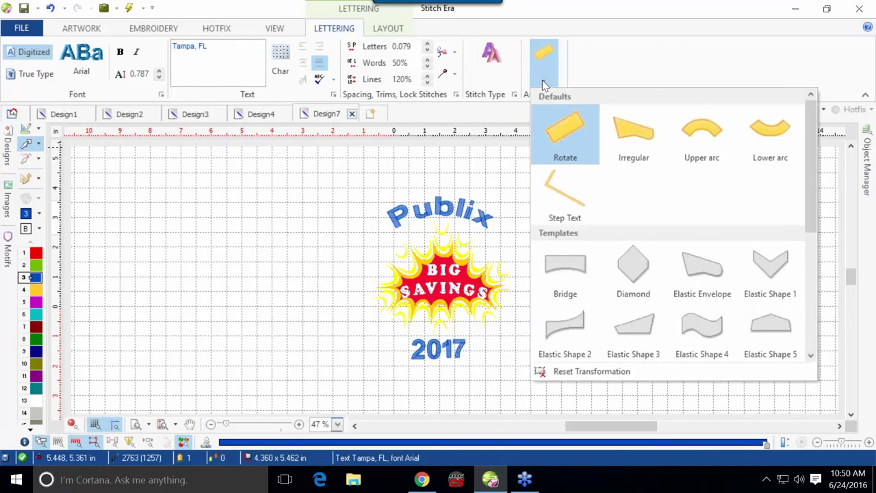
left_click(562, 193)
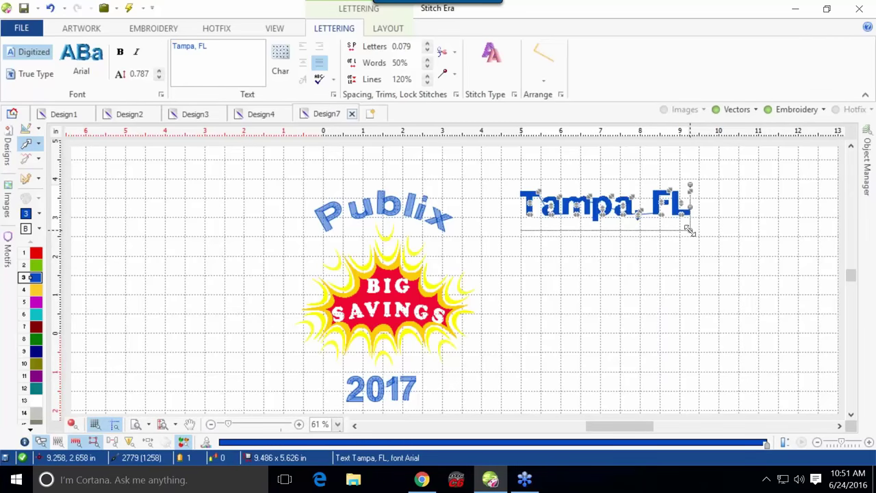
left_click_drag(688, 230, 643, 345)
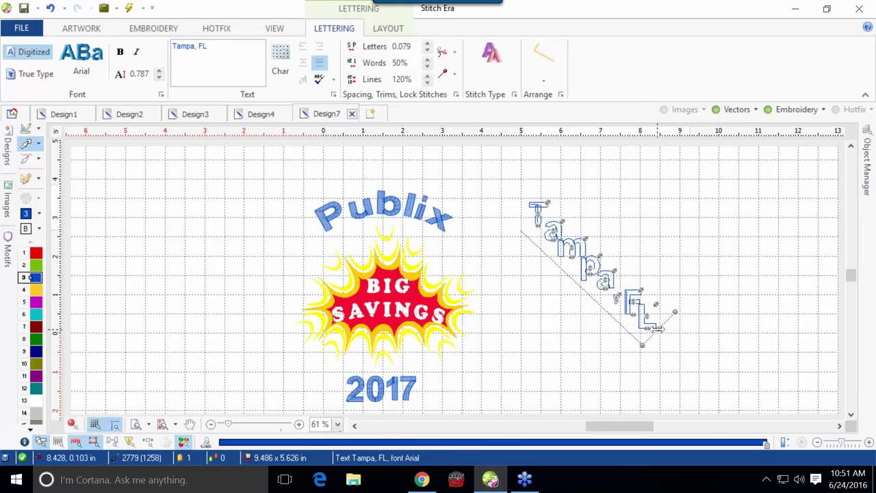
left_click_drag(657, 329, 675, 344)
left_click(678, 241)
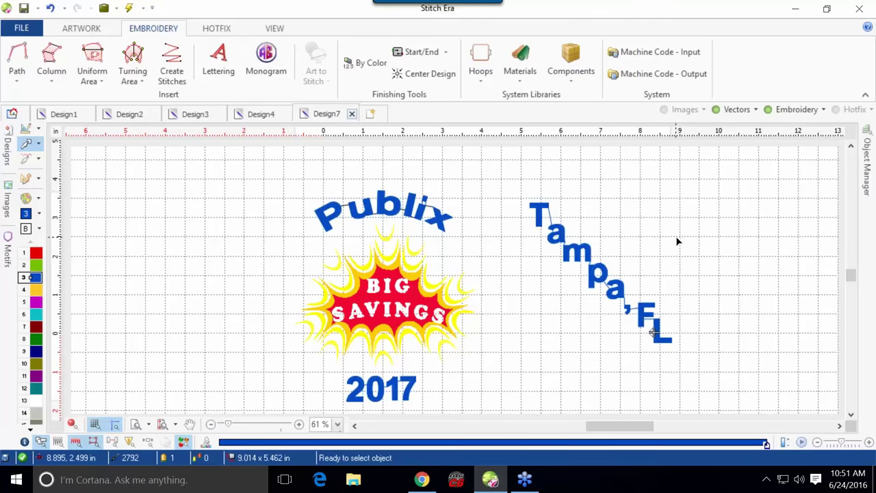
Add thread trims between the letters of the stepped "Tampa, FL" lettering.
left_click(559, 213)
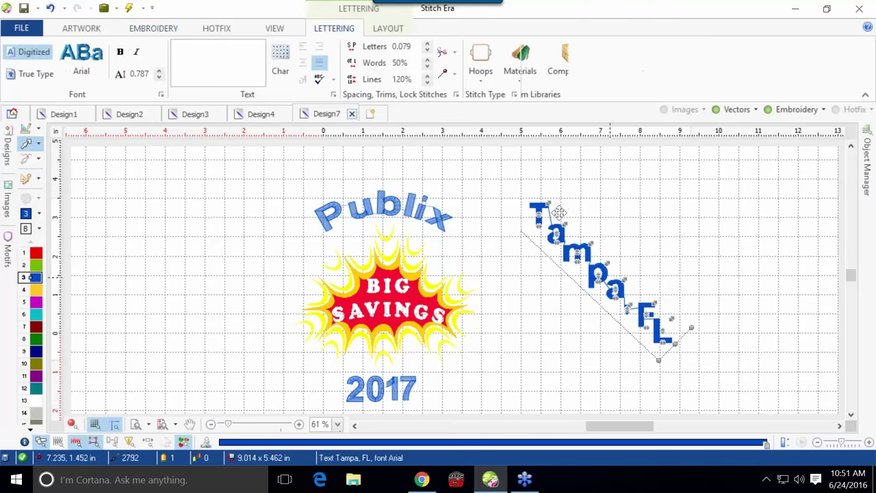
left_click(448, 52)
left_click(469, 85)
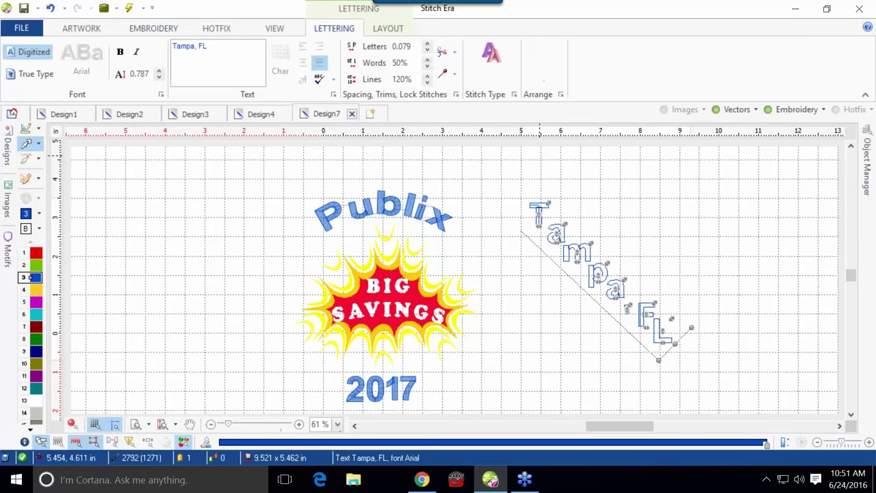
left_click(609, 166)
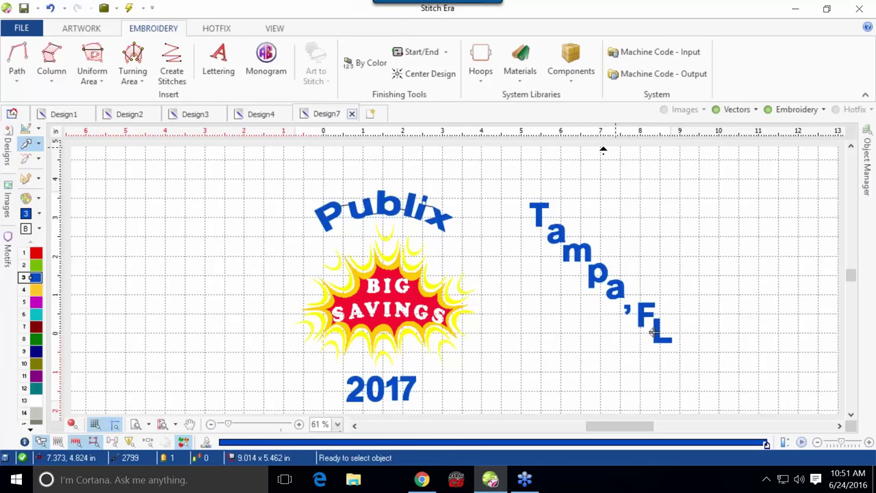
Try the Panoramic and Elastic Shape 5 arrangement templates on the "Tampa, FL" lettering.
left_click(605, 267)
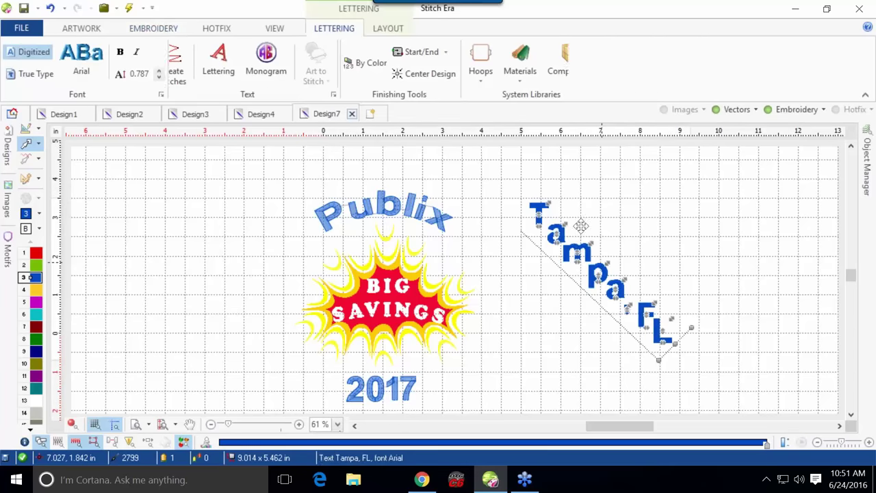
left_click(544, 76)
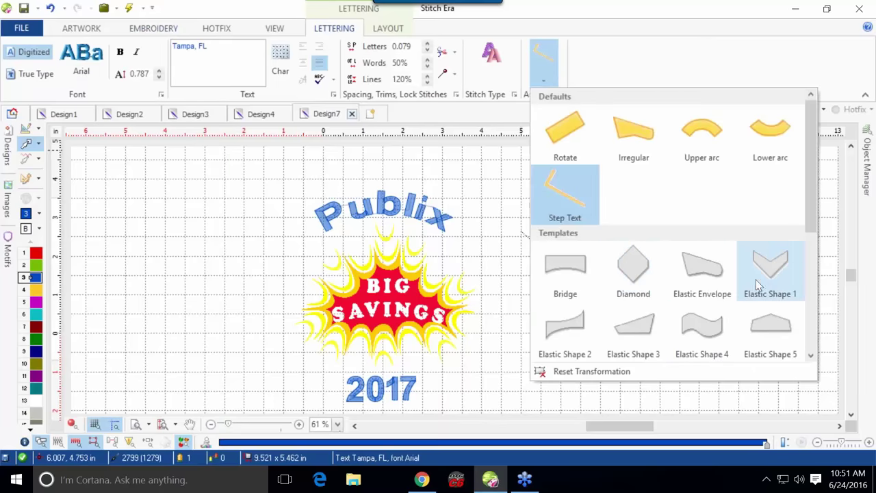
left_click_drag(812, 231, 812, 319)
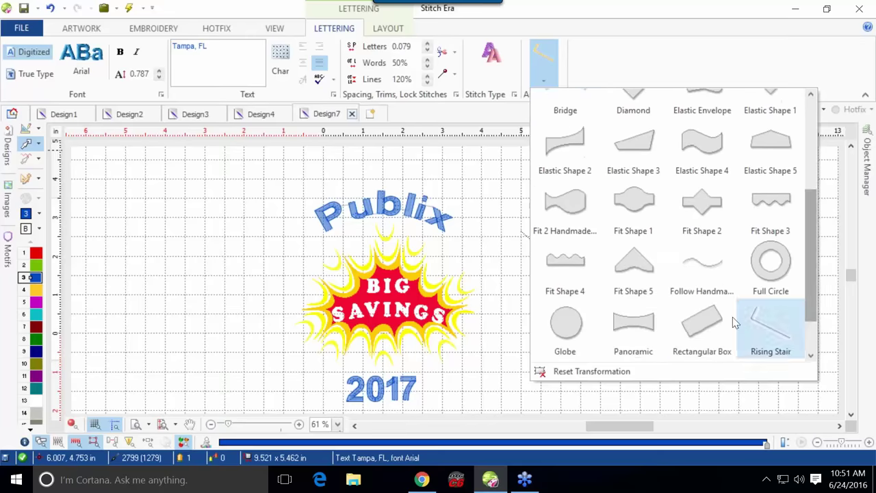
left_click(633, 323)
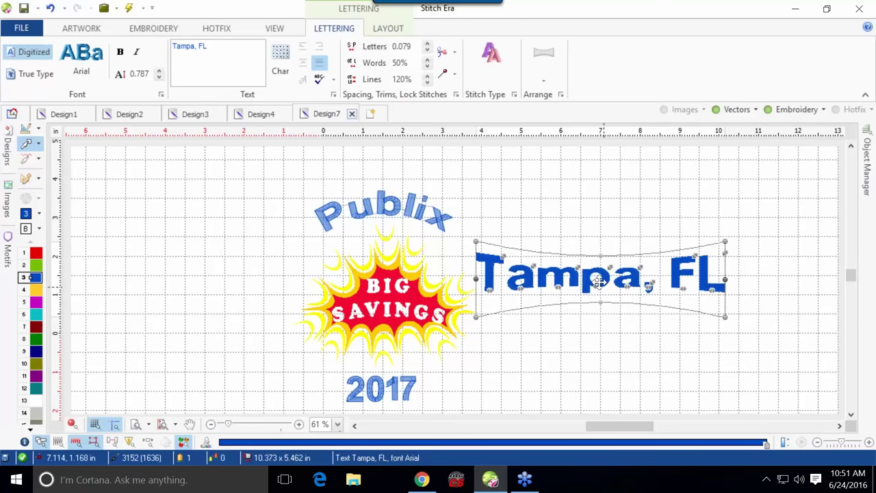
left_click(540, 71)
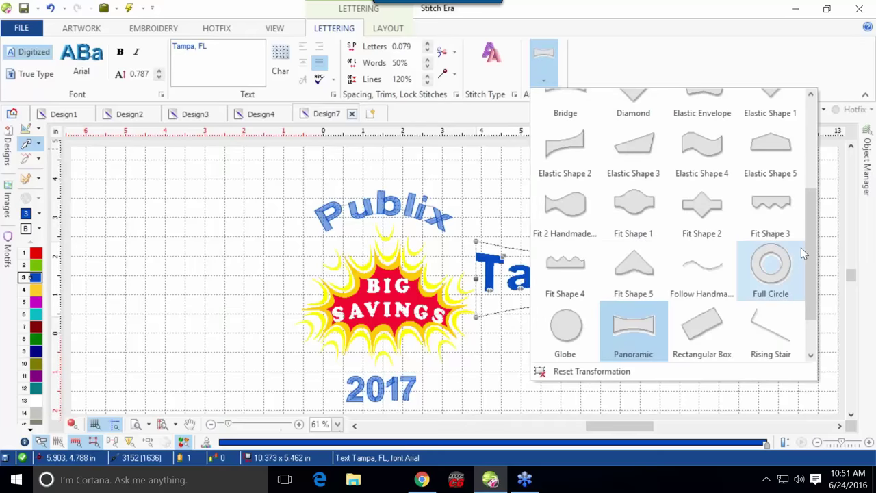
left_click_drag(808, 238, 807, 202)
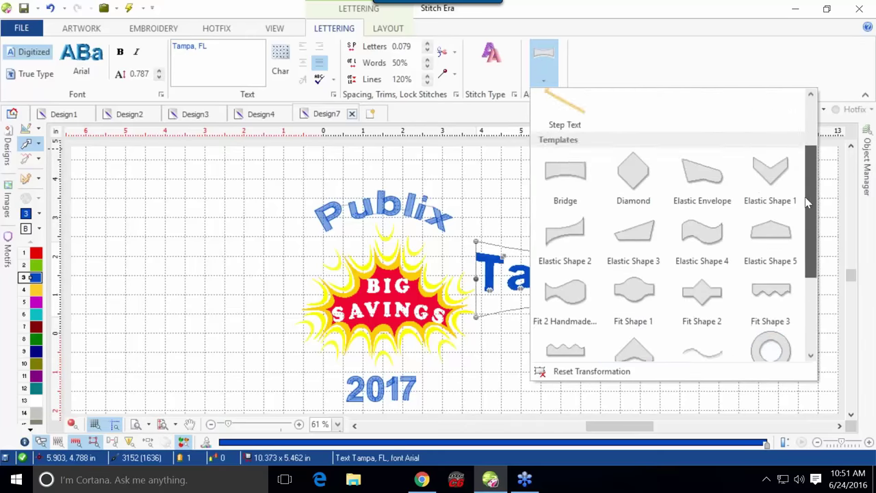
left_click(772, 232)
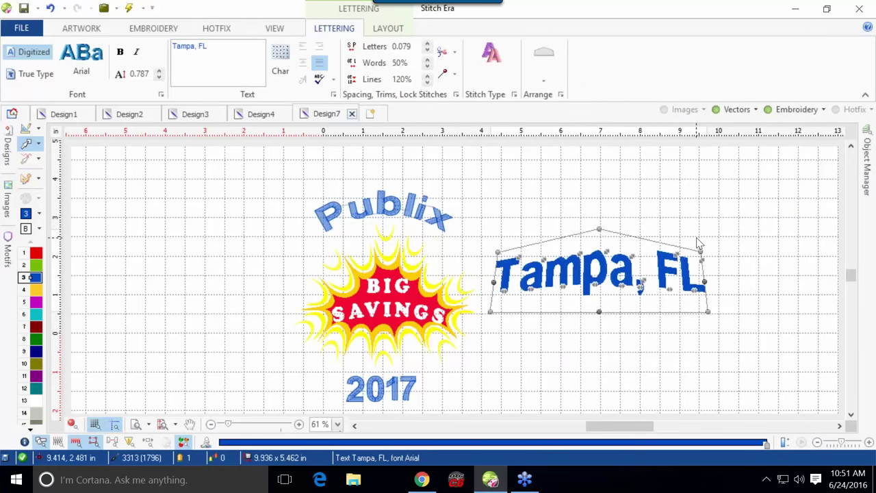
Arrange the "Tampa, FL" lettering with the wavy Elastic Shape 4 template.
left_click(544, 75)
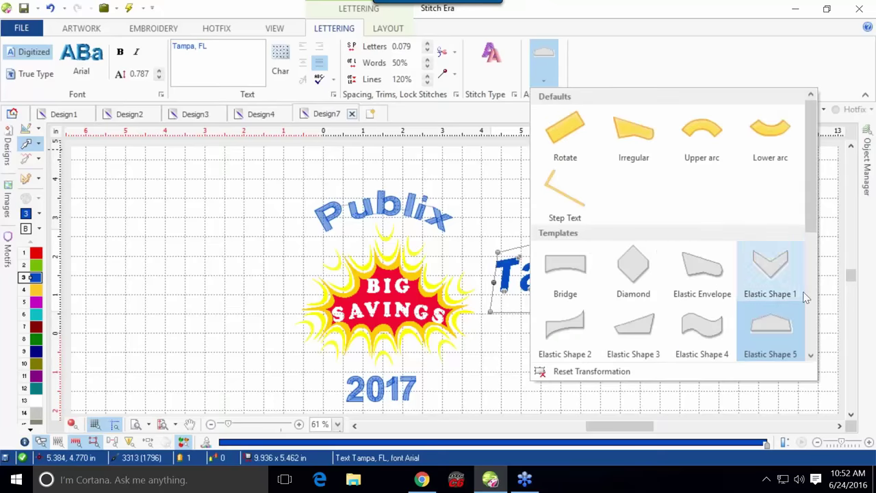
left_click_drag(813, 225, 809, 256)
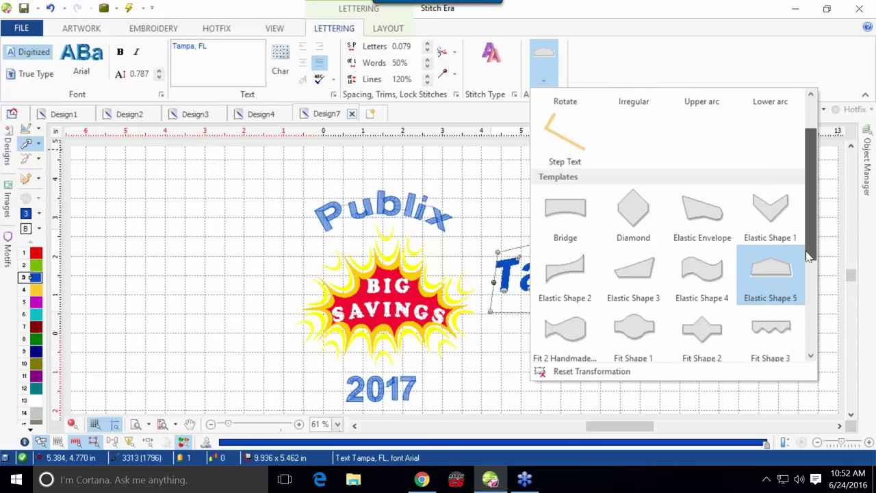
left_click(706, 280)
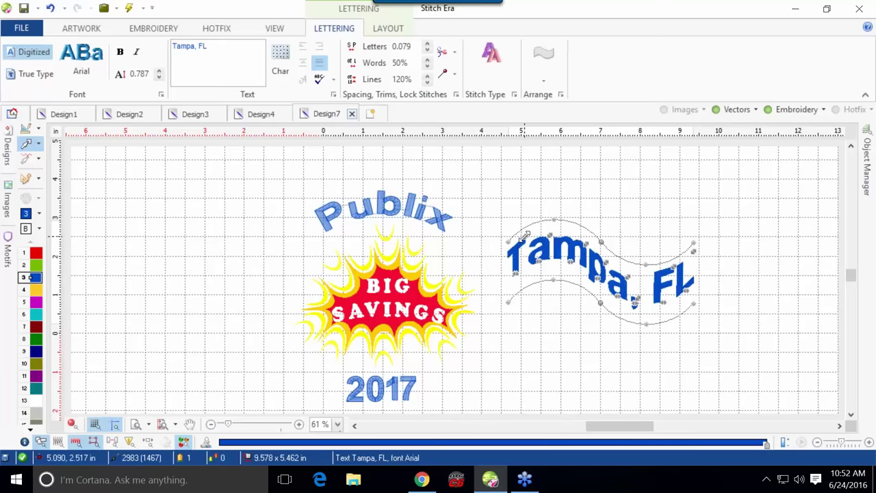
Stretch only the letter T of the wavy "Tampa, FL" lettering up and to the right, and leave the lettering deselected.
left_click_drag(525, 236, 538, 199)
left_click(677, 295)
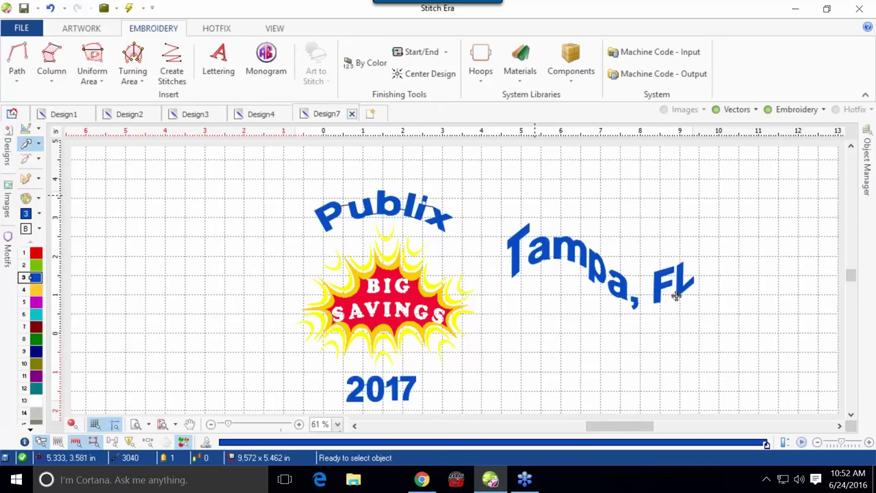
left_click(542, 247)
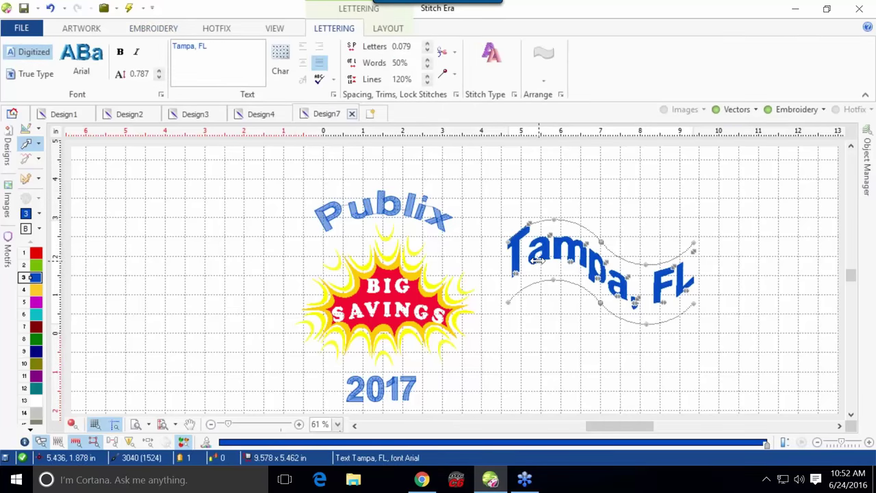
mouse_move(543, 260)
left_mouse_down()
mouse_move(533, 258)
mouse_move(554, 256)
mouse_move(648, 303)
mouse_move(561, 252)
mouse_move(541, 270)
mouse_move(543, 282)
mouse_move(525, 280)
mouse_move(538, 264)
left_mouse_up()
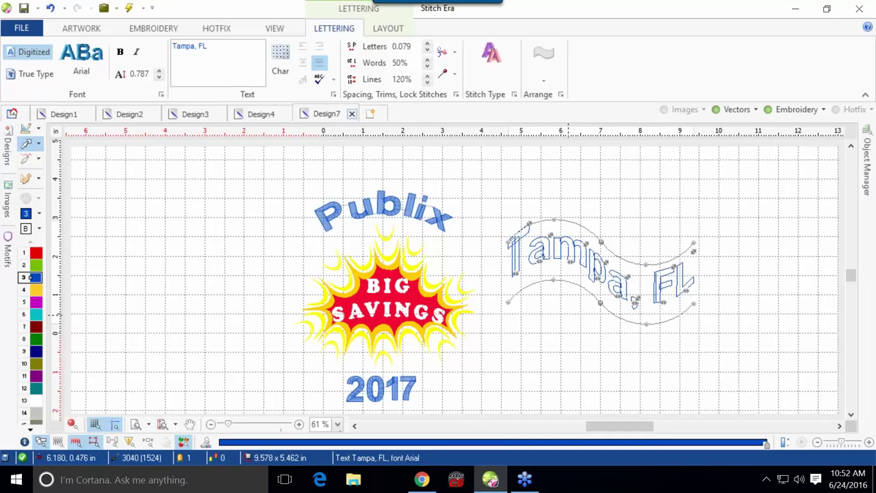
key("Escape")
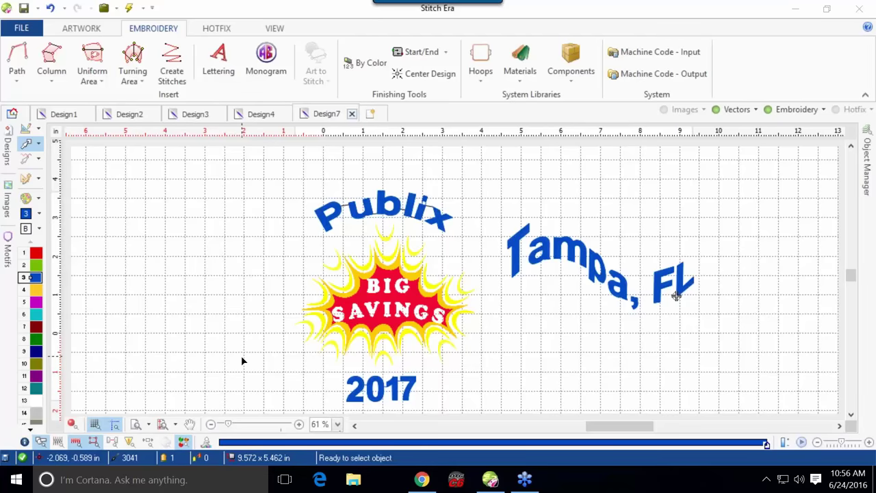
Edit the individual stitches of "Publix" and insert a trim at stitch 616, partway down the letter l.
scroll(361, 238, "up", 1)
scroll(361, 238, "up", 2)
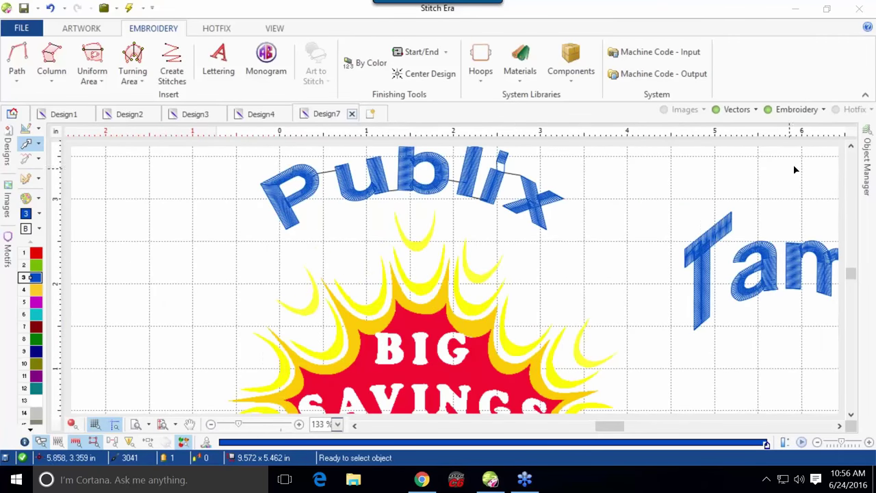
left_click(851, 146)
left_click(851, 146)
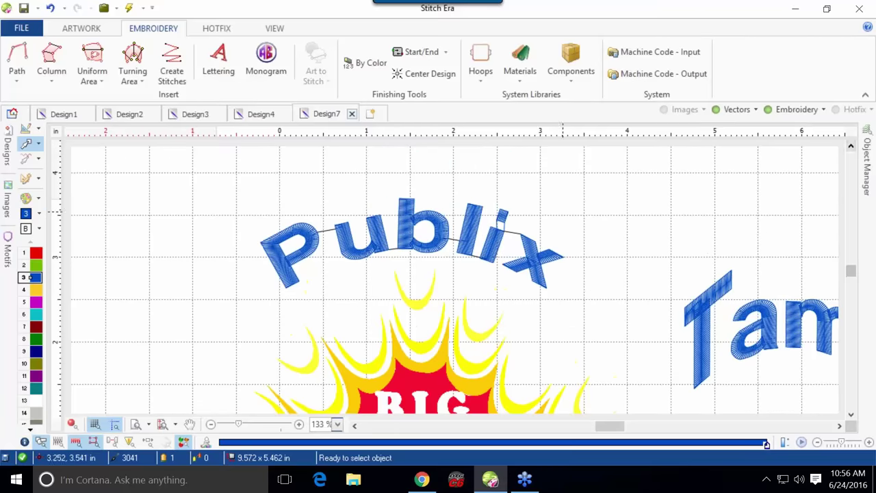
scroll(490, 236, "up", 3)
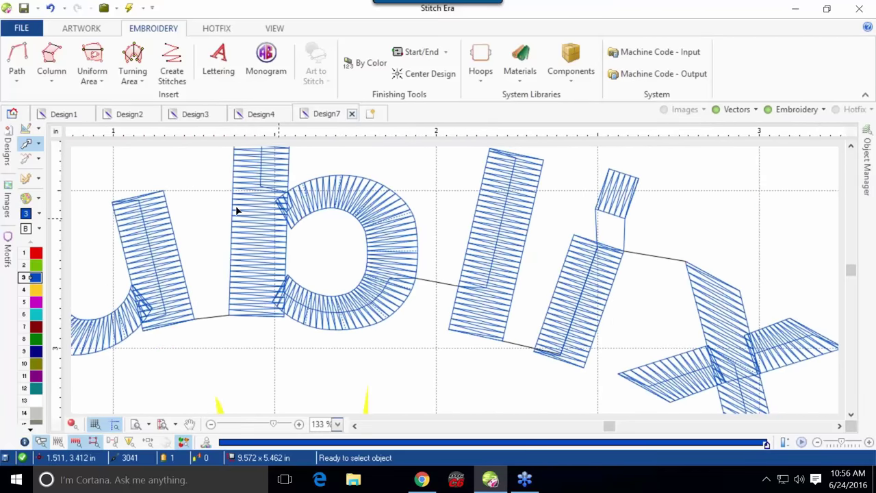
left_click(26, 160)
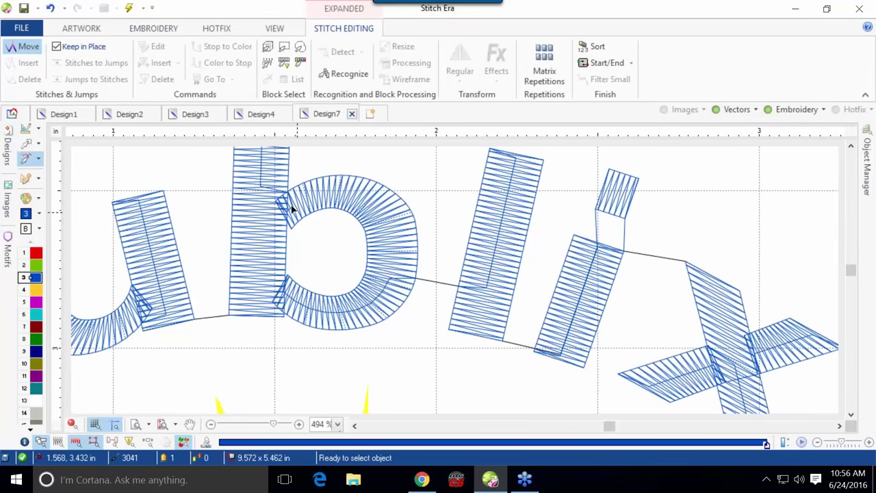
left_click(476, 217)
key("Right")
key("Right")
key("Right")
key("Right")
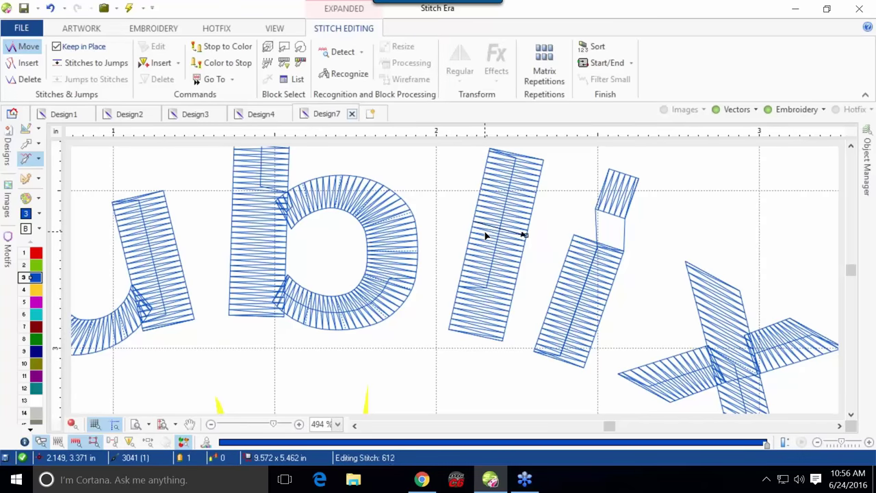
key("Right")
key("Right")
key("Right")
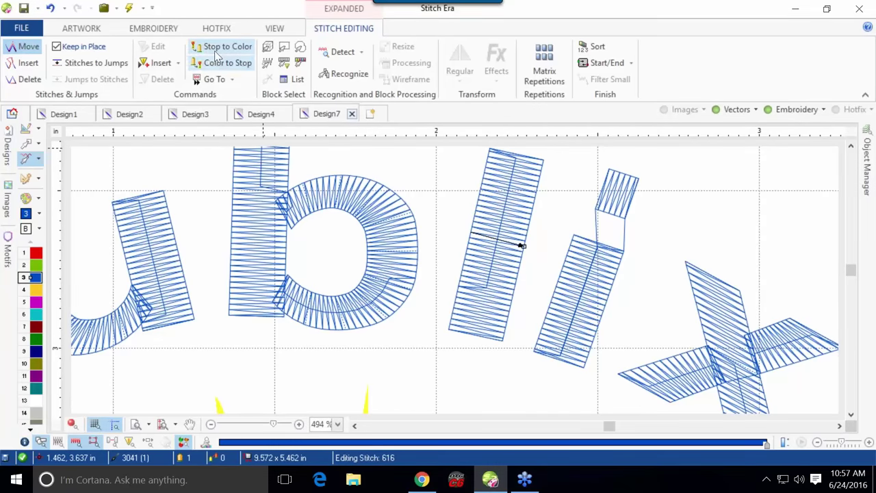
left_click(170, 63)
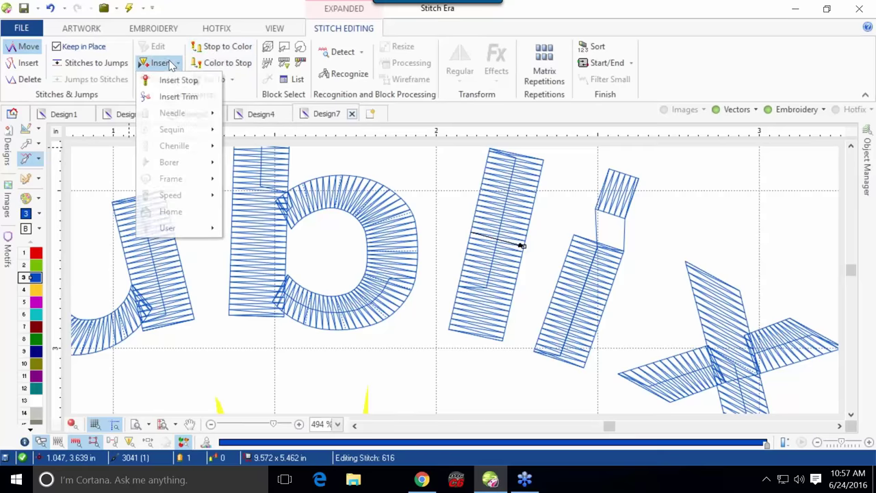
left_click(171, 96)
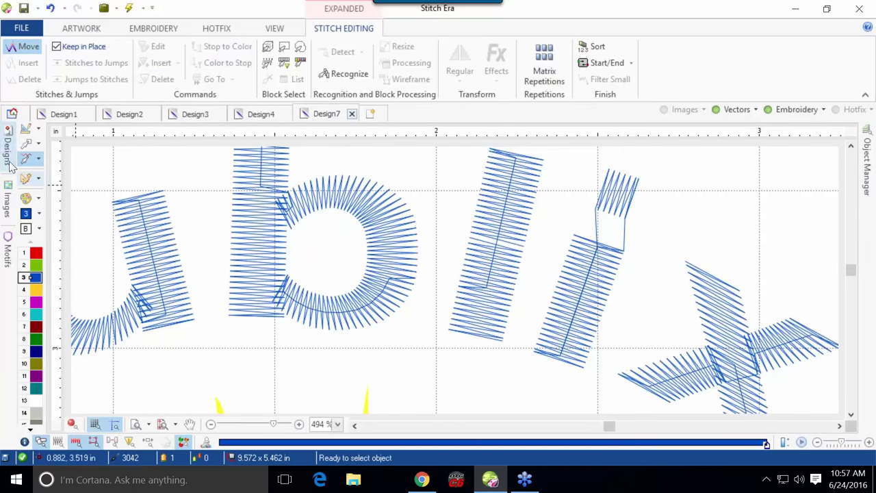
Examine how "Publix" is split by selecting each of its stitch packs in turn and reviewing the design's list of sections.
left_click(26, 143)
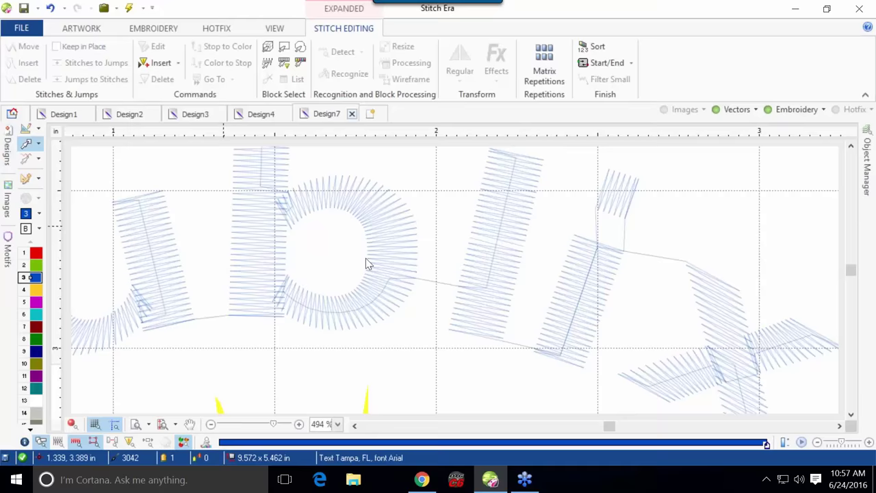
left_click(469, 295)
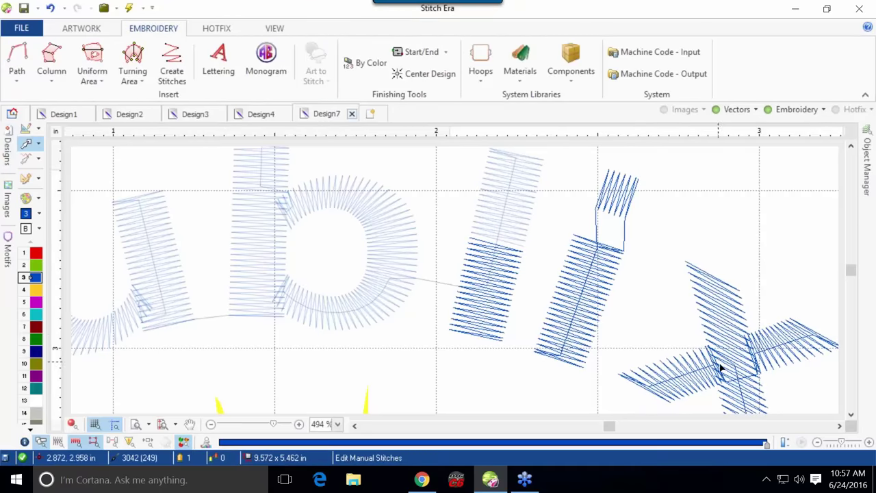
left_click(512, 196)
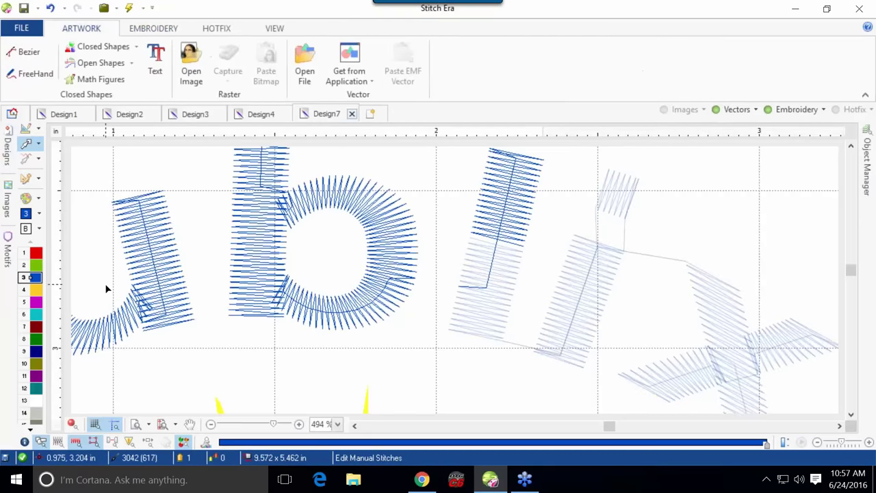
scroll(362, 276, "down", 3)
scroll(360, 273, "down", 3)
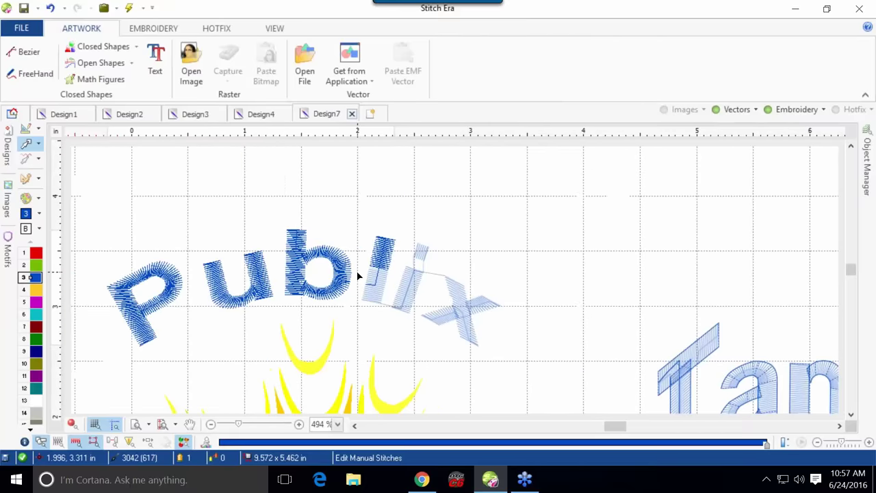
left_click(224, 212)
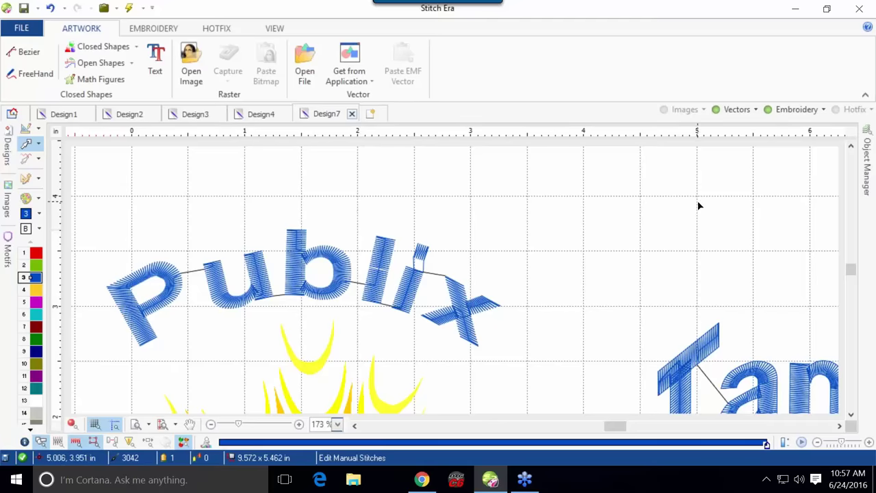
left_click(867, 164)
left_click_drag(849, 183, 862, 275)
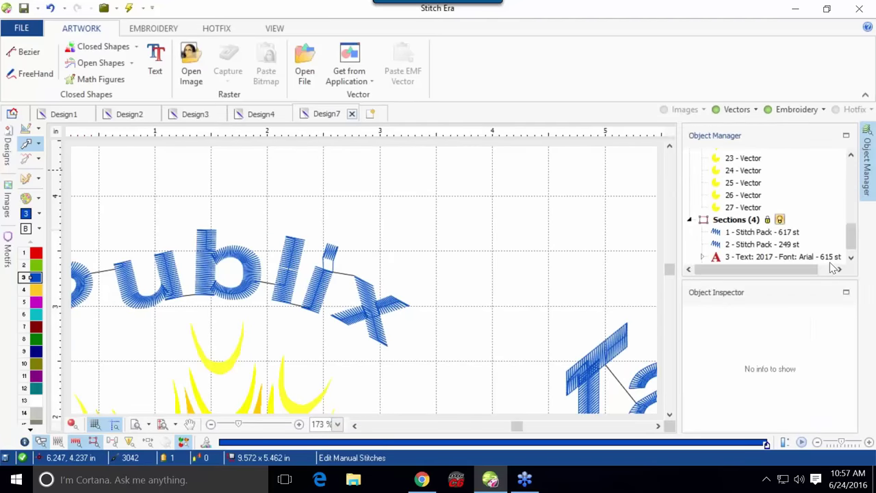
Recolor the second stitch pack of "Publix", from the lower part of the l through the x, to red thread color 1, and deselect it.
left_click(788, 245)
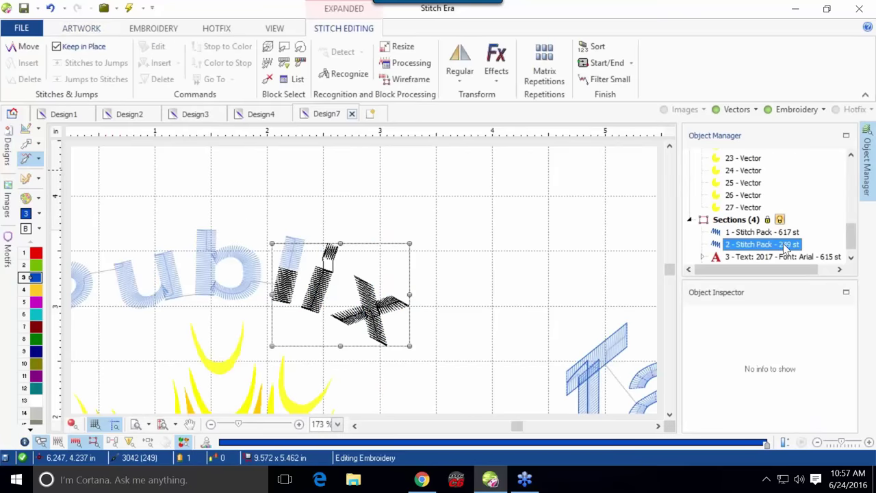
left_click(36, 253)
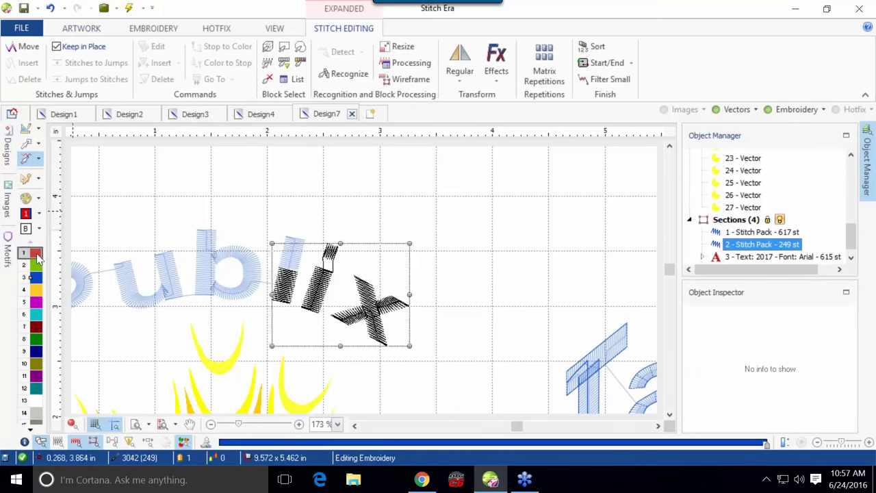
left_click(231, 179)
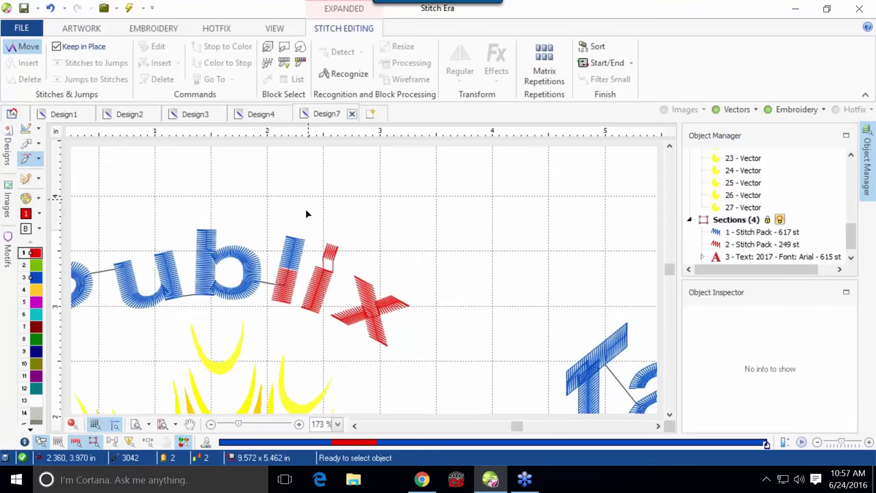
mouse_move(300, 306)
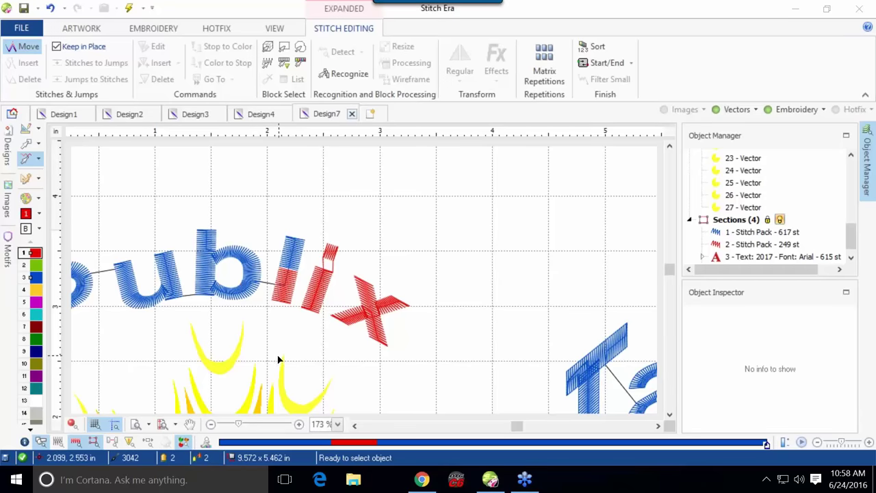
scroll(274, 351, "down", 5)
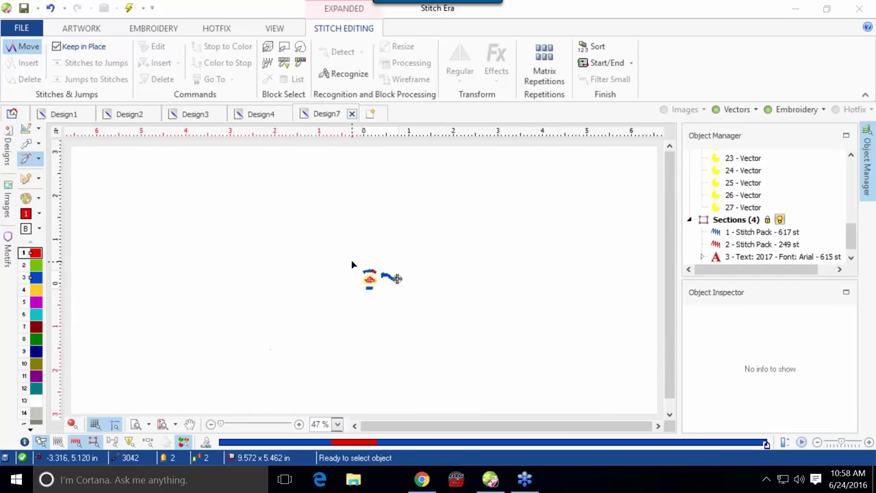
scroll(387, 289, "up", 3)
scroll(387, 289, "up", 5)
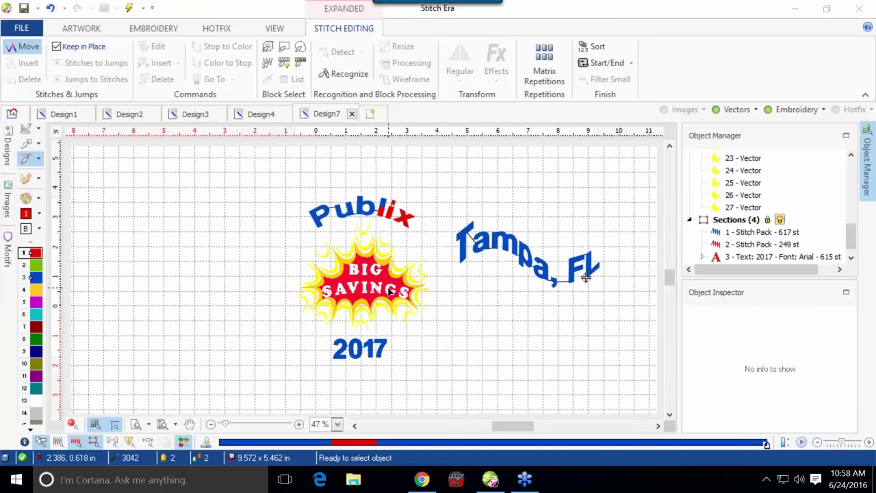